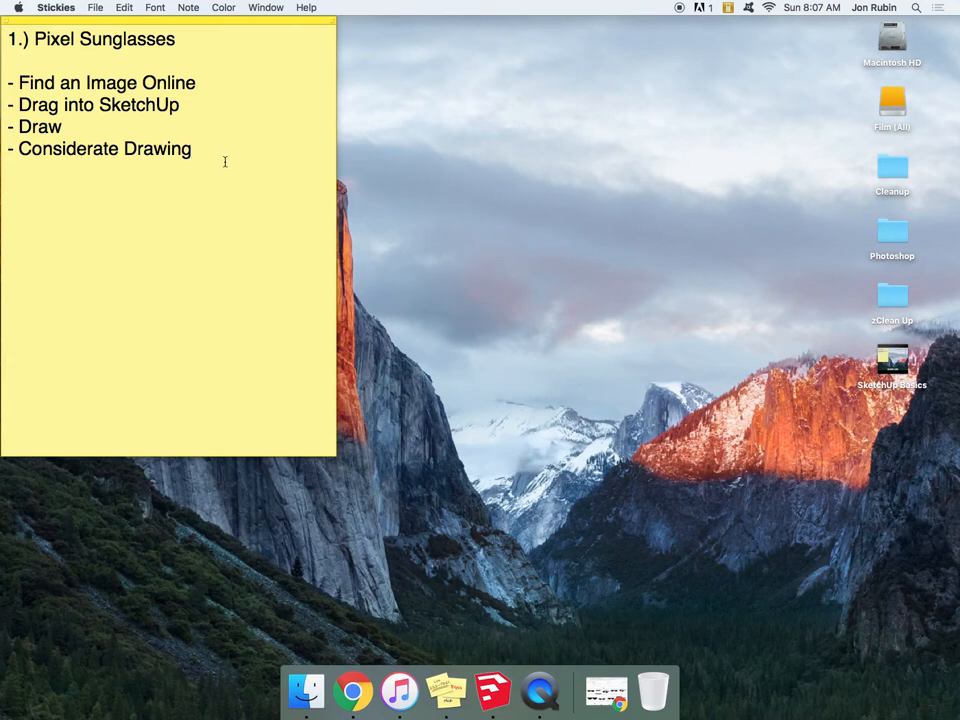
# Find SketchUp through the system search and open it
pyautogui.press('super+space')
pyautogui.write('sket')
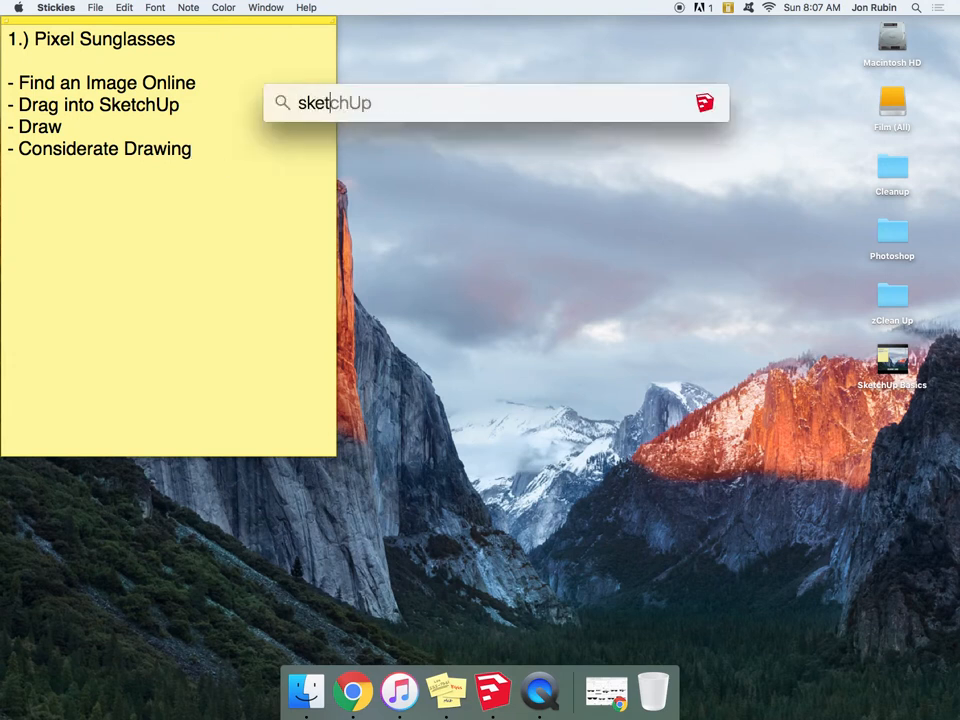
pyautogui.press('Return')
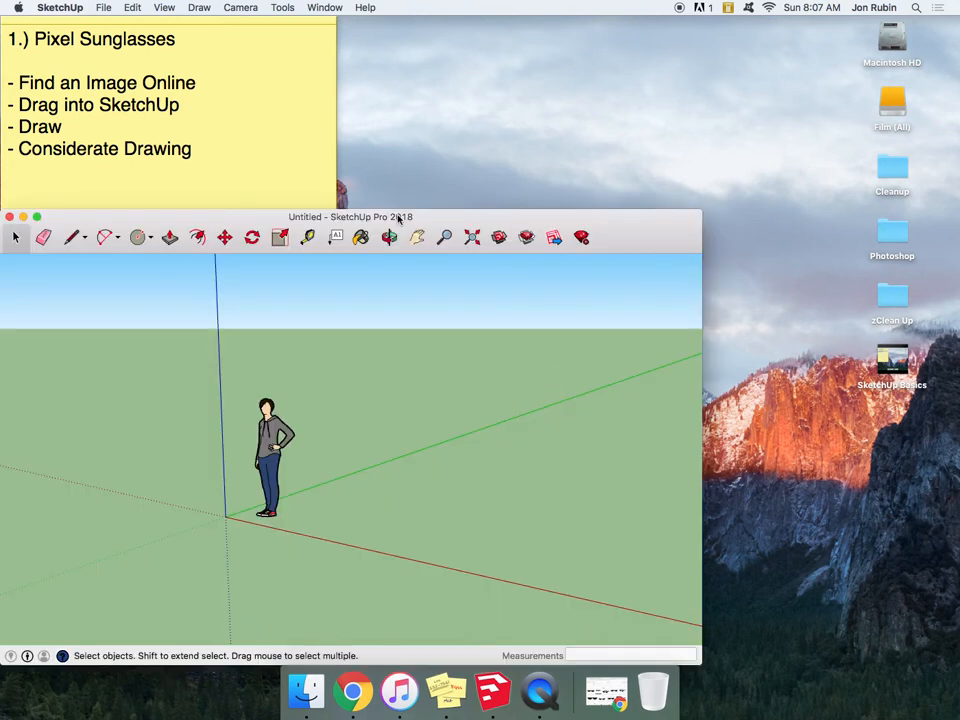
# Save the untitled model as Sunglasses - Rev A in the 3D Projects folder inside the personal folder under Documents
pyautogui.click(104, 9)
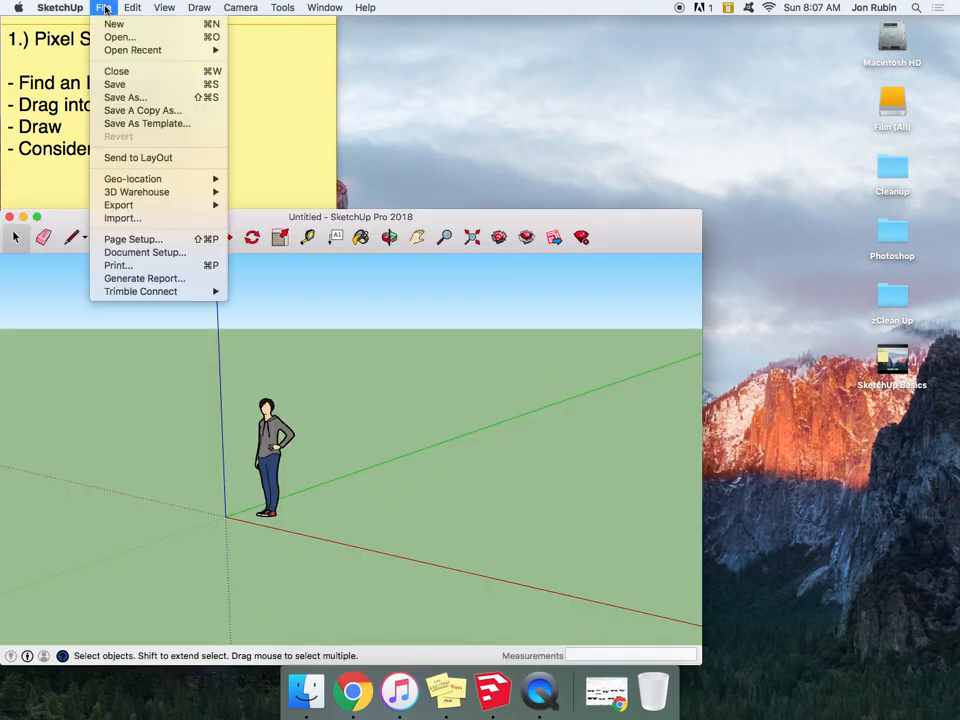
pyautogui.click(124, 97)
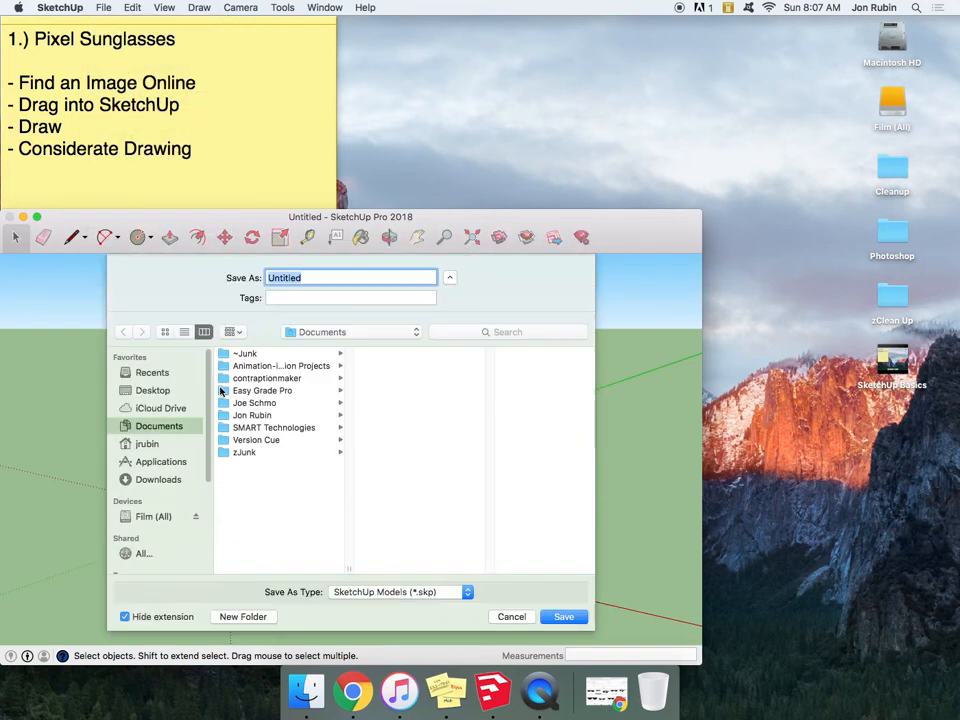
pyautogui.click(262, 418)
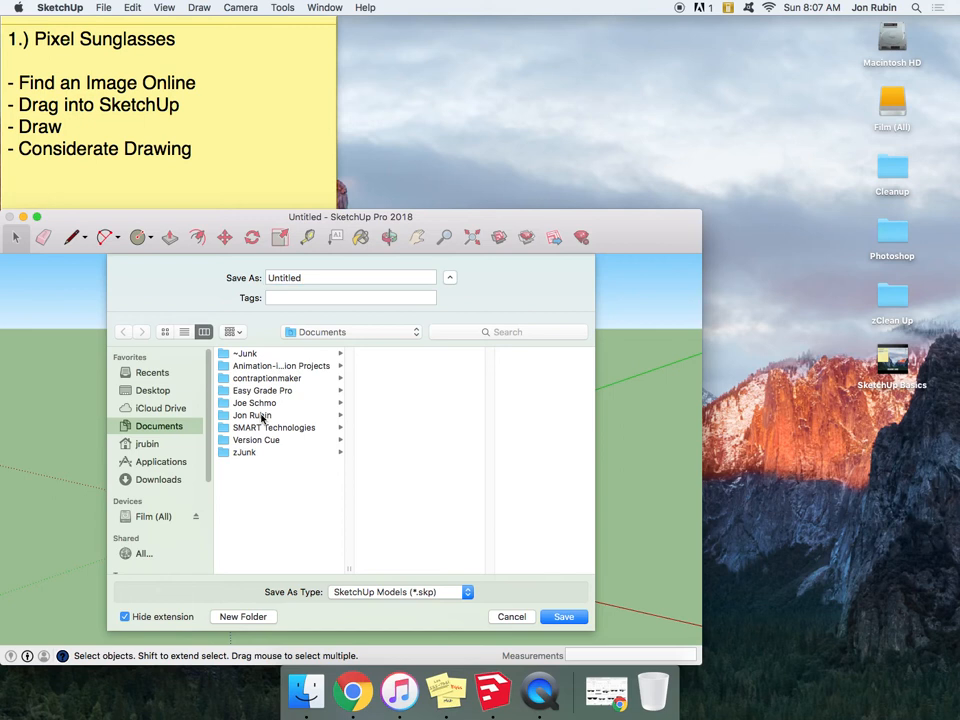
pyautogui.click(405, 355)
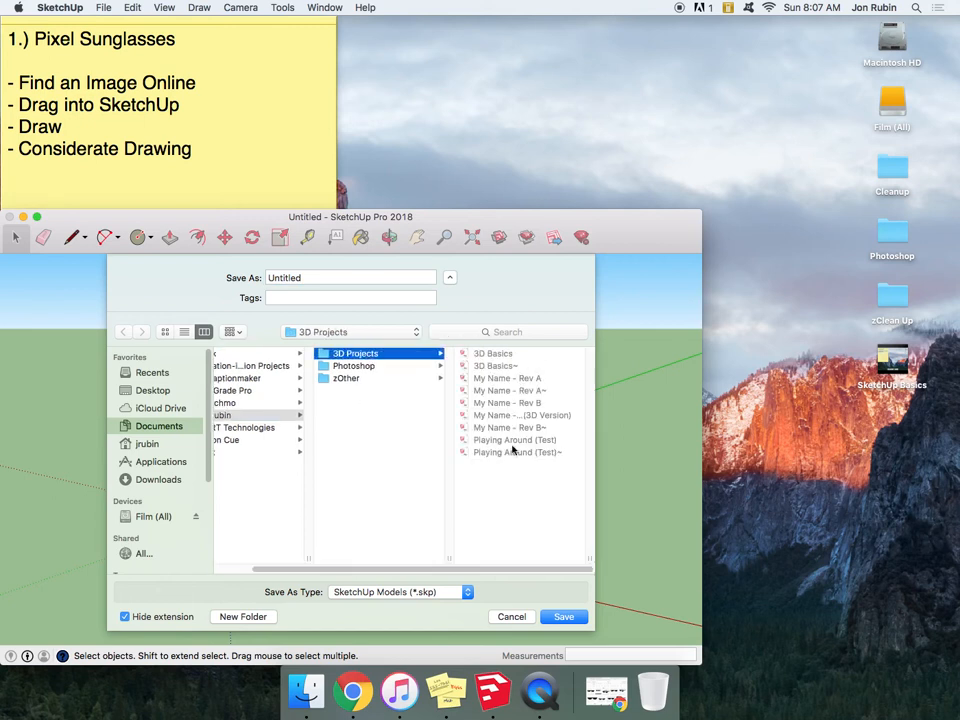
pyautogui.doubleClick(337, 272)
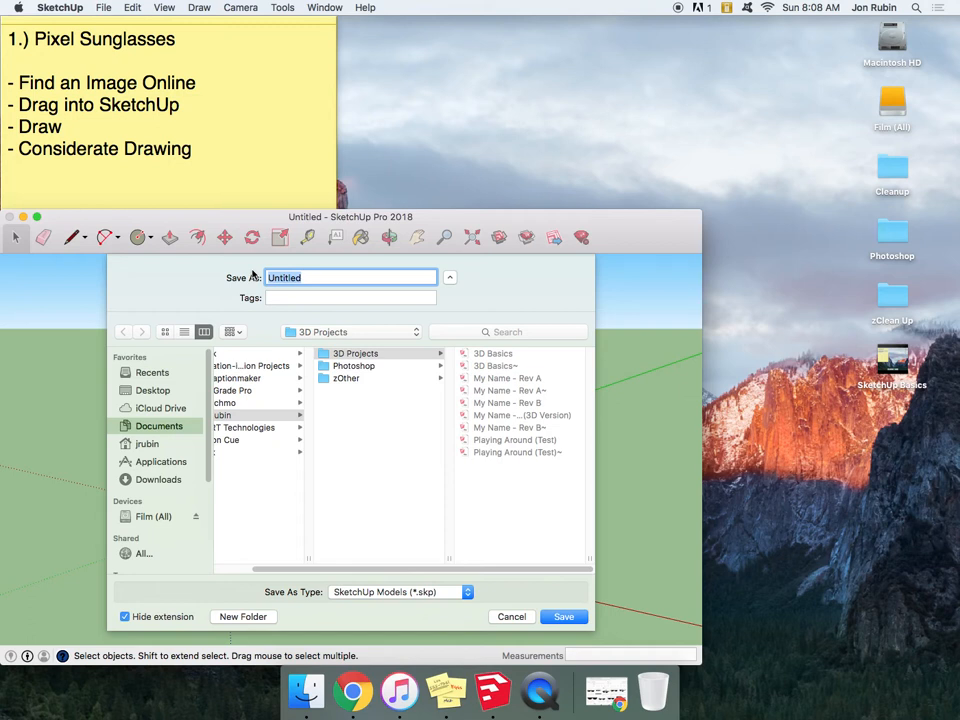
pyautogui.write('Sunglasses - Rev A')
pyautogui.moveTo(427, 231); pyautogui.dragTo(428, 17)
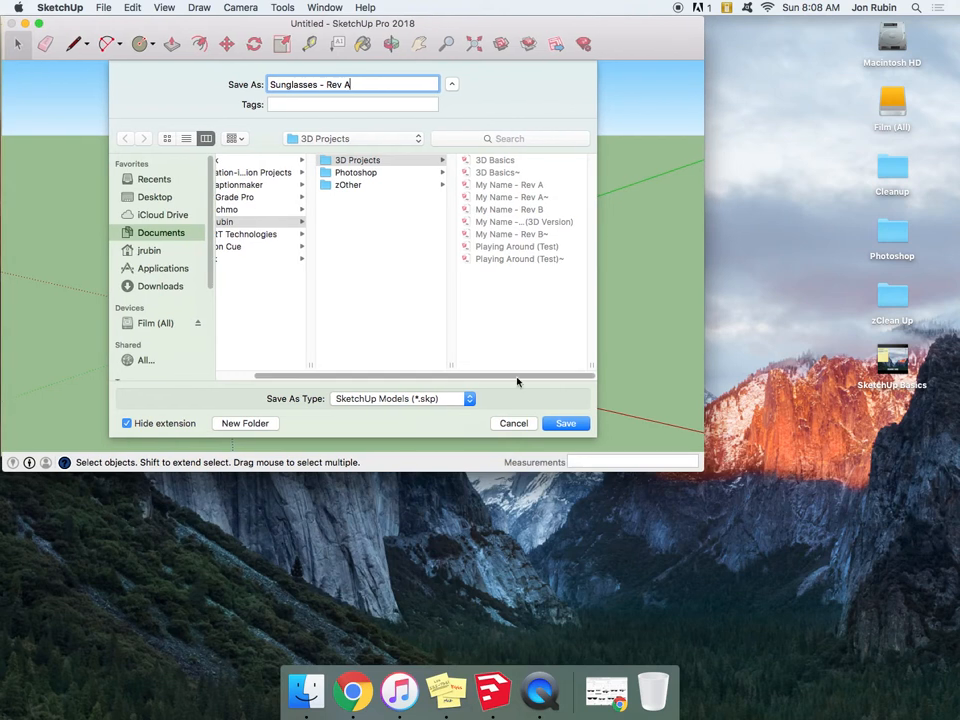
pyautogui.click(566, 424)
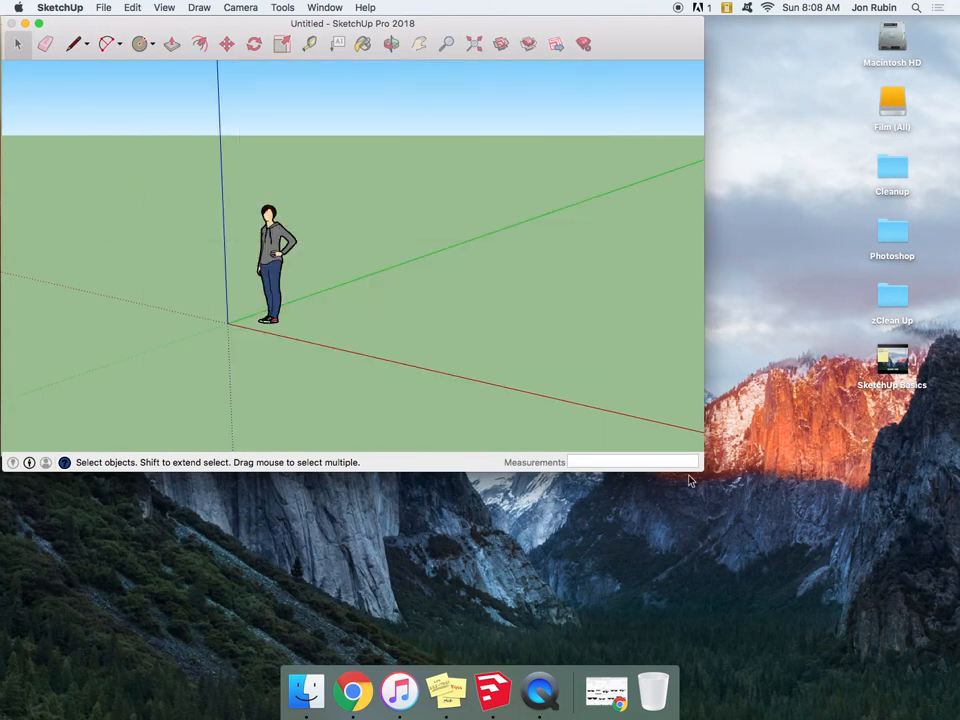
# Enlarge the model window to fill the screen and delete the default person figure
pyautogui.moveTo(841, 569); pyautogui.dragTo(957, 717)
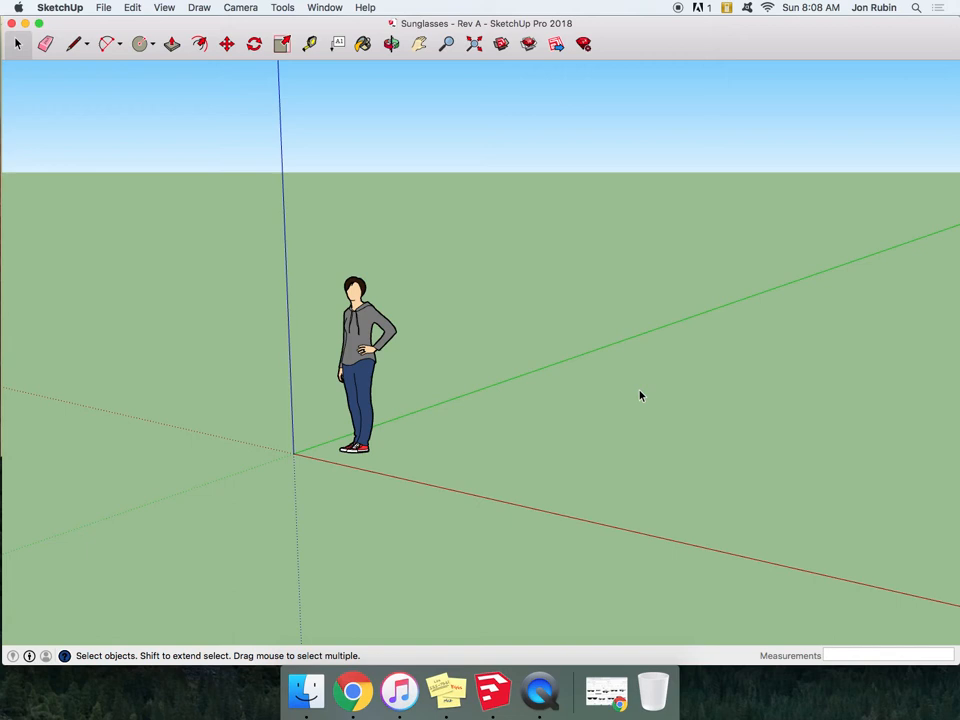
pyautogui.press('super+a')
pyautogui.press('Delete')
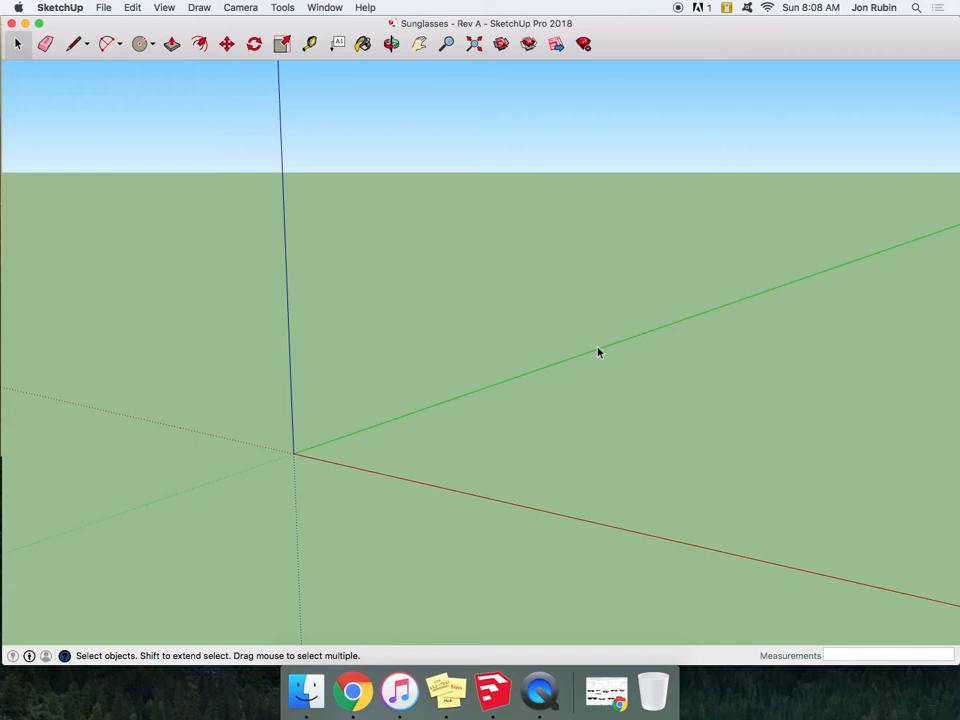
# Switch to Chrome and open the 900 × 300 kisspng image from the pixel sunglasses results in its own tab
pyautogui.click(602, 693)
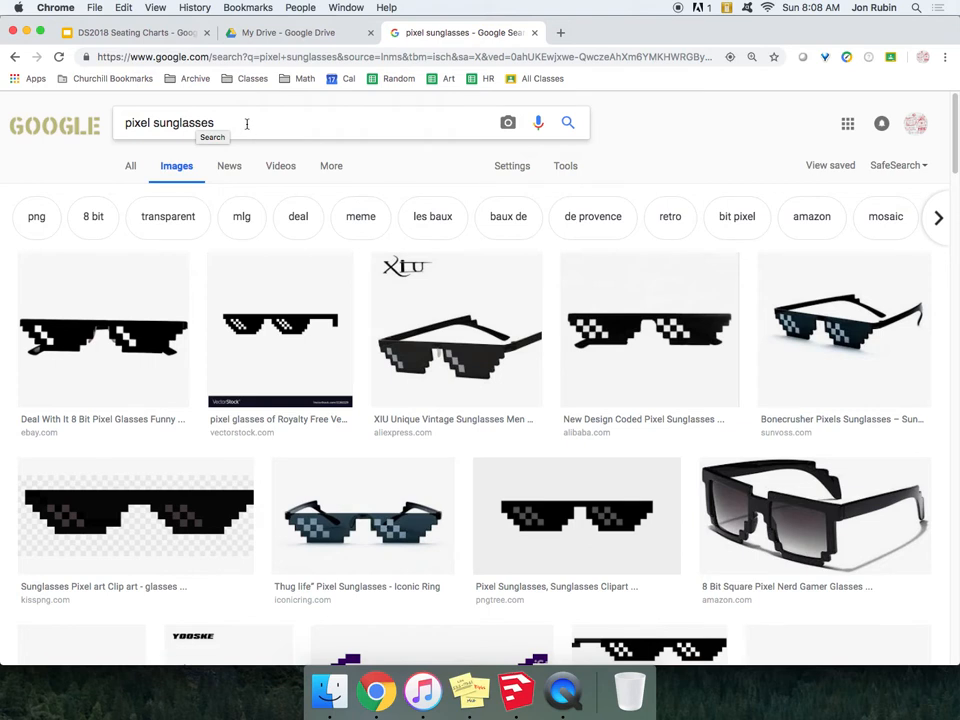
pyautogui.click(120, 510)
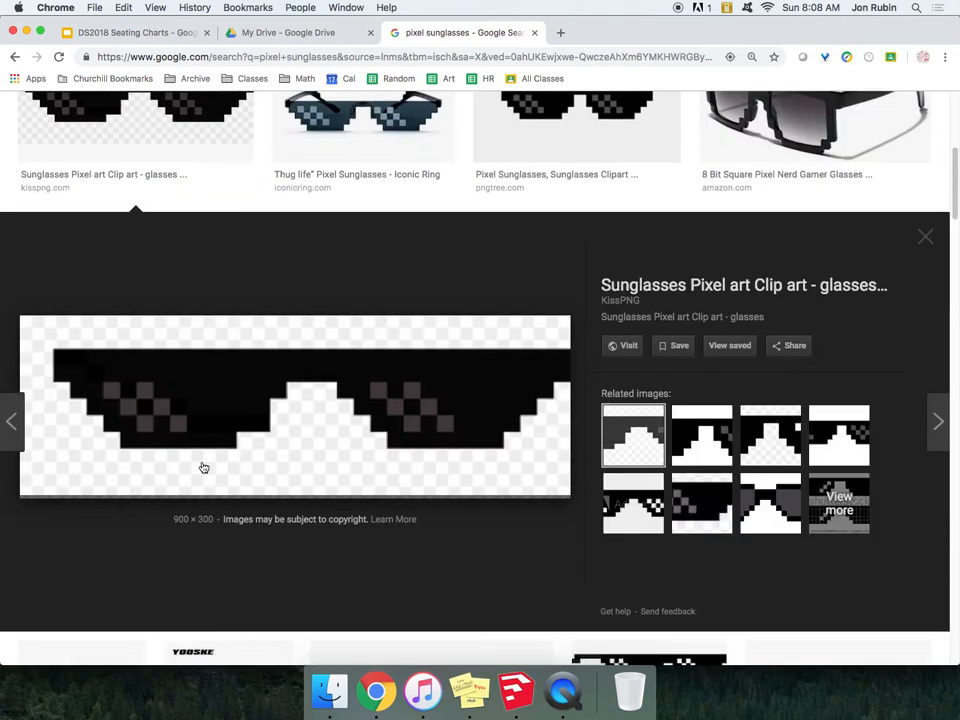
pyautogui.rightClick(307, 409)
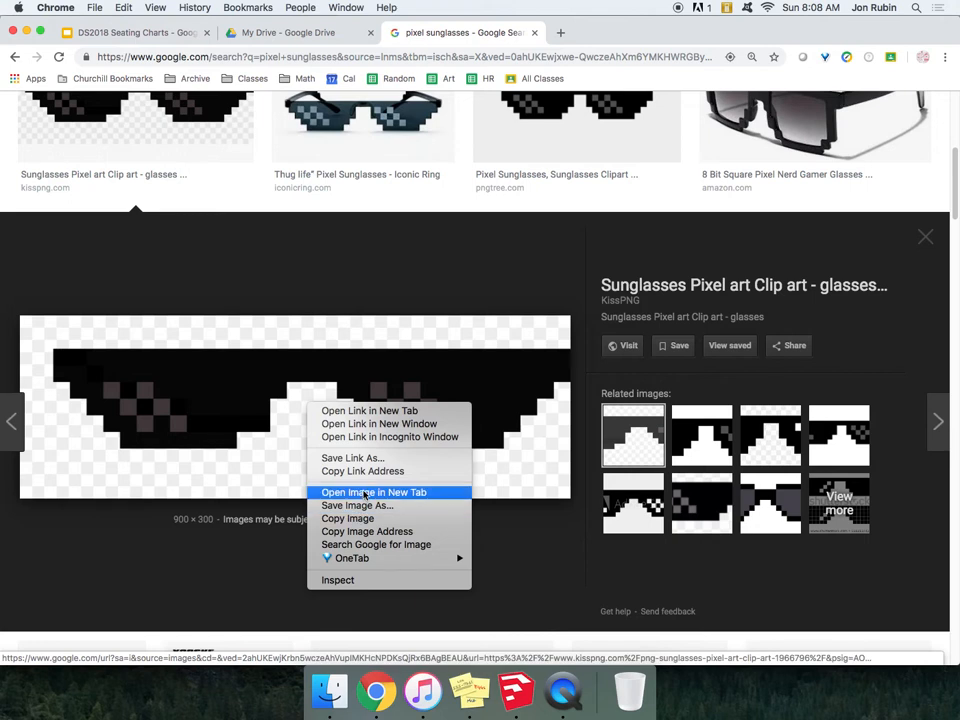
pyautogui.click(172, 148)
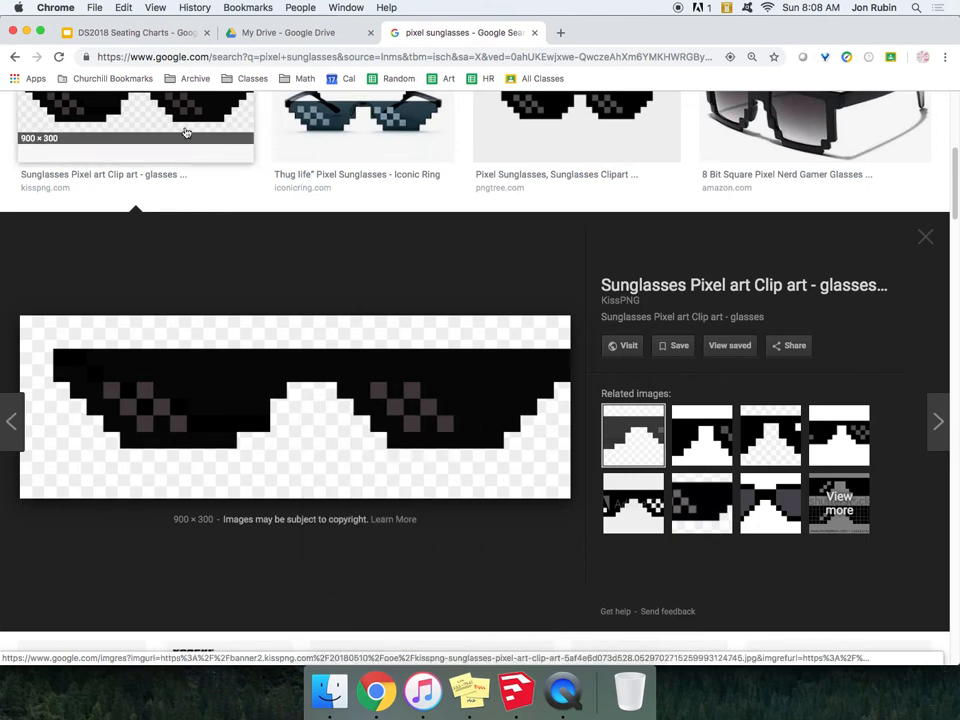
pyautogui.click(186, 129)
pyautogui.click(187, 124)
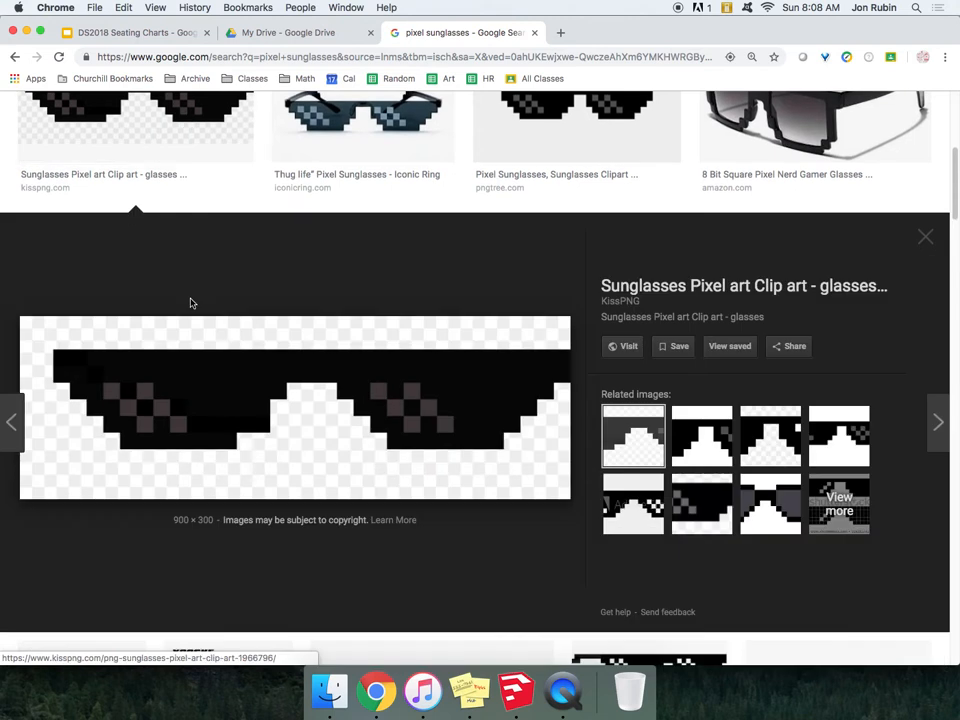
pyautogui.rightClick(206, 387)
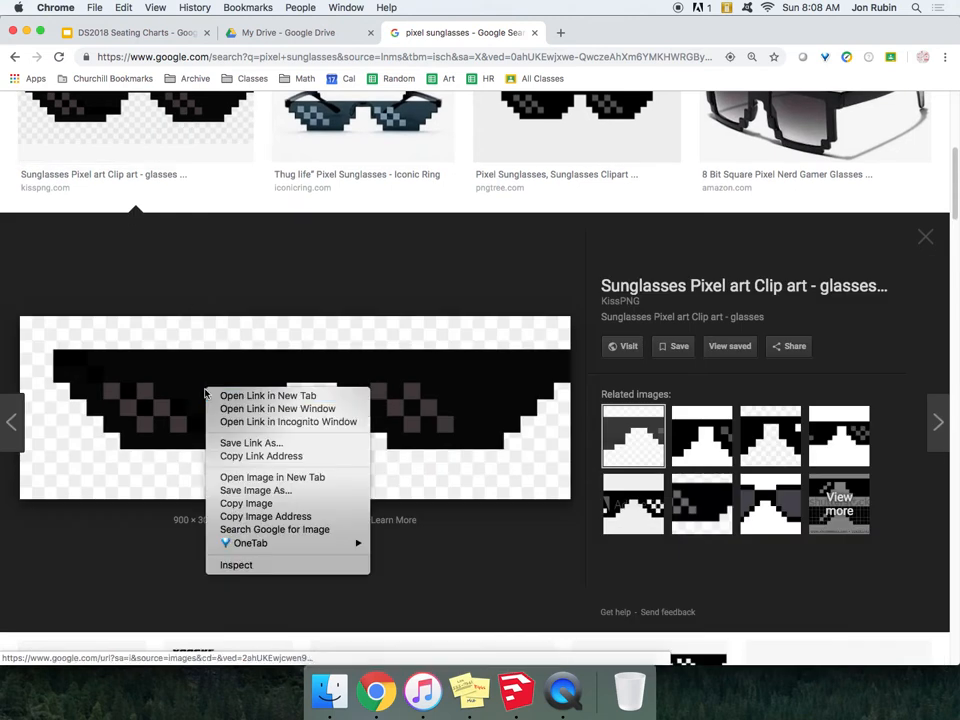
pyautogui.click(289, 479)
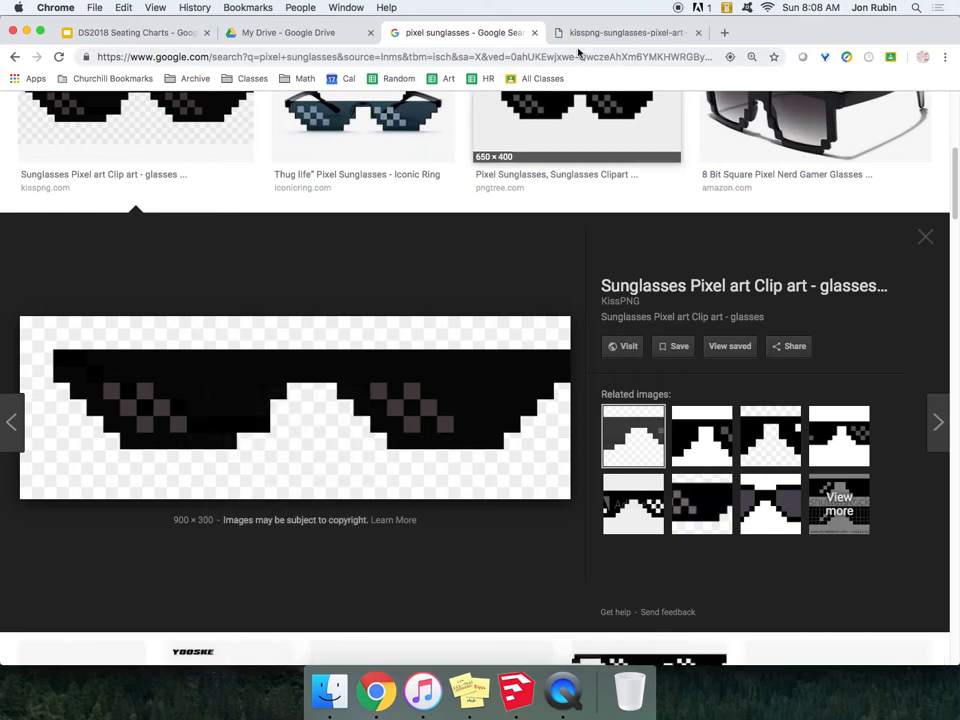
pyautogui.click(621, 34)
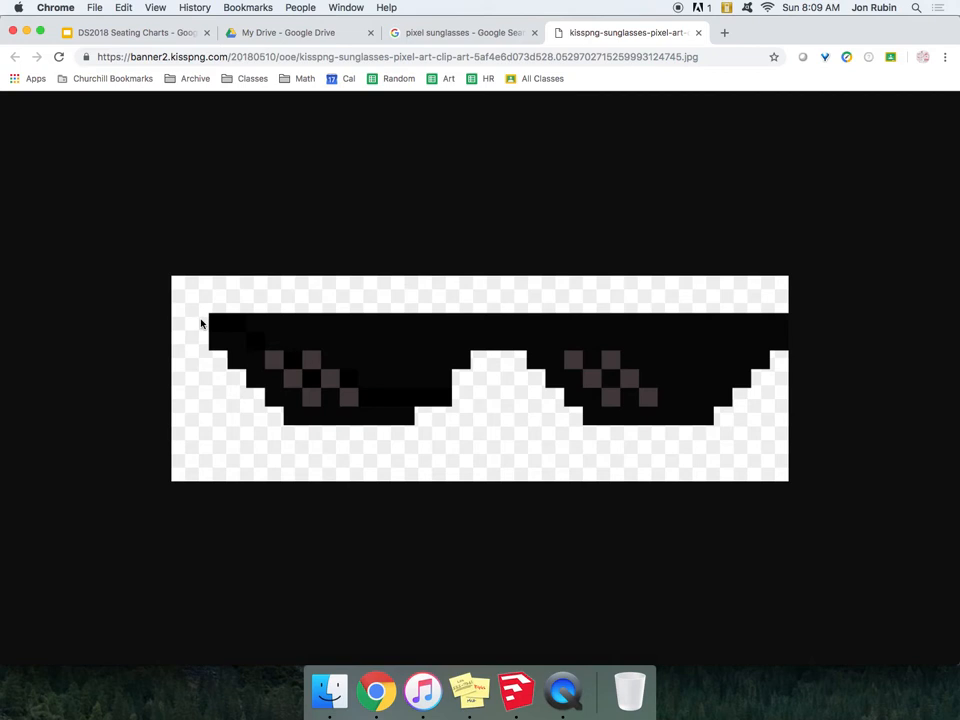
# Save the sunglasses image as a JPEG named Sunglasses in the 3D Projects folder
pyautogui.rightClick(348, 320)
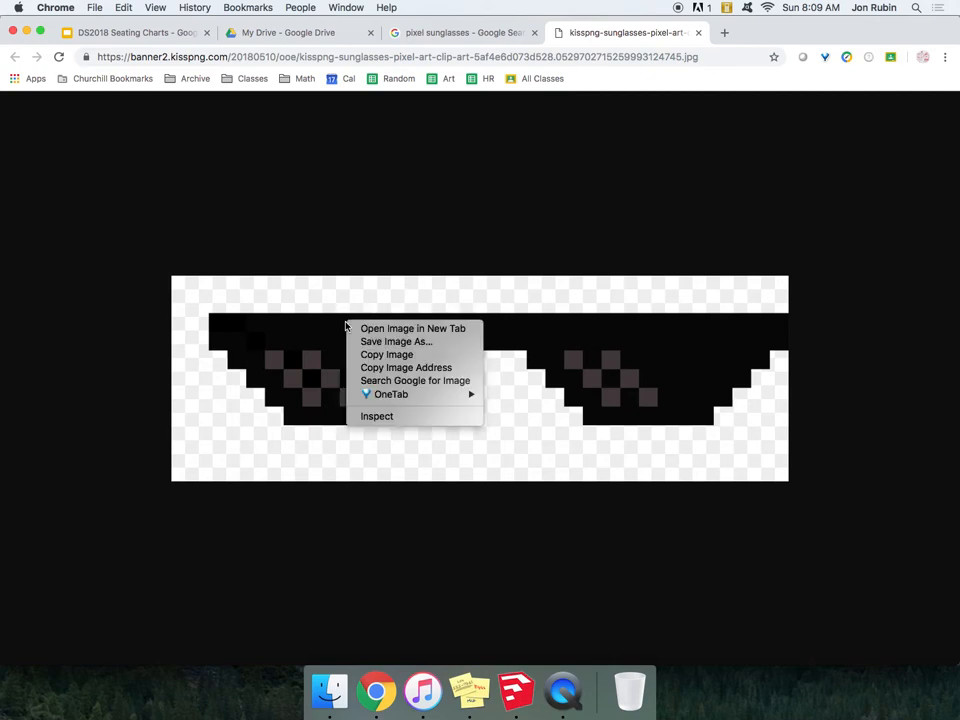
pyautogui.click(415, 342)
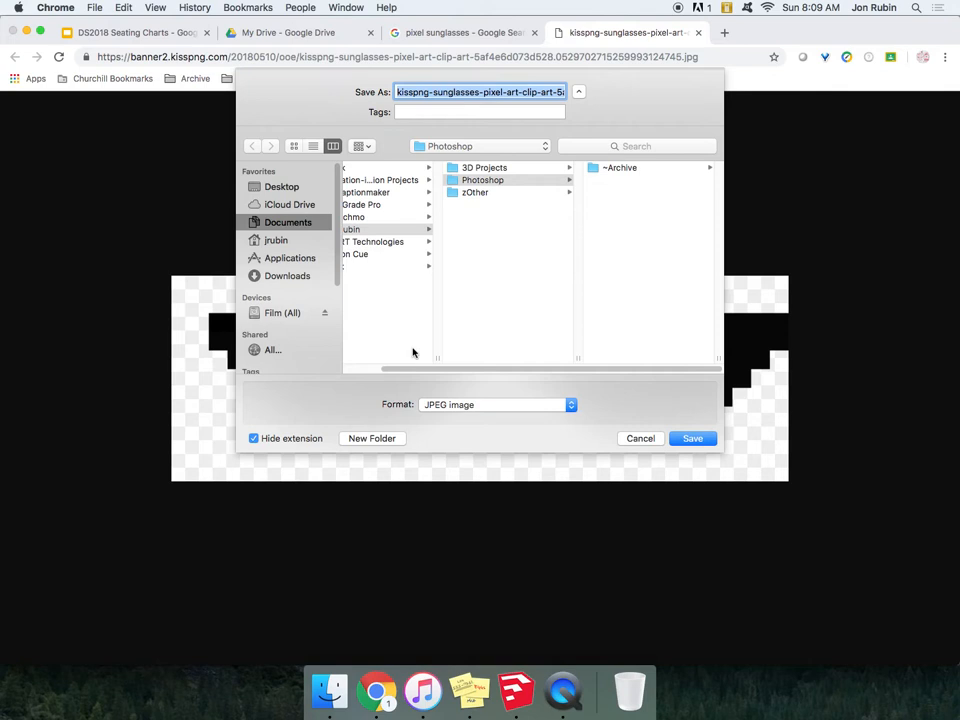
pyautogui.click(493, 170)
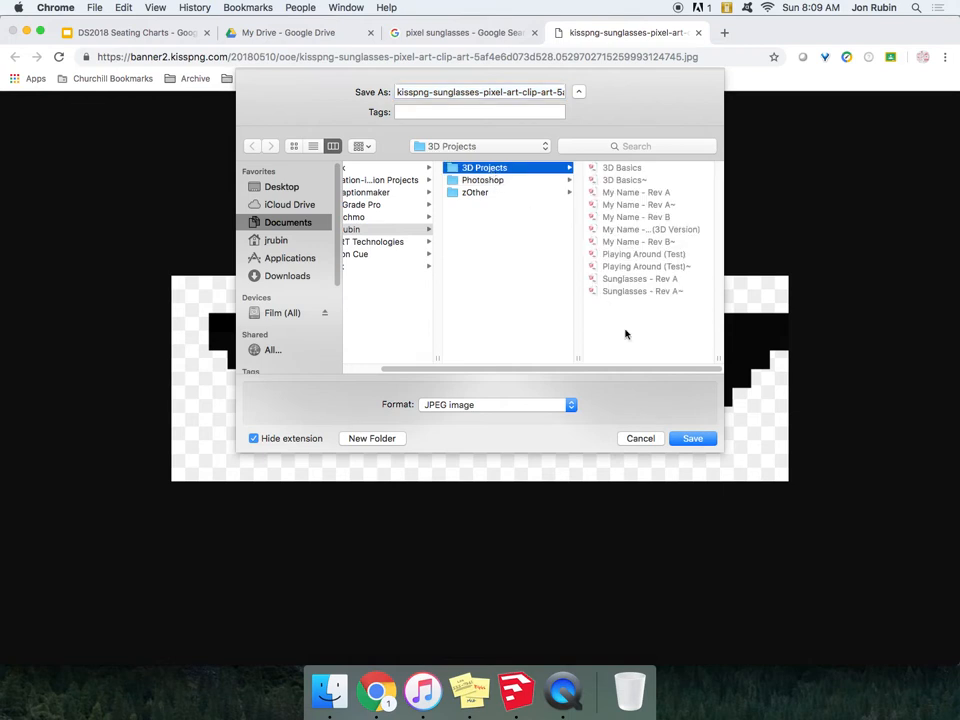
pyautogui.click(476, 91)
pyautogui.press('super+a')
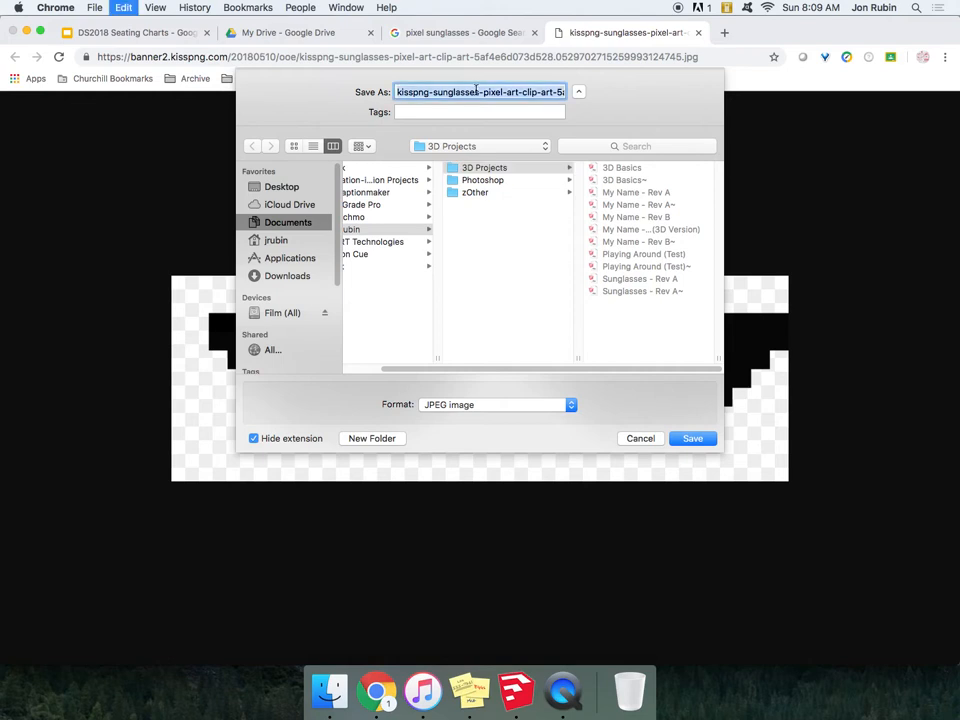
pyautogui.write('Sunglasses')
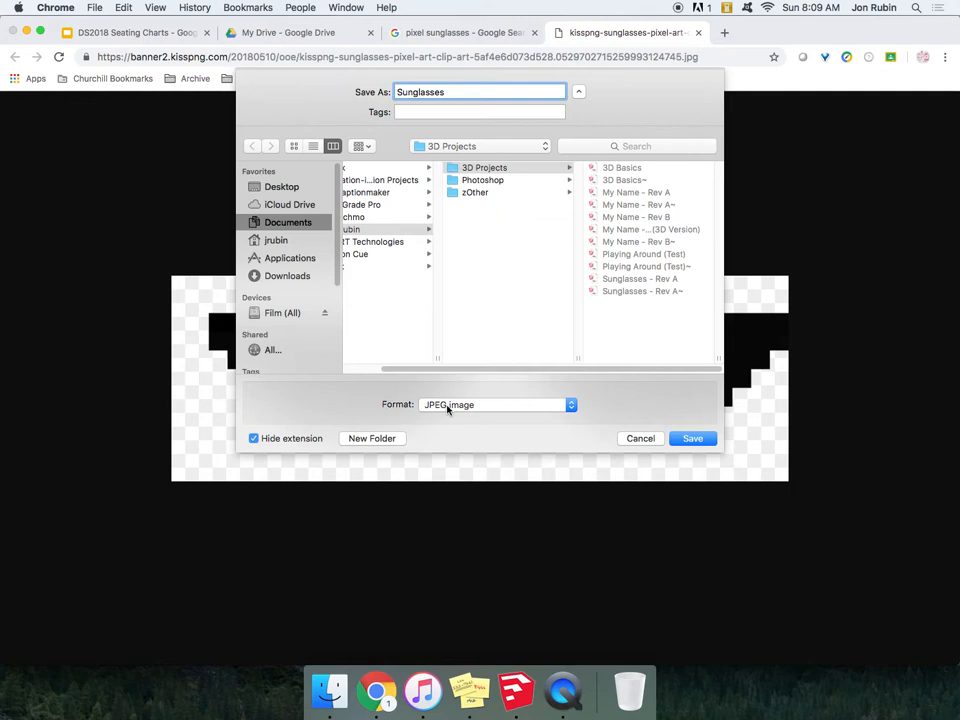
pyautogui.click(692, 441)
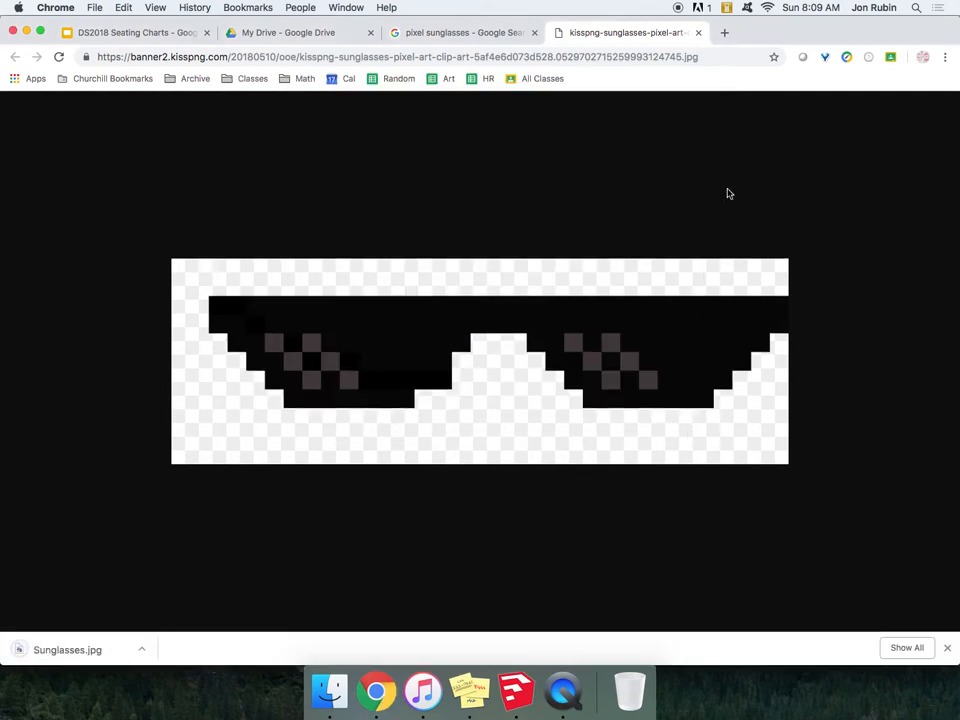
# Show the downloaded Sunglasses.jpg in its Finder folder and minimize the Chrome window
pyautogui.click(145, 652)
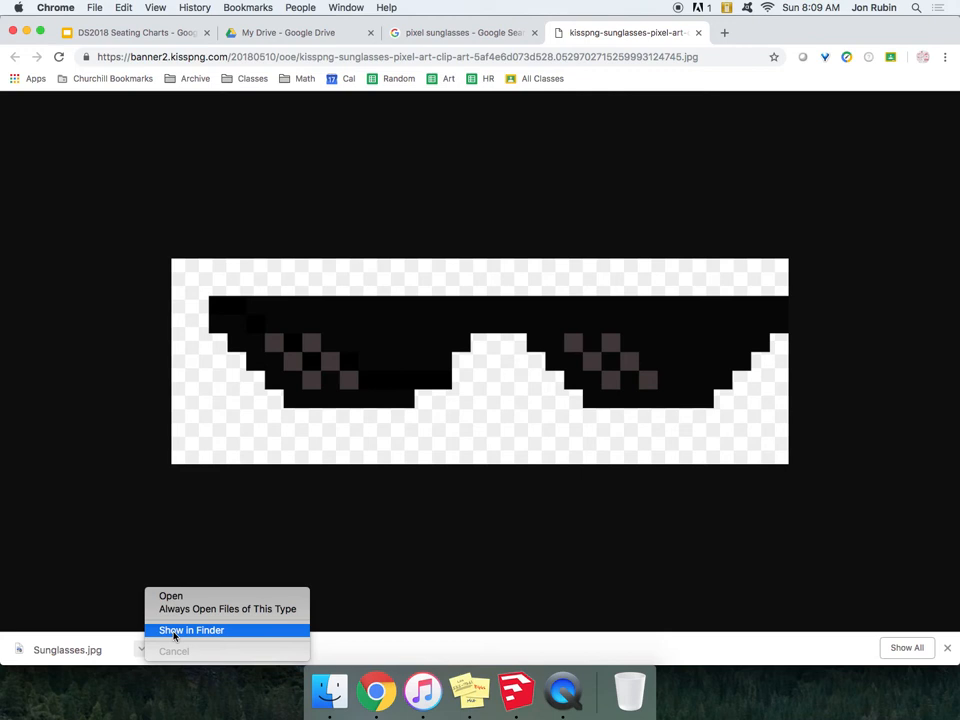
pyautogui.click(174, 631)
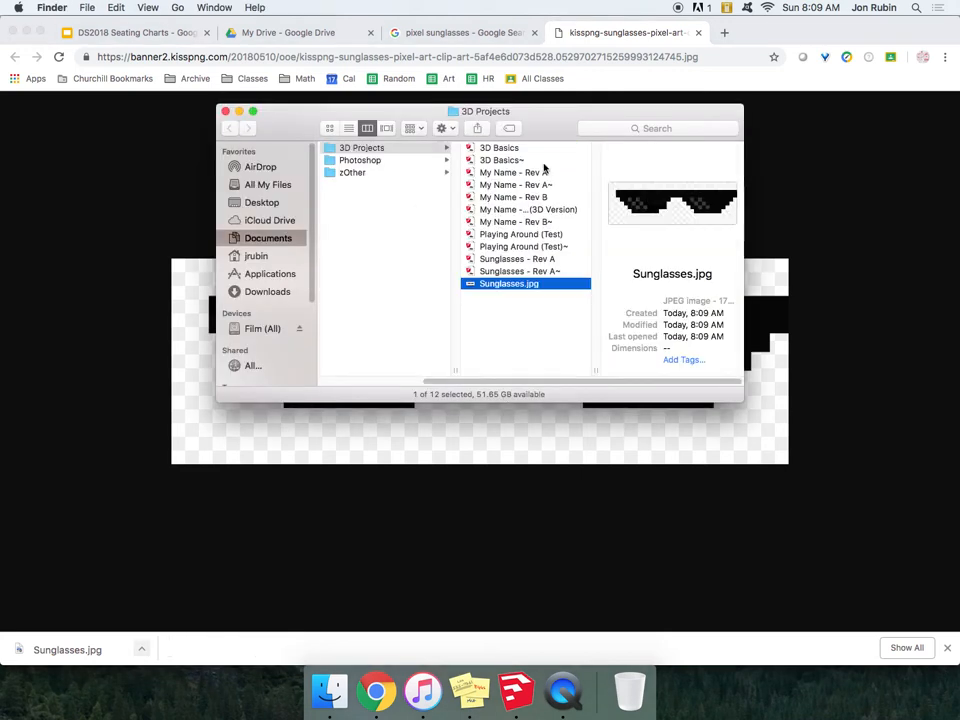
pyautogui.click(748, 35)
pyautogui.click(454, 34)
pyautogui.press('super+m')
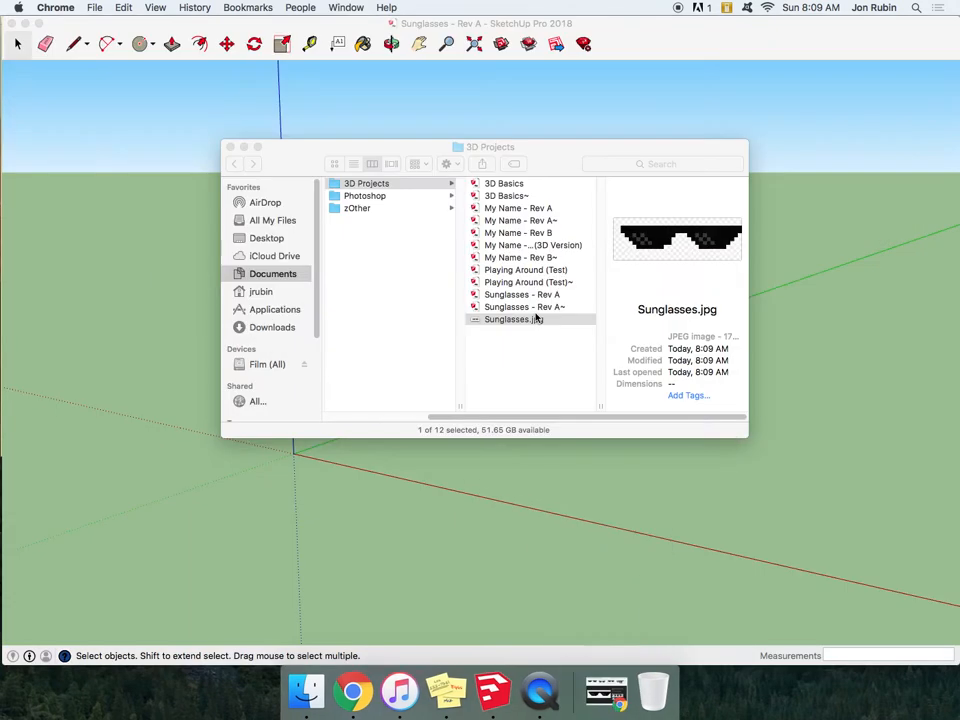
# Clear the SketchUp window and the 3D Projects folder window off the desktop
pyautogui.click(201, 116)
pyautogui.press('super+m')
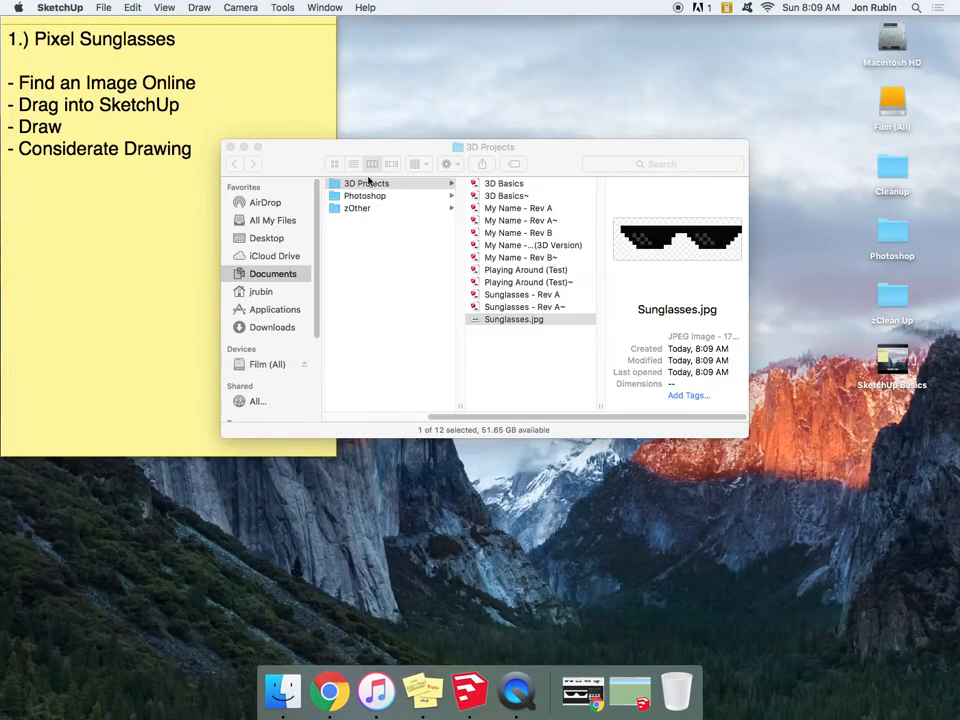
pyautogui.click(300, 158)
pyautogui.press('super+m')
# Open a new Finder window, widen it, and select Sunglasses.jpg in the 3D Projects folder inside the personal folder under Documents
pyautogui.click(281, 692)
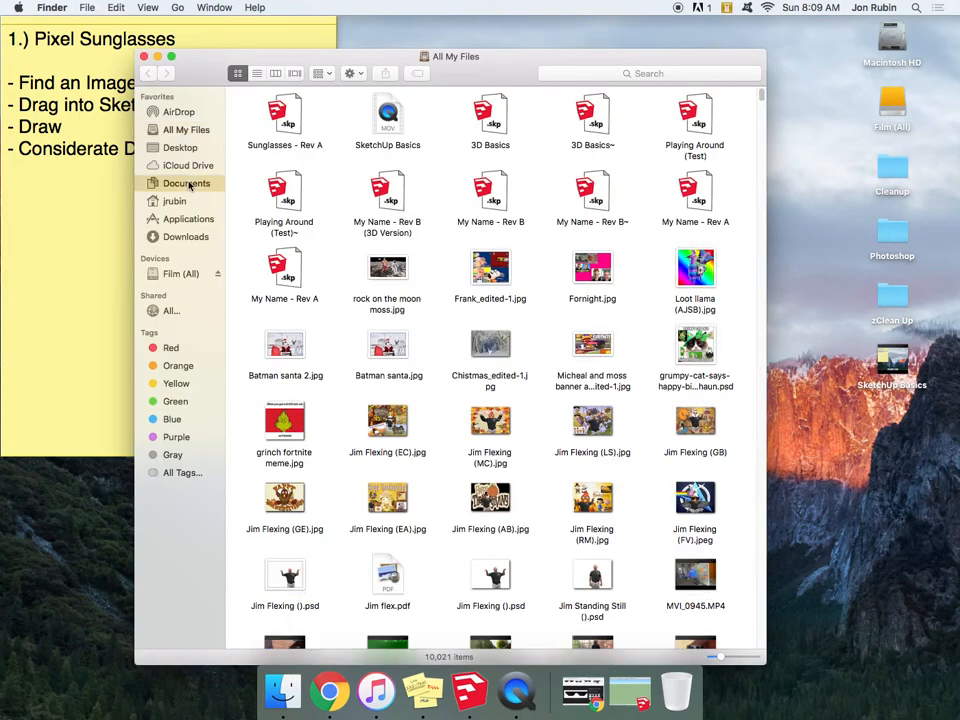
pyautogui.click(186, 184)
pyautogui.moveTo(764, 661); pyautogui.dragTo(881, 436)
pyautogui.click(265, 155)
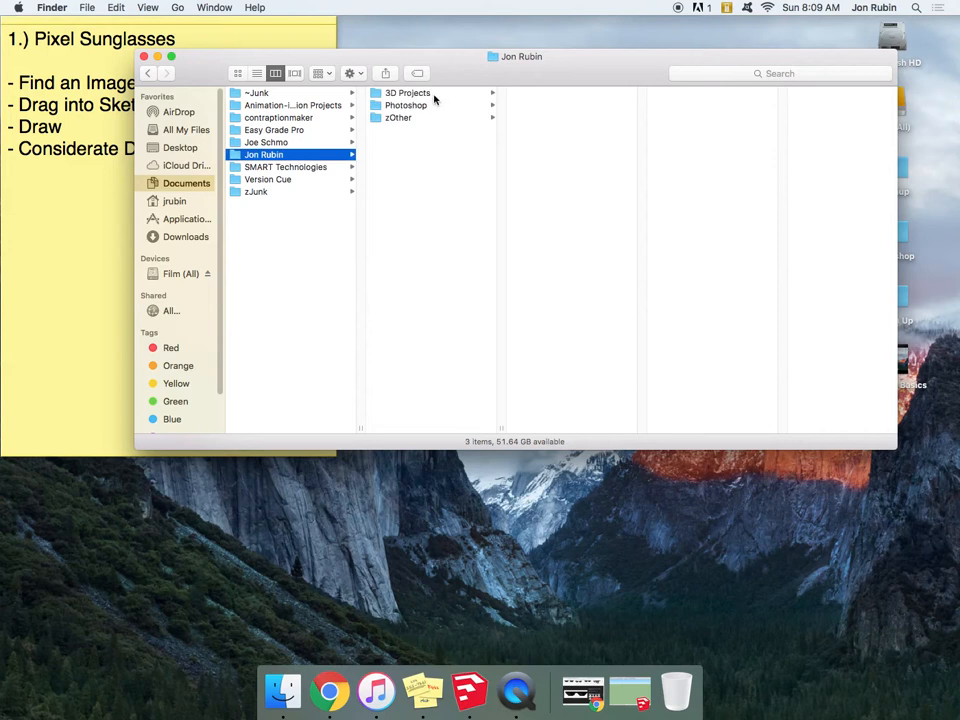
pyautogui.click(436, 95)
pyautogui.click(557, 229)
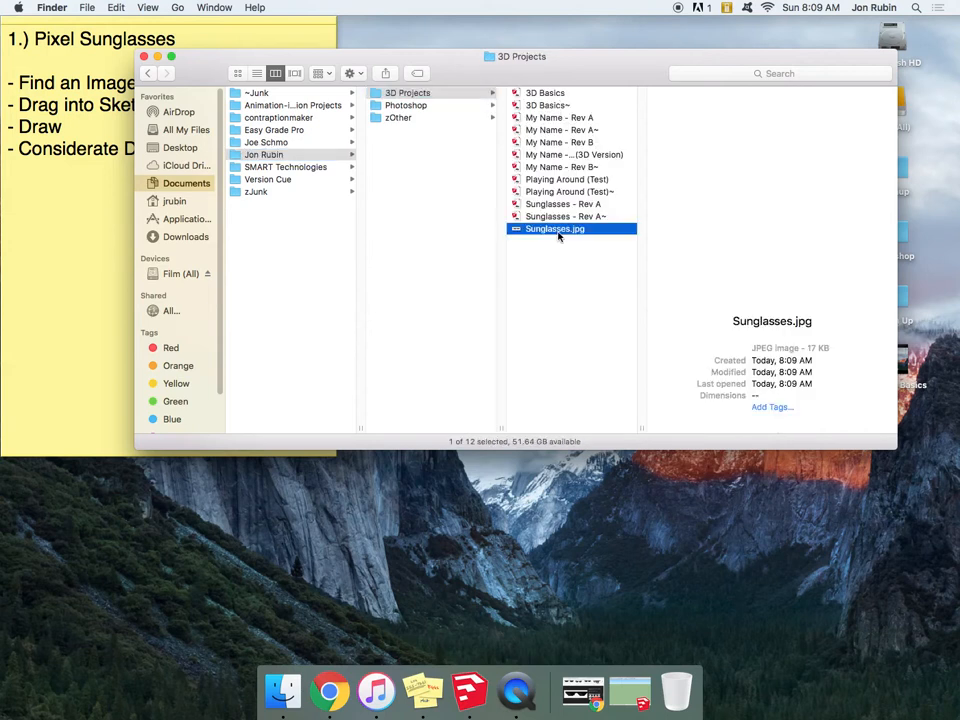
pyautogui.moveTo(578, 61); pyautogui.dragTo(588, 169)
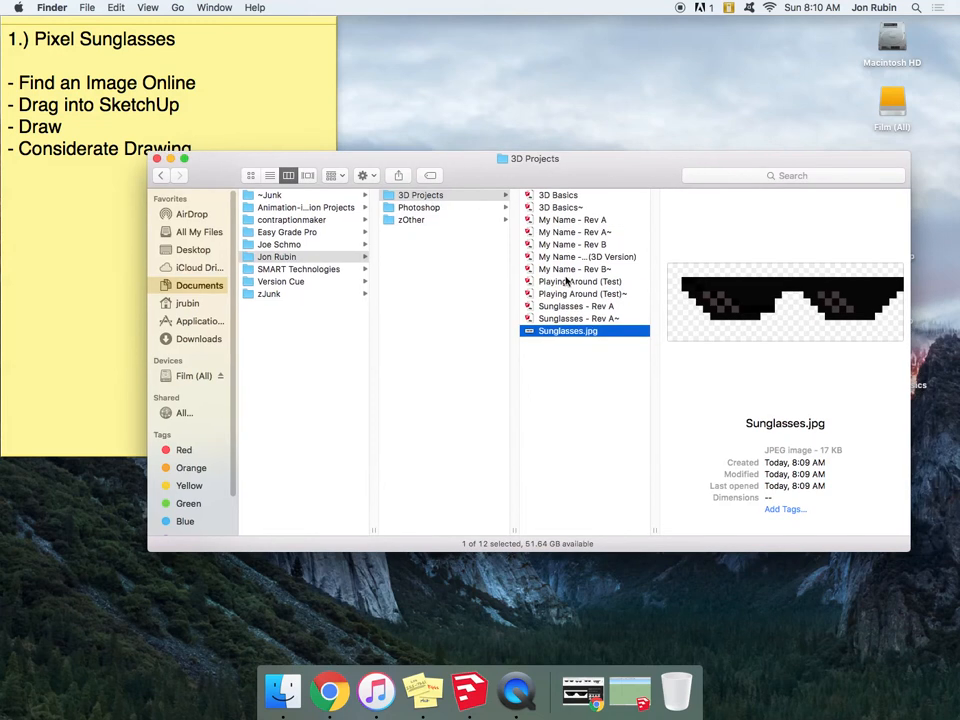
# Create a folder named My Name in 3D Projects and move all the My Name model files into it
pyautogui.rightClick(578, 370)
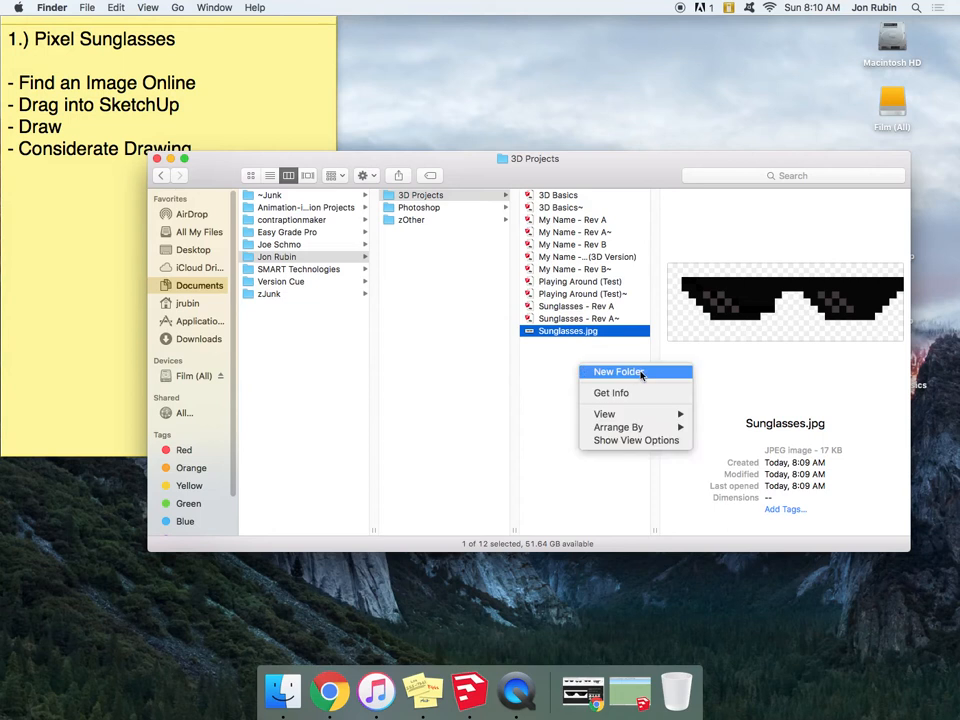
pyautogui.click(636, 372)
pyautogui.write('My Name')
pyautogui.press('Return')
pyautogui.click(572, 232)
pyautogui.keyDown('shift'); pyautogui.click(575, 281); pyautogui.keyUp('shift')
pyautogui.moveTo(550, 250); pyautogui.dragTo(549, 221)
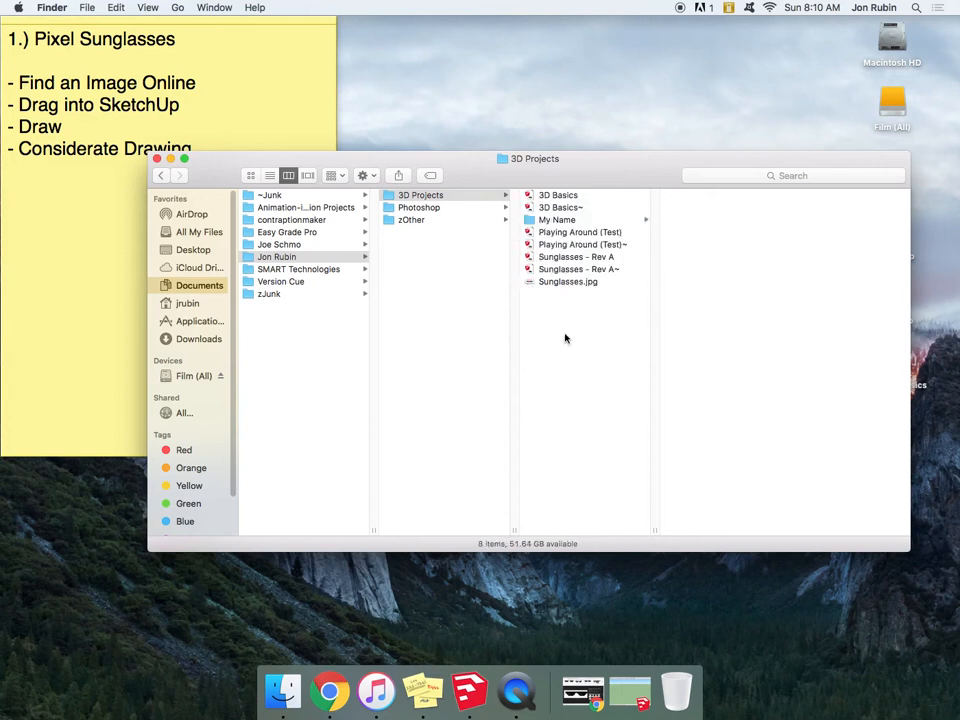
# Create a folder named 3D Basics in 3D Projects and move both 3D Basics model files into it
pyautogui.rightClick(561, 346)
pyautogui.click(627, 357)
pyautogui.write('3D Basics')
pyautogui.press('Return')
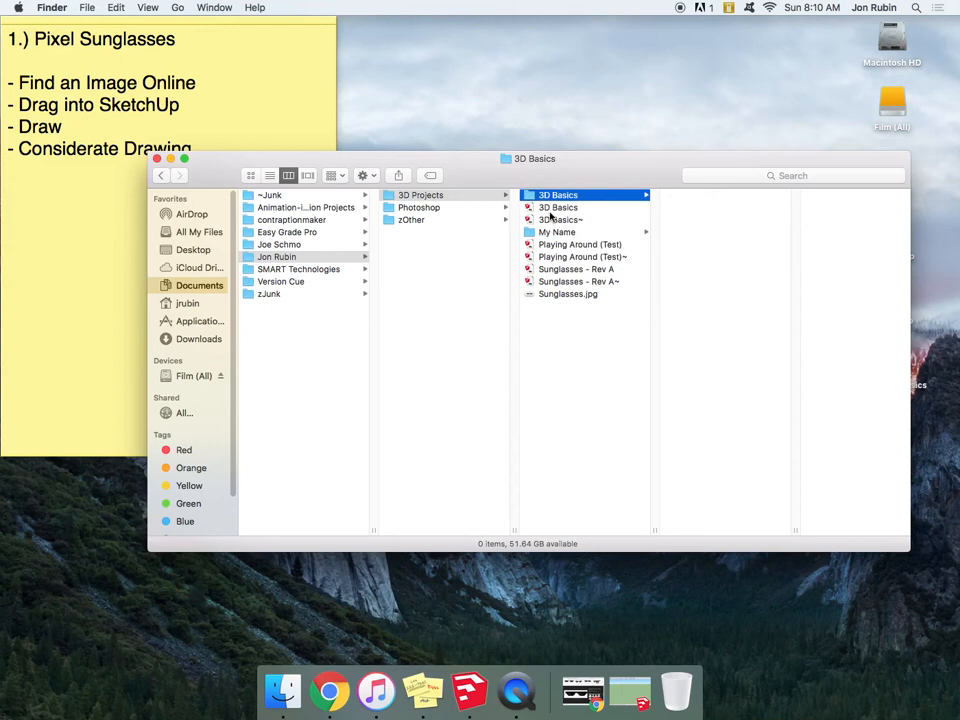
pyautogui.click(558, 207)
pyautogui.keyDown('shift'); pyautogui.click(558, 219); pyautogui.keyUp('shift')
pyautogui.moveTo(558, 219); pyautogui.dragTo(556, 196)
# Create a folder named Playing Around in 3D Projects and move both Playing Around (Test) files into it
pyautogui.rightClick(590, 305)
pyautogui.click(617, 311)
pyautogui.write('Playing Around')
pyautogui.press('Return')
pyautogui.press('Down')
pyautogui.keyDown('shift'); pyautogui.click(572, 244); pyautogui.keyUp('shift')
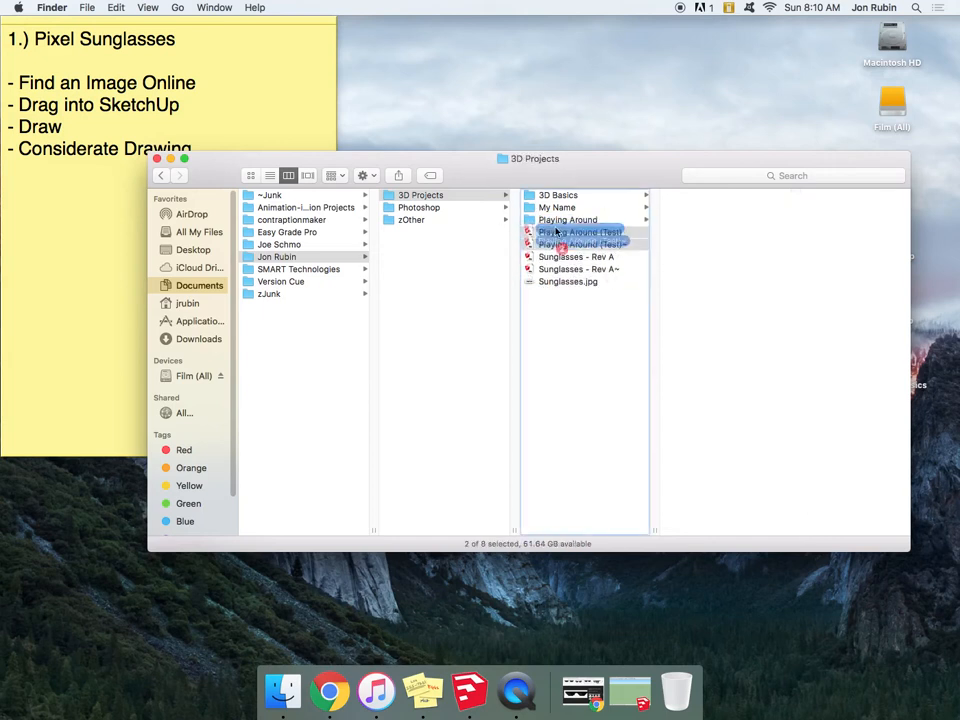
pyautogui.moveTo(552, 236); pyautogui.dragTo(556, 221)
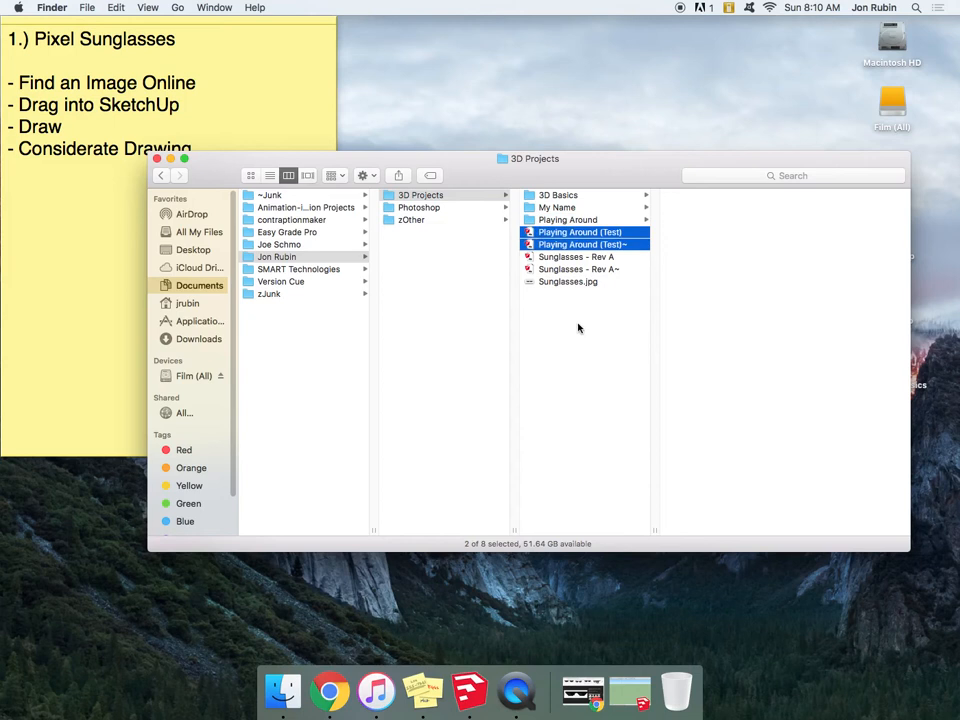
# Create a folder named Sunglasses in 3D Projects and move both Sunglasses - Rev A files and Sunglasses.jpg into it
pyautogui.rightClick(600, 334)
pyautogui.click(636, 339)
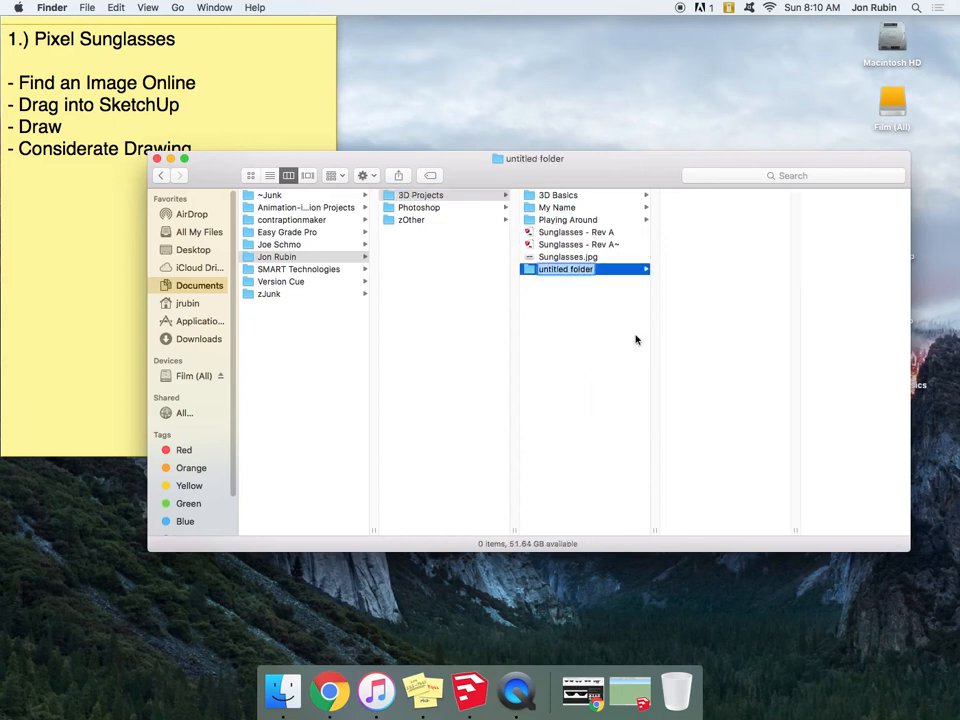
pyautogui.write('Sunglasses')
pyautogui.click(592, 236)
pyautogui.keyDown('shift'); pyautogui.click(568, 257); pyautogui.keyUp('shift')
pyautogui.moveTo(568, 257); pyautogui.dragTo(556, 232)
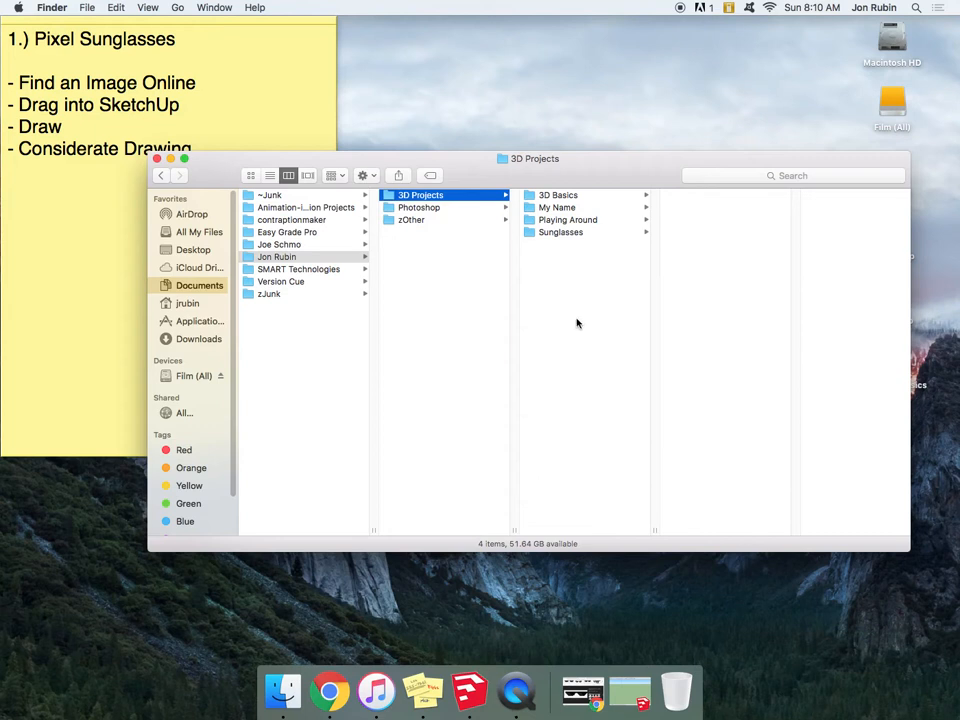
# Select Sunglasses.jpg in the Sunglasses folder and restore the SketchUp window, narrowed so the file stays visible beside it
pyautogui.click(566, 234)
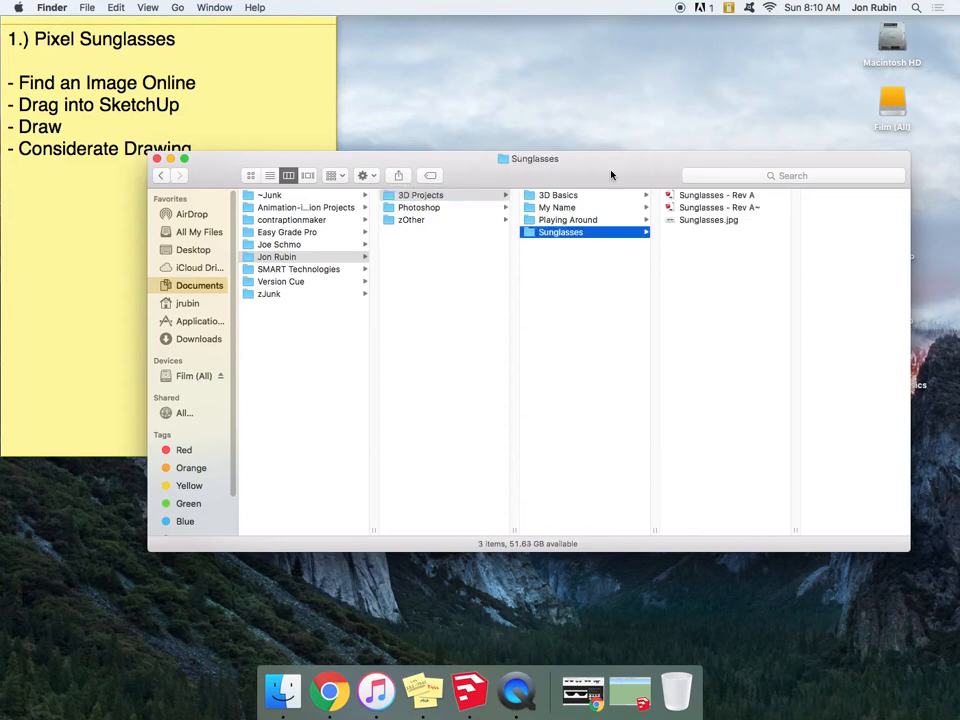
pyautogui.click(698, 221)
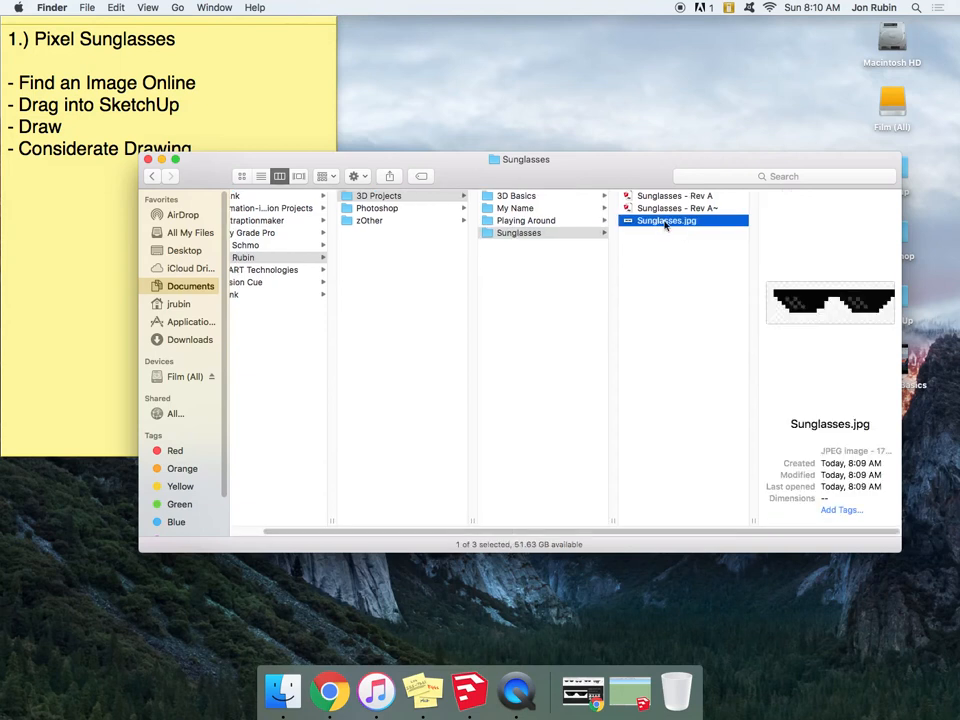
pyautogui.click(628, 692)
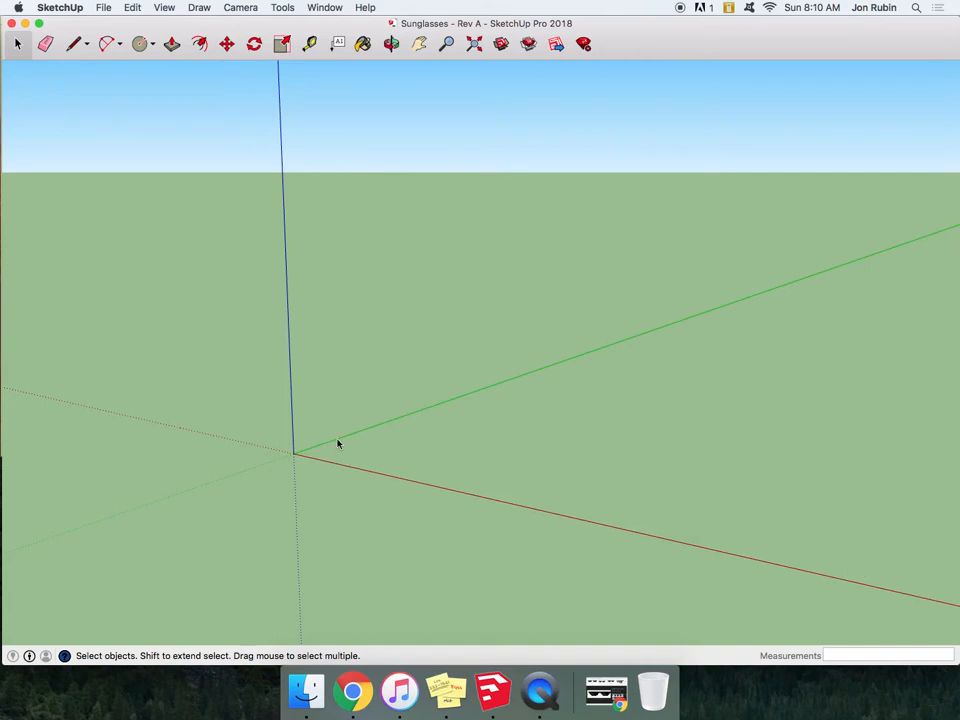
pyautogui.hotkey('ctrl', 'Right')
pyautogui.moveTo(955, 663)
pyautogui.mouseDown()
pyautogui.moveTo(876, 636)
pyautogui.moveTo(593, 670)
pyautogui.mouseUp()
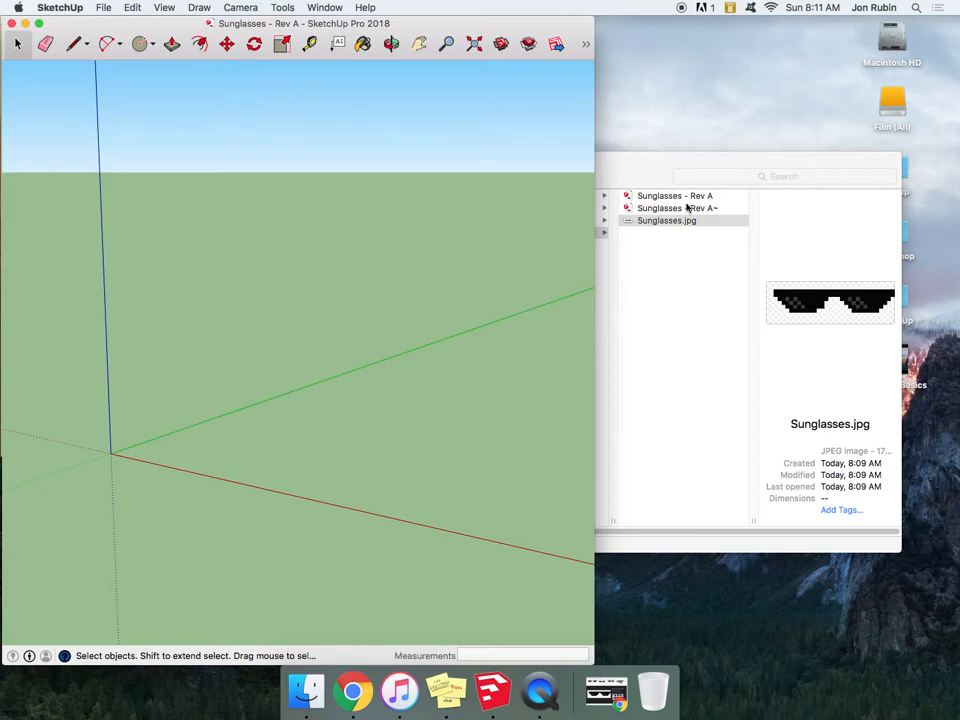
# Insert Sunglasses.jpg from the Finder window into the SketchUp model, with its first corner at the origin and a height of about 7' 6"
pyautogui.click(651, 183)
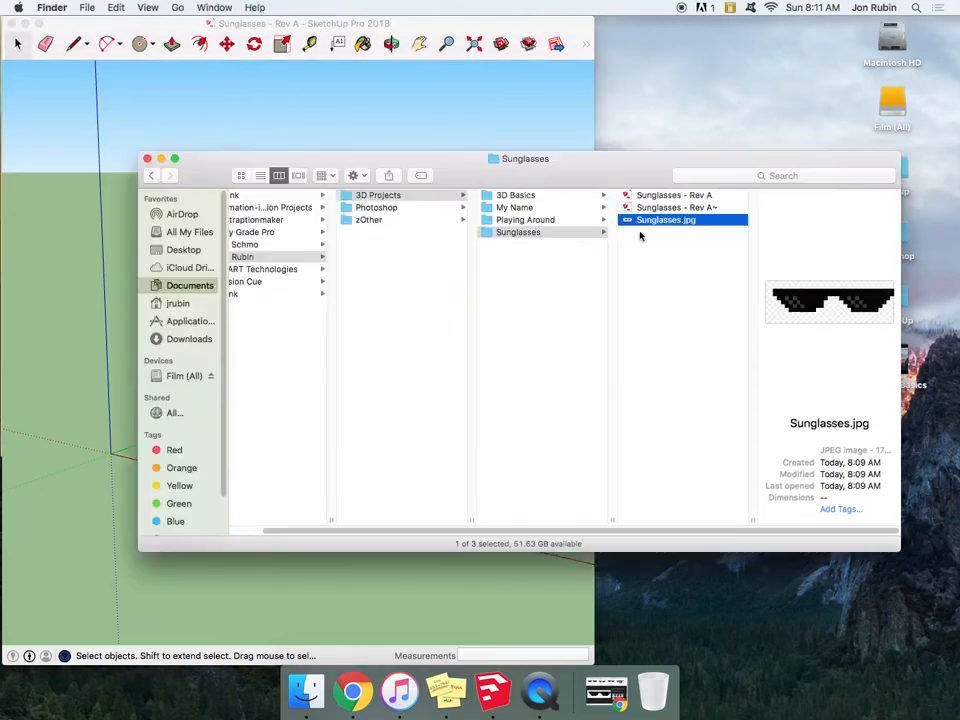
pyautogui.click(180, 130)
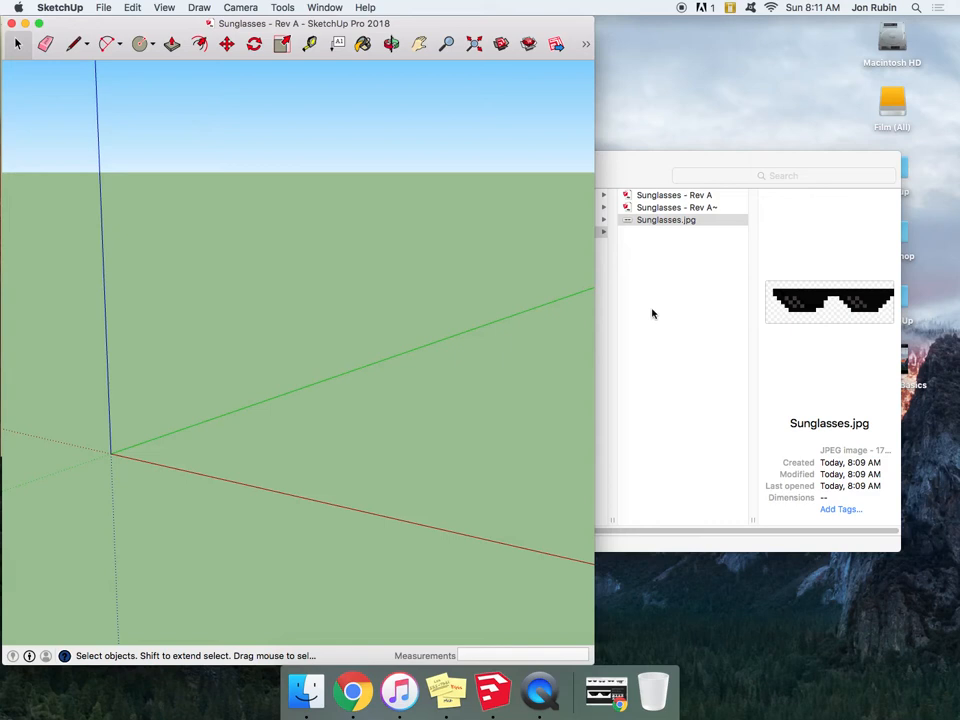
pyautogui.click(652, 219)
pyautogui.moveTo(431, 160); pyautogui.dragTo(464, 169)
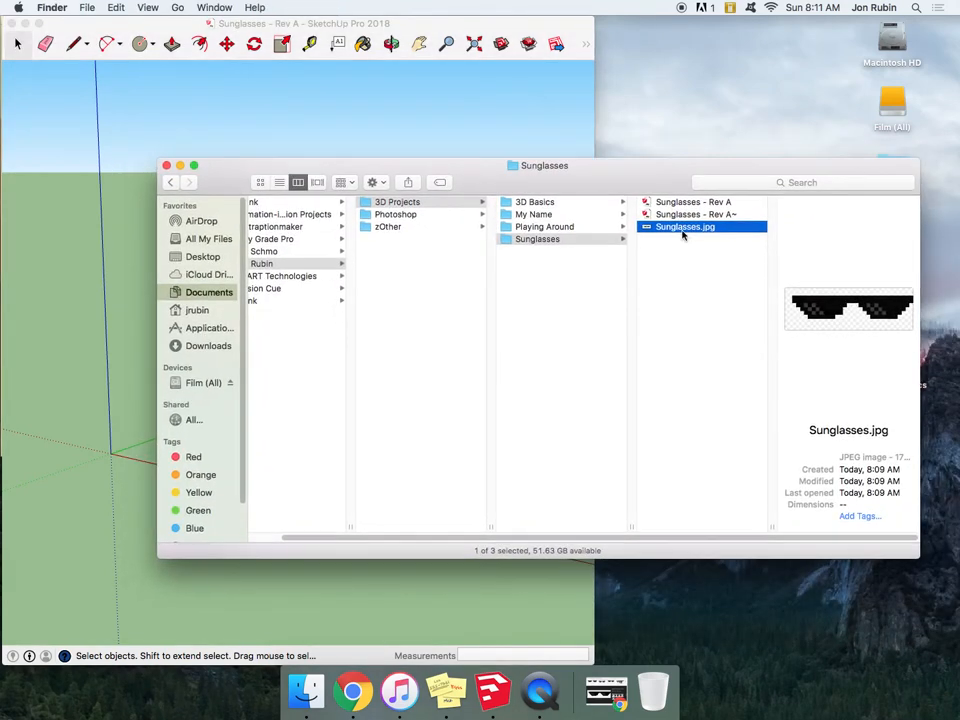
pyautogui.moveTo(683, 228)
pyautogui.mouseDown()
pyautogui.moveTo(364, 171)
pyautogui.moveTo(163, 258)
pyautogui.moveTo(113, 453)
pyautogui.mouseUp()
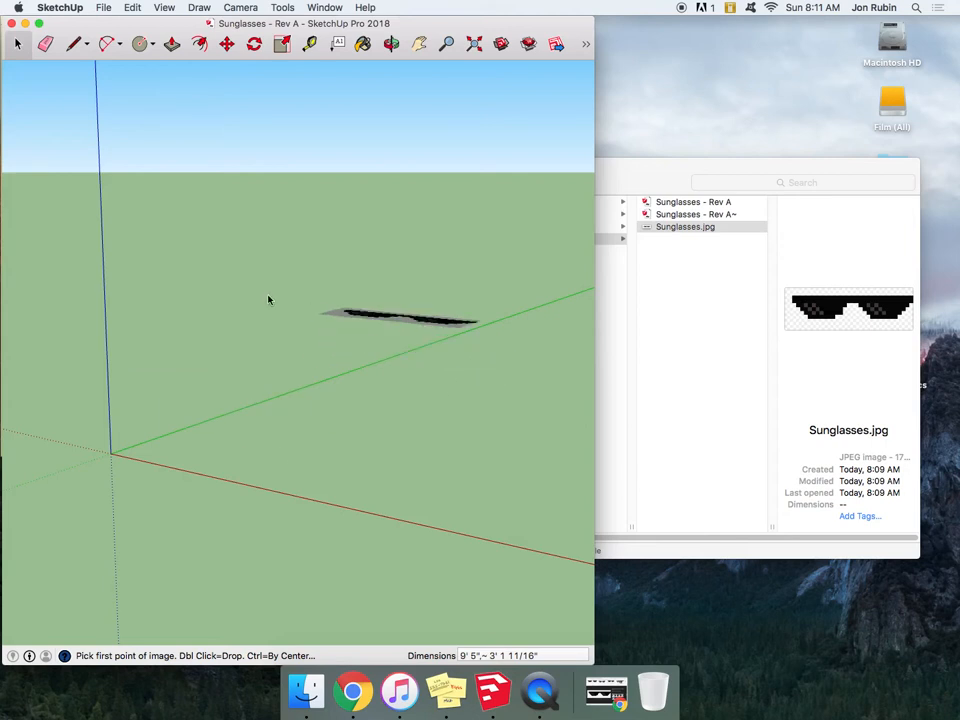
pyautogui.click(110, 454)
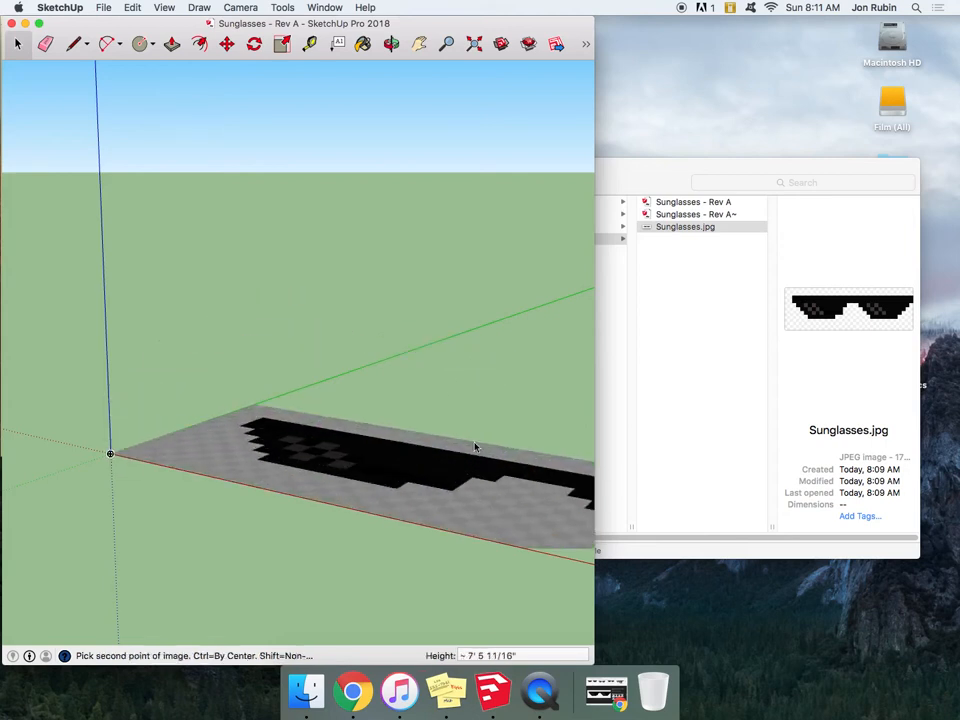
pyautogui.click(475, 447)
pyautogui.scroll(-5, 226, 444)
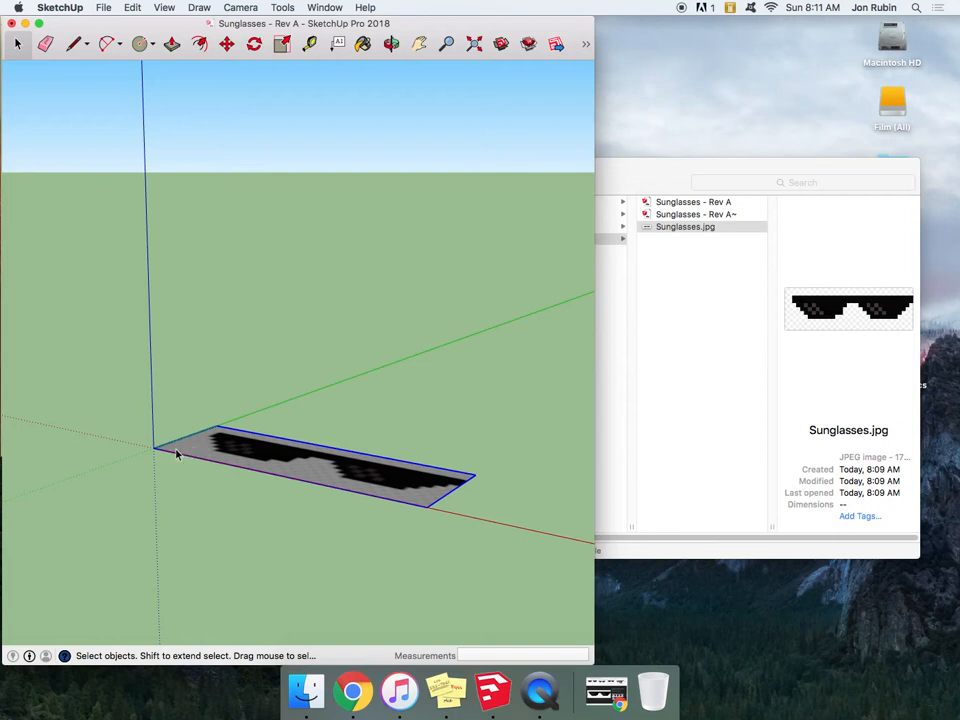
# Try to draw a rectangle from the origin to the far end of the image's front edge
pyautogui.click(141, 44)
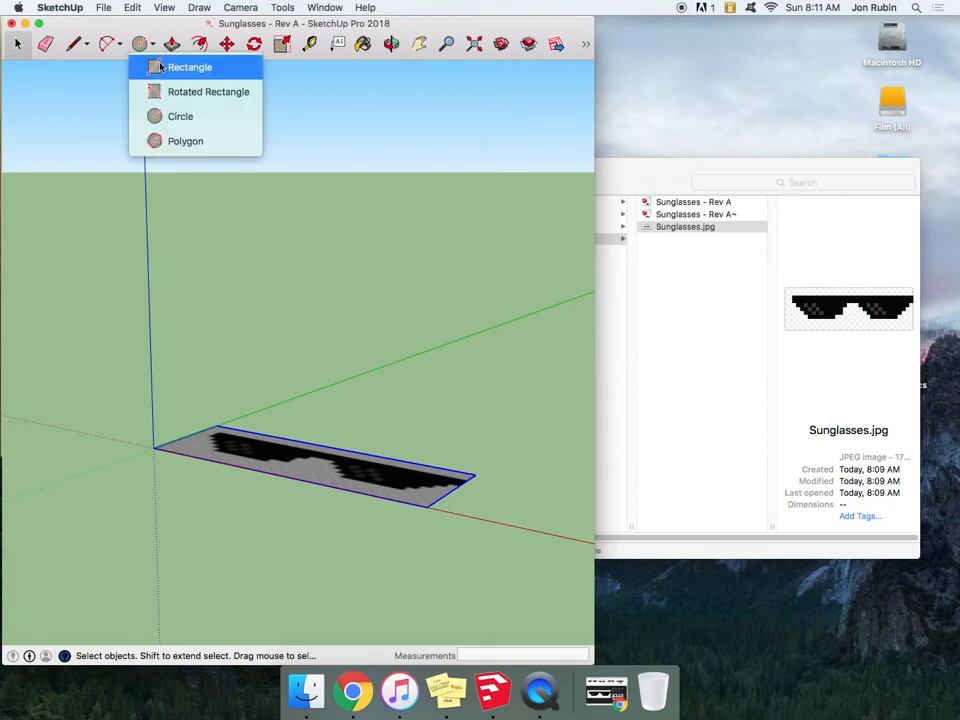
pyautogui.click(170, 66)
pyautogui.click(153, 446)
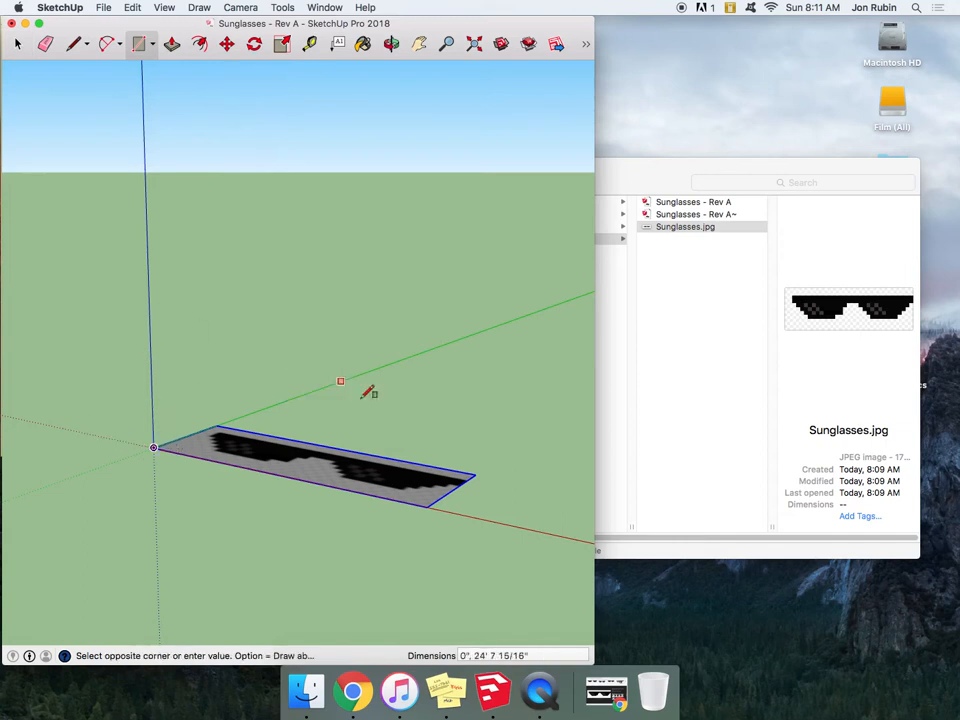
pyautogui.click(428, 504)
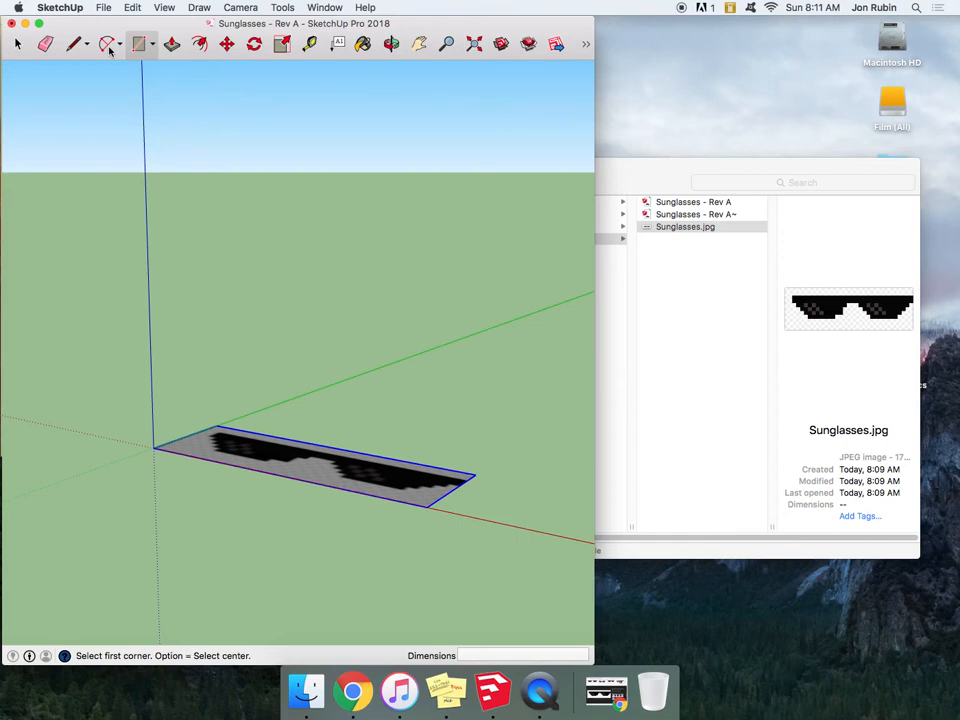
# Draw a vertical face with lines from the middle of the image's front edge to the blue axis and the origin
pyautogui.press('l')
pyautogui.click(314, 482)
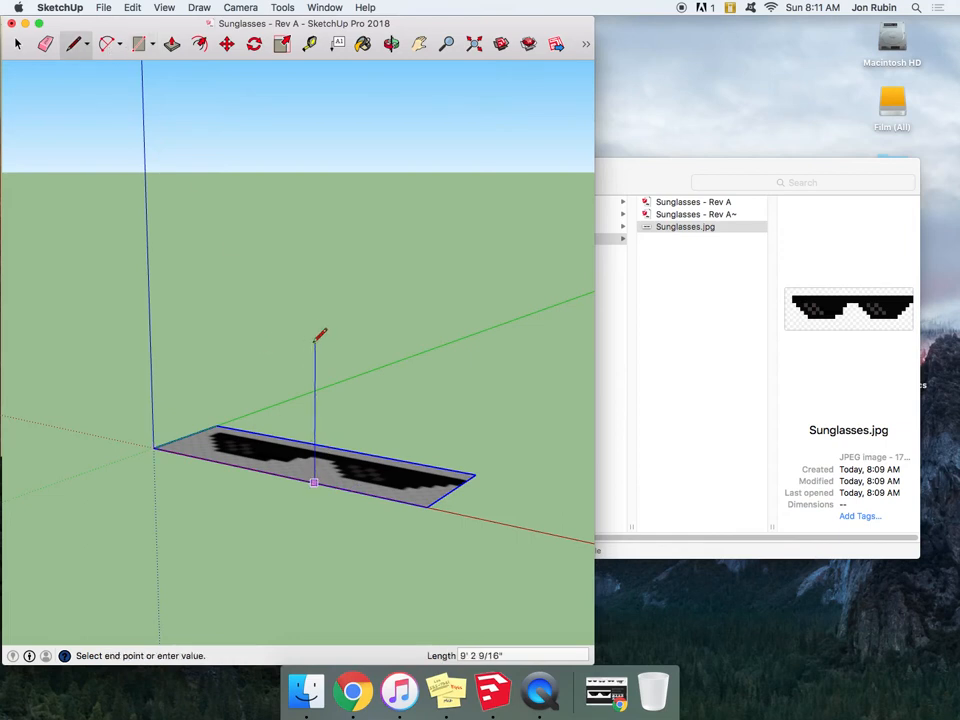
pyautogui.click(108, 317)
pyautogui.press('Escape')
pyautogui.click(149, 323)
pyautogui.click(153, 447)
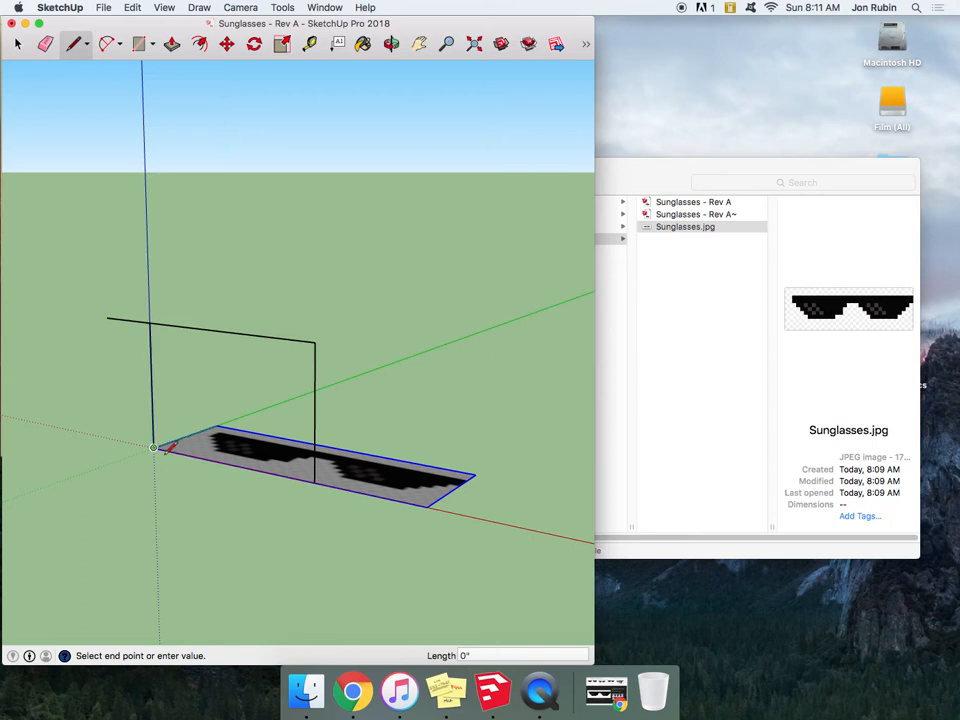
pyautogui.click(314, 482)
# Erase the edges of the vertical face and the sunglasses image
pyautogui.press('e')
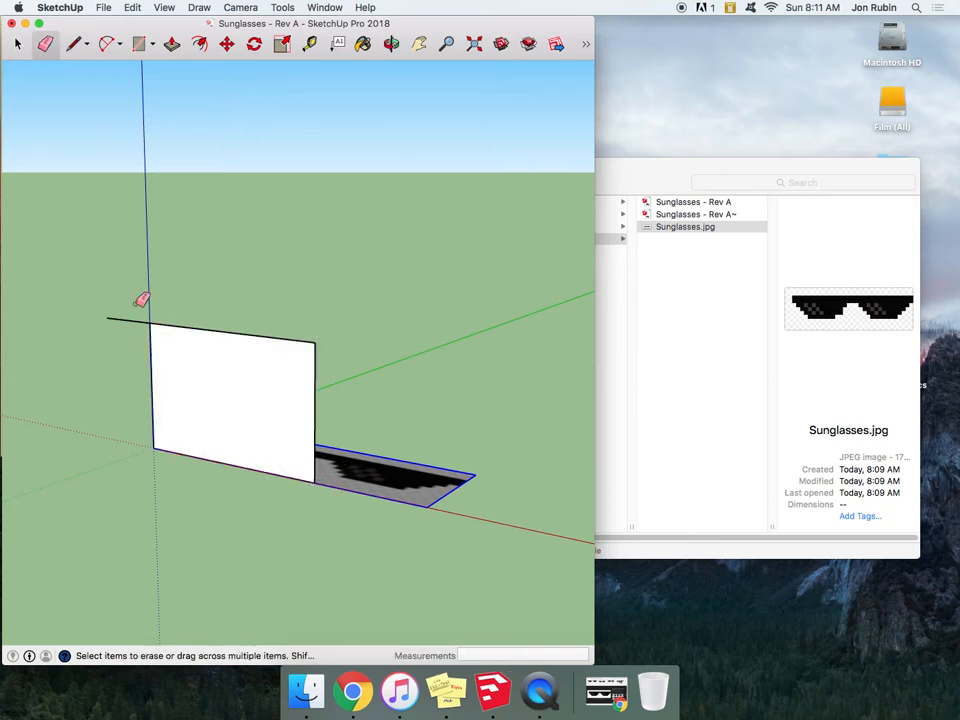
pyautogui.moveTo(303, 331); pyautogui.dragTo(313, 347)
pyautogui.click(151, 378)
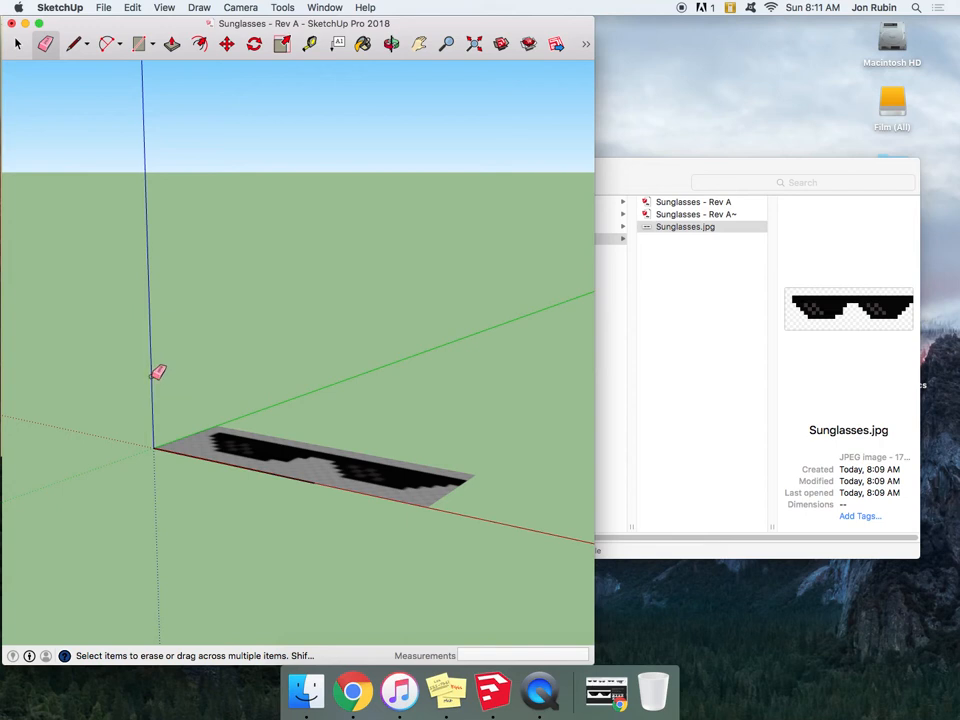
pyautogui.click(322, 455)
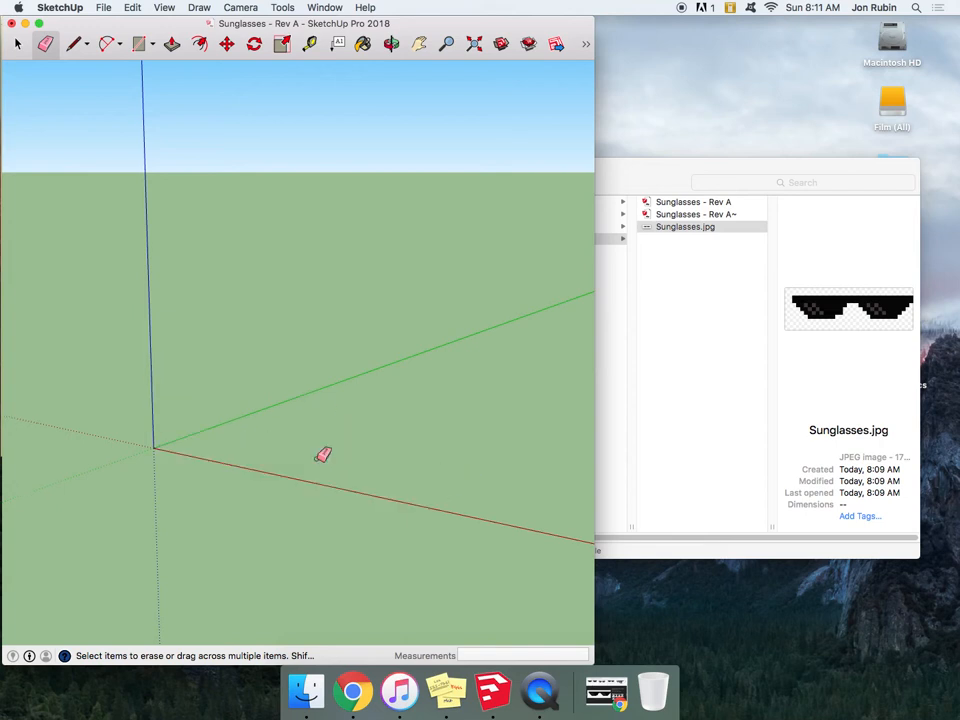
# Widen the SketchUp window to the full width of the screen
pyautogui.moveTo(597, 485); pyautogui.dragTo(957, 510)
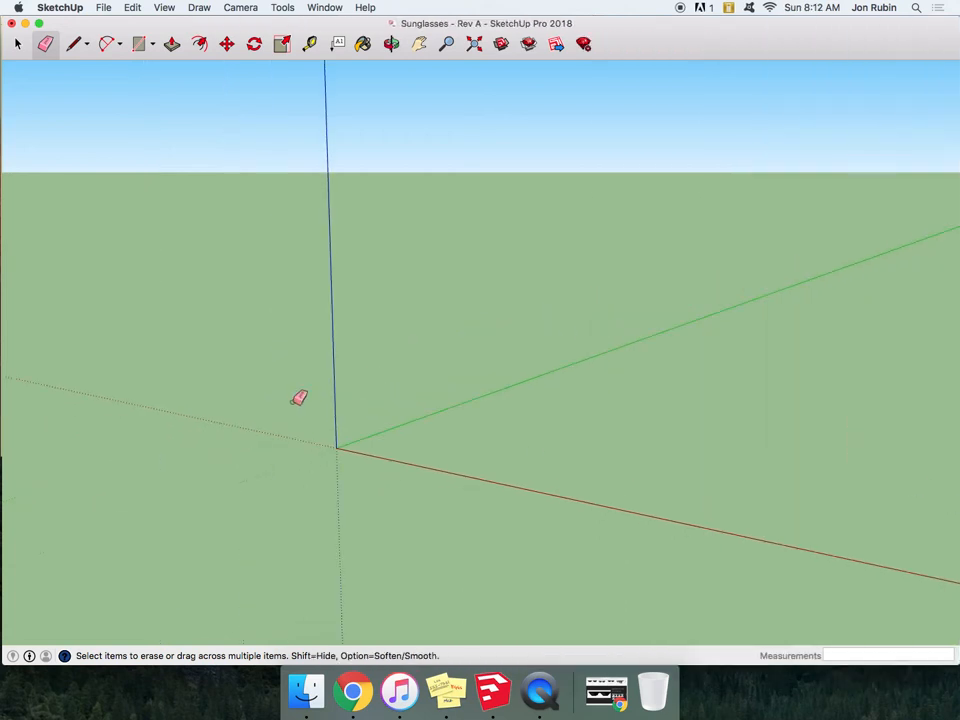
# Move the Finder window clear of the origin and insert Sunglasses.jpg into the SketchUp model again at the origin
pyautogui.press('super+Tab')
pyautogui.moveTo(507, 191); pyautogui.dragTo(543, 80)
pyautogui.press('super+Tab')
pyautogui.press('super+Tab')
pyautogui.moveTo(706, 120)
pyautogui.mouseDown()
pyautogui.moveTo(494, 482)
pyautogui.moveTo(390, 543)
pyautogui.moveTo(378, 520)
pyautogui.moveTo(366, 524)
pyautogui.mouseUp()
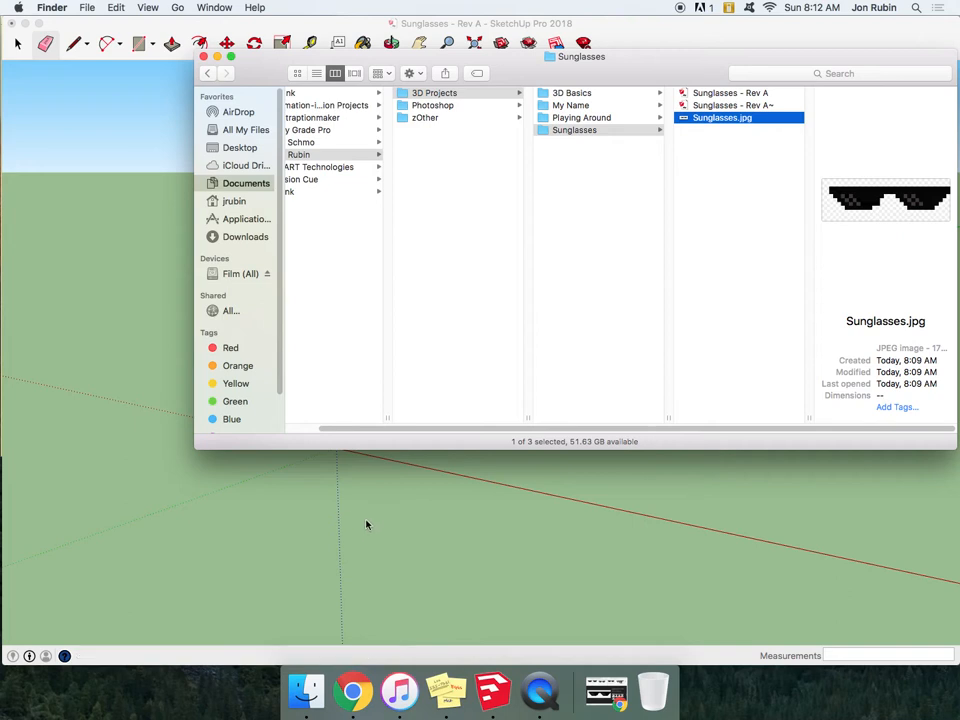
pyautogui.click(338, 450)
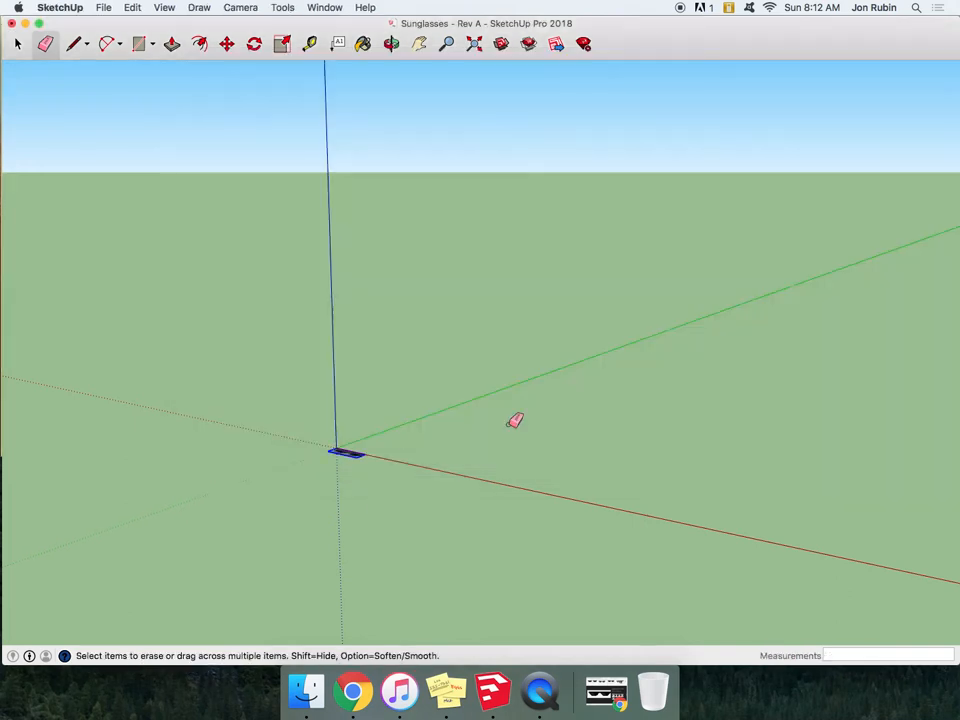
# Undo the second image placement, the erasures and the drawn lines, back to the first placed sunglasses image
pyautogui.press('super+z')
pyautogui.press('super+z')
pyautogui.press('super+z')
pyautogui.press('super+z')
pyautogui.press('super+z')
pyautogui.press('super+z')
pyautogui.press('super+z')
pyautogui.press('super+z')
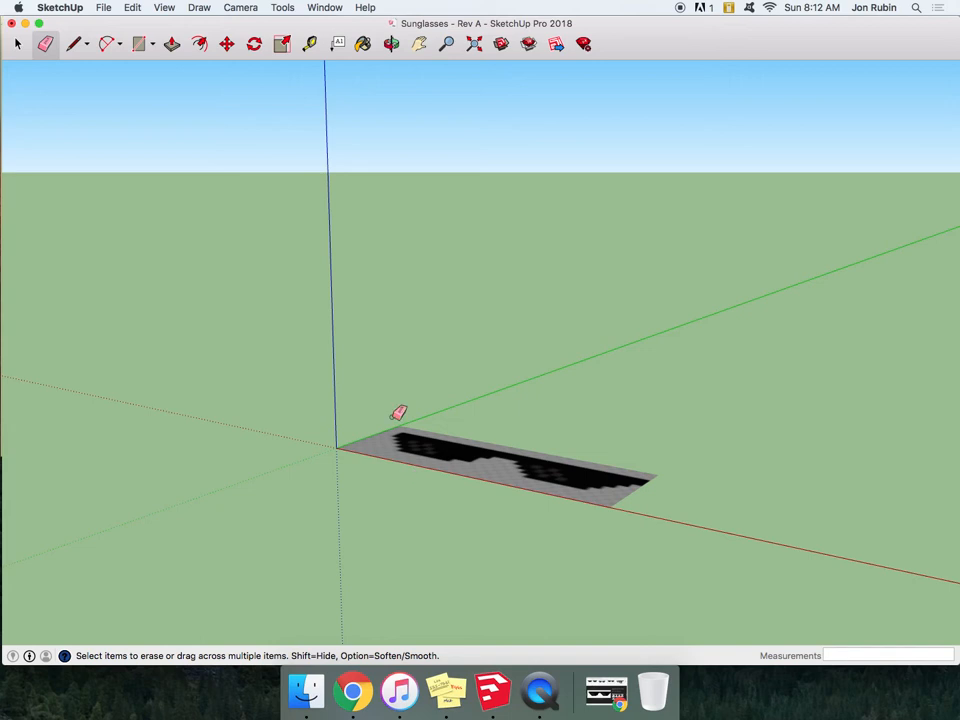
# Switch to Stickies and review the Pixel Sunglasses note, highlighting its title, Find an Image Online and Drag into SketchUp
pyautogui.click(450, 703)
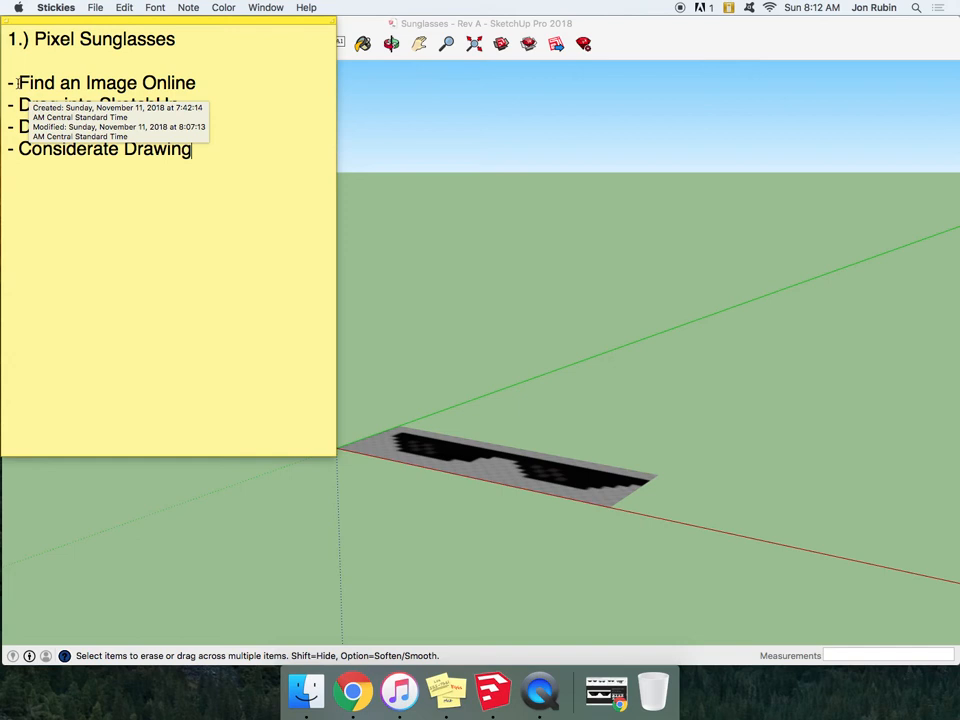
pyautogui.moveTo(19, 85); pyautogui.dragTo(205, 90)
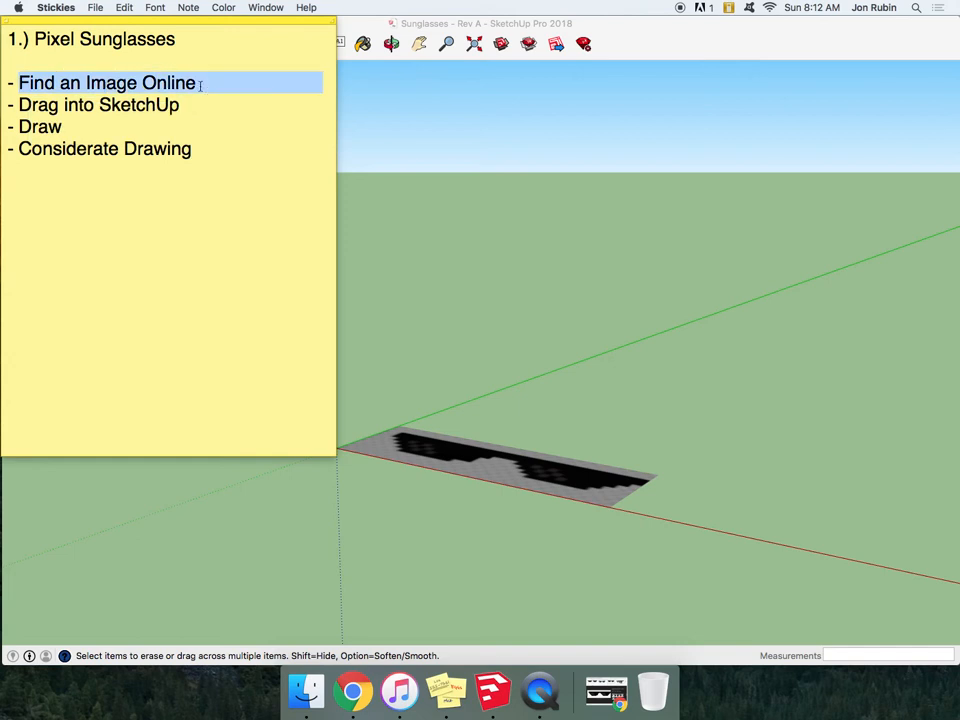
pyautogui.moveTo(34, 42); pyautogui.dragTo(207, 41)
pyautogui.click(197, 84)
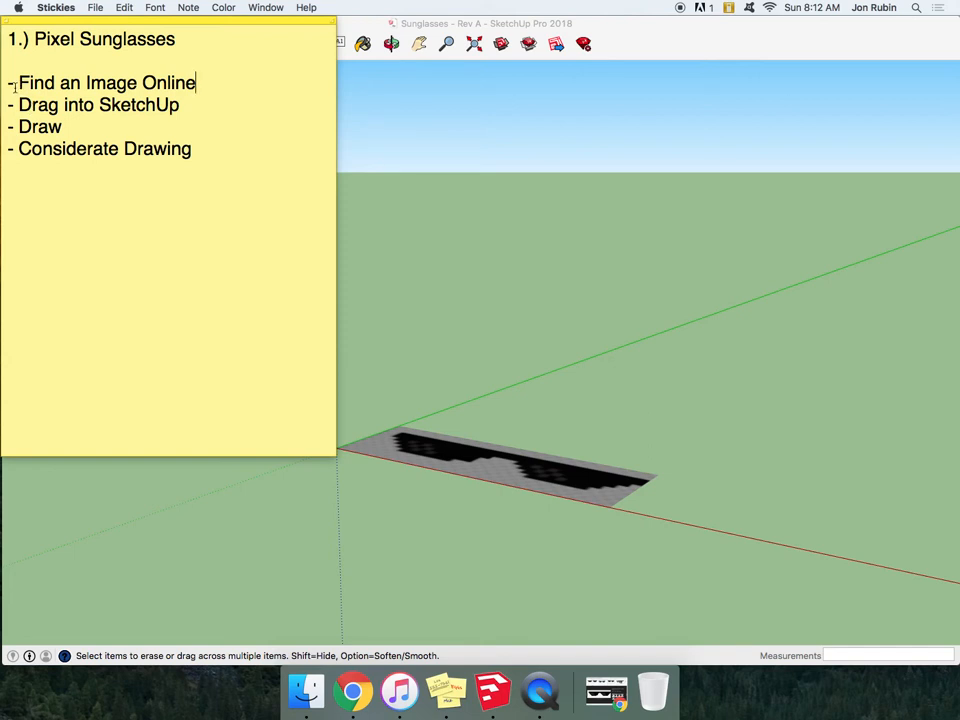
pyautogui.moveTo(20, 104)
pyautogui.mouseDown()
pyautogui.moveTo(204, 107)
pyautogui.moveTo(180, 105)
pyautogui.mouseUp()
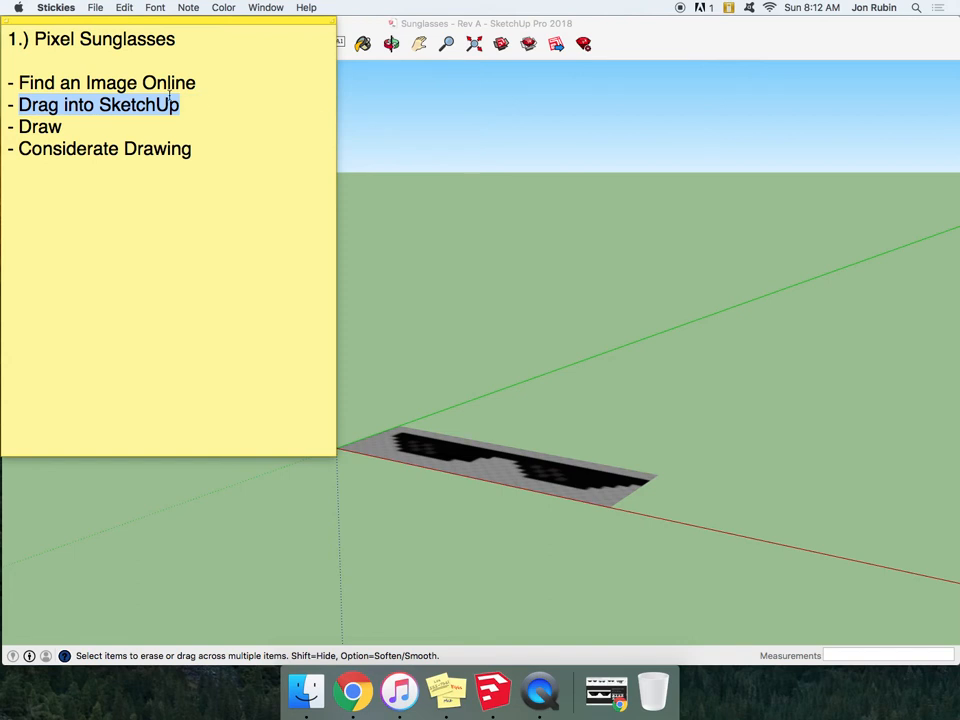
# Return to SketchUp and examine the placed sunglasses image from above, ready to trace its upper-left corner with the Line tool
pyautogui.click(500, 175)
pyautogui.click(393, 44)
pyautogui.moveTo(600, 240)
pyautogui.mouseDown()
pyautogui.moveTo(660, 300)
pyautogui.moveTo(677, 424)
pyautogui.moveTo(531, 317)
pyautogui.moveTo(532, 479)
pyautogui.mouseUp()
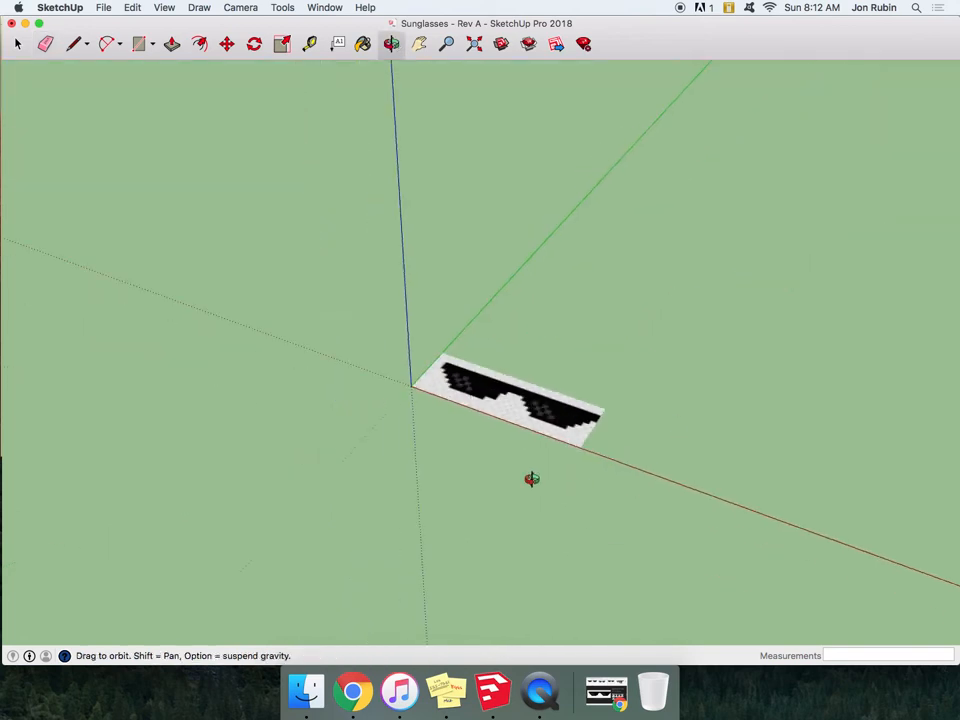
pyautogui.scroll(6, 525, 414)
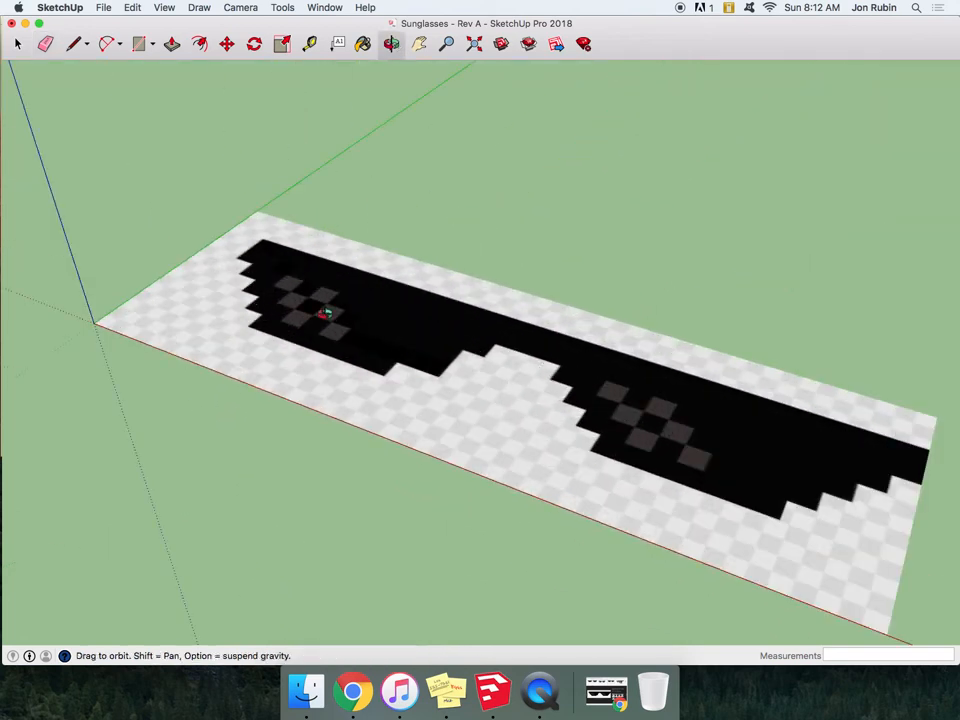
pyautogui.scroll(-7, 326, 313)
pyautogui.click(76, 44)
pyautogui.scroll(4, 302, 284)
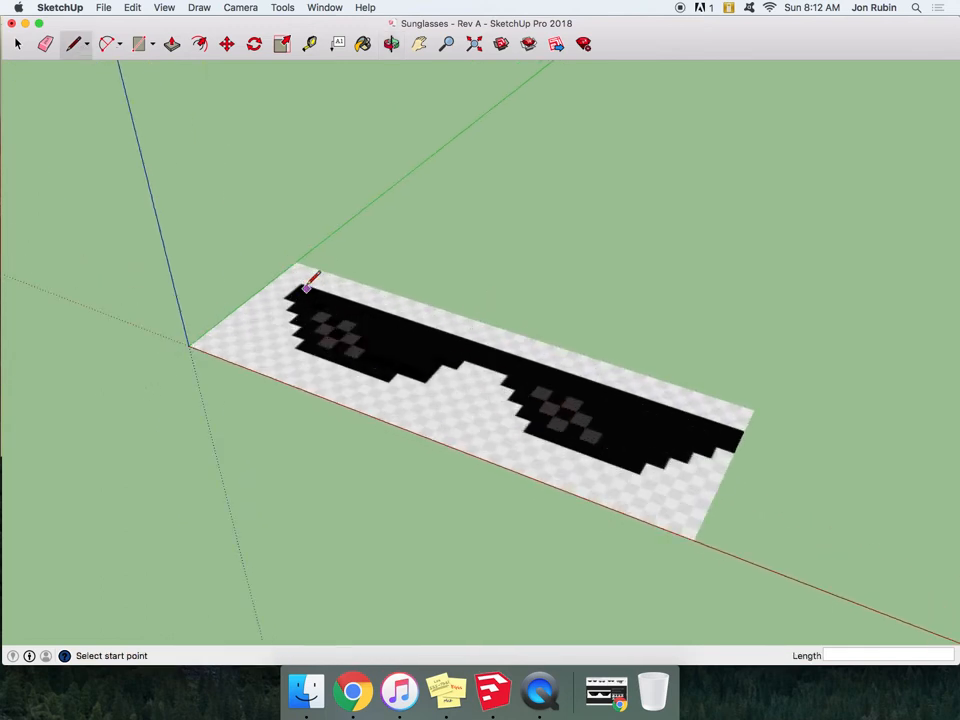
pyautogui.scroll(-5, 303, 284)
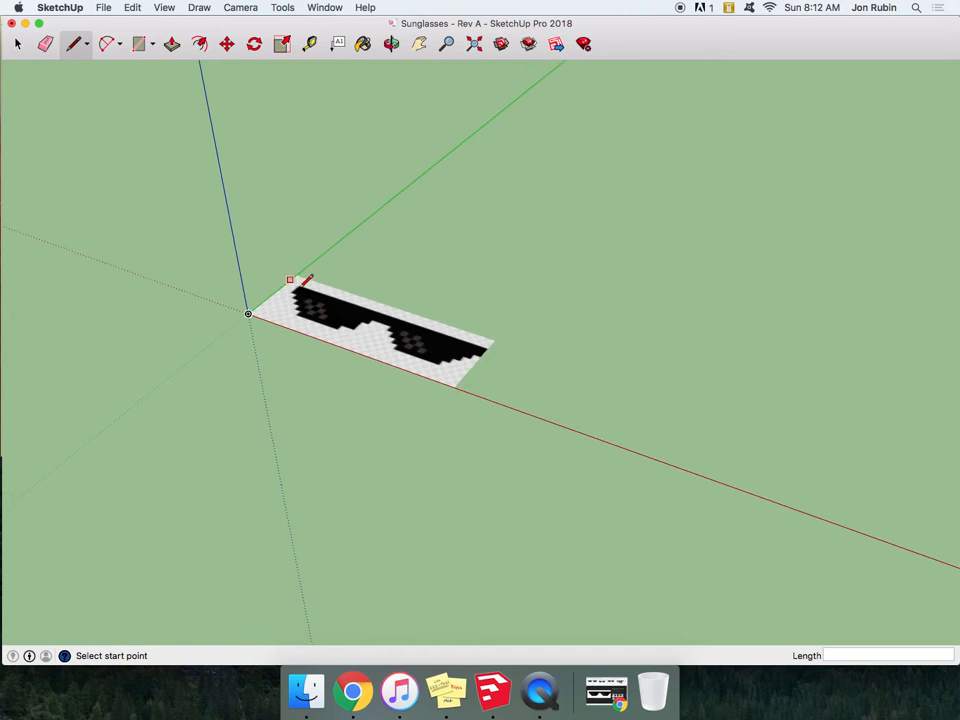
pyautogui.click(293, 279)
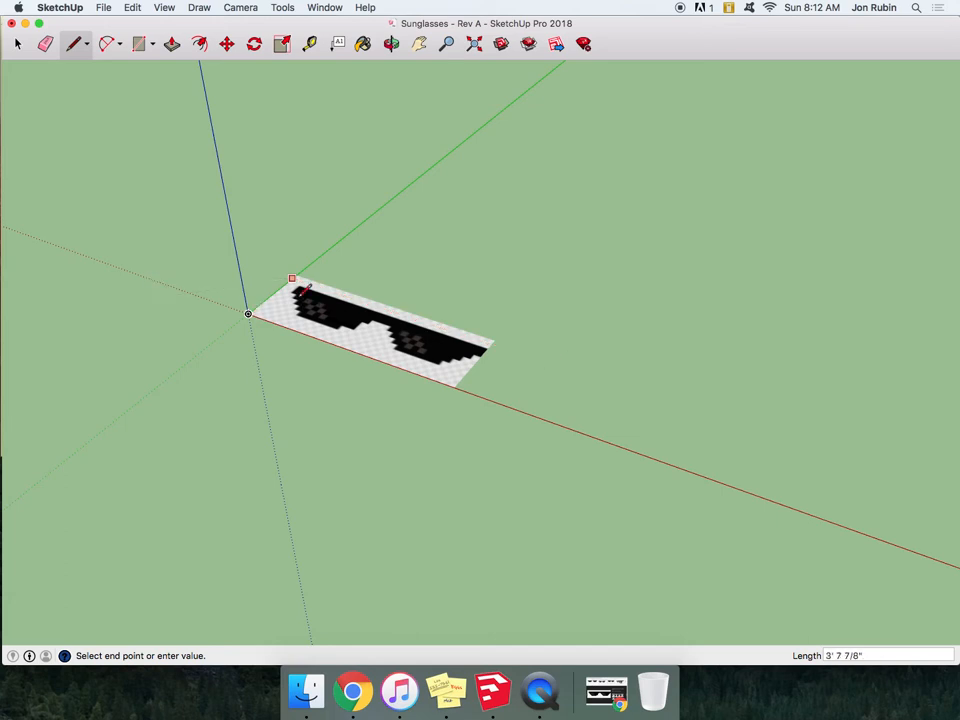
pyautogui.press('Escape')
pyautogui.scroll(5, 295, 278)
pyautogui.scroll(8, 305, 284)
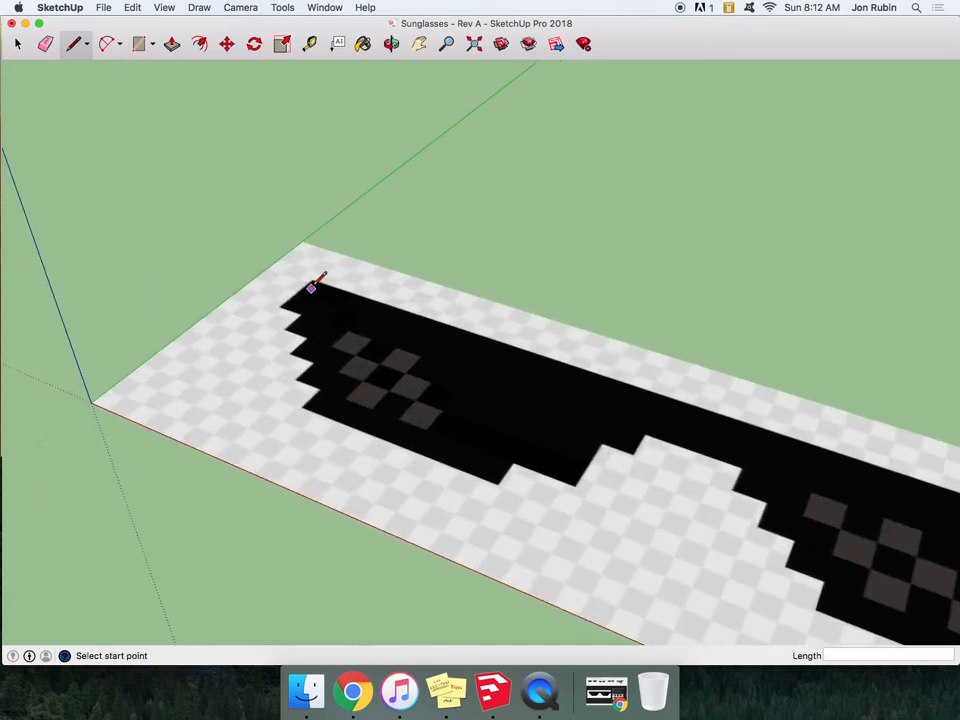
pyautogui.scroll(6, 309, 272)
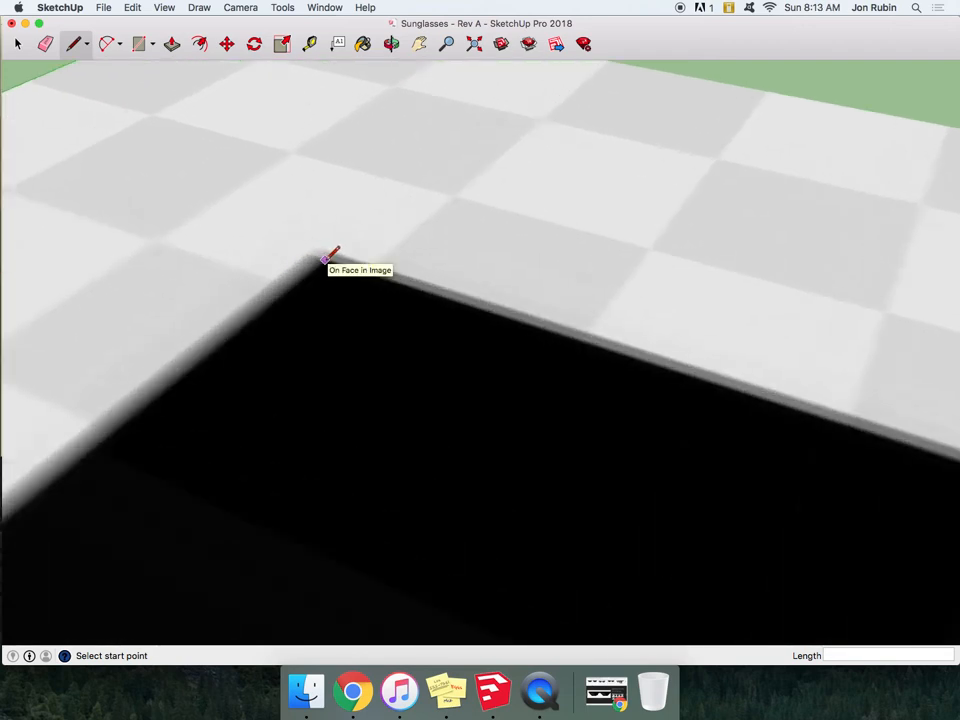
pyautogui.click(326, 258)
pyautogui.scroll(-5, 266, 191)
pyautogui.press('Escape')
pyautogui.click(291, 174)
pyautogui.scroll(-5, 307, 182)
pyautogui.press('Escape')
# Draw a test line on the ground just beyond the image's upper edge
pyautogui.click(311, 101)
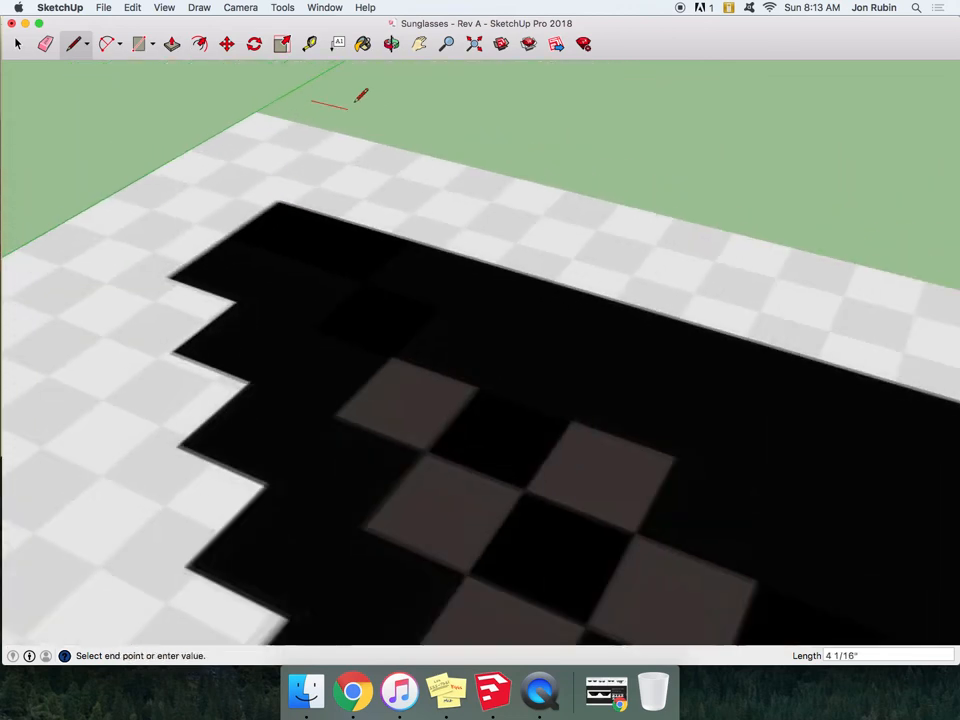
pyautogui.click(562, 160)
pyautogui.press('Escape')
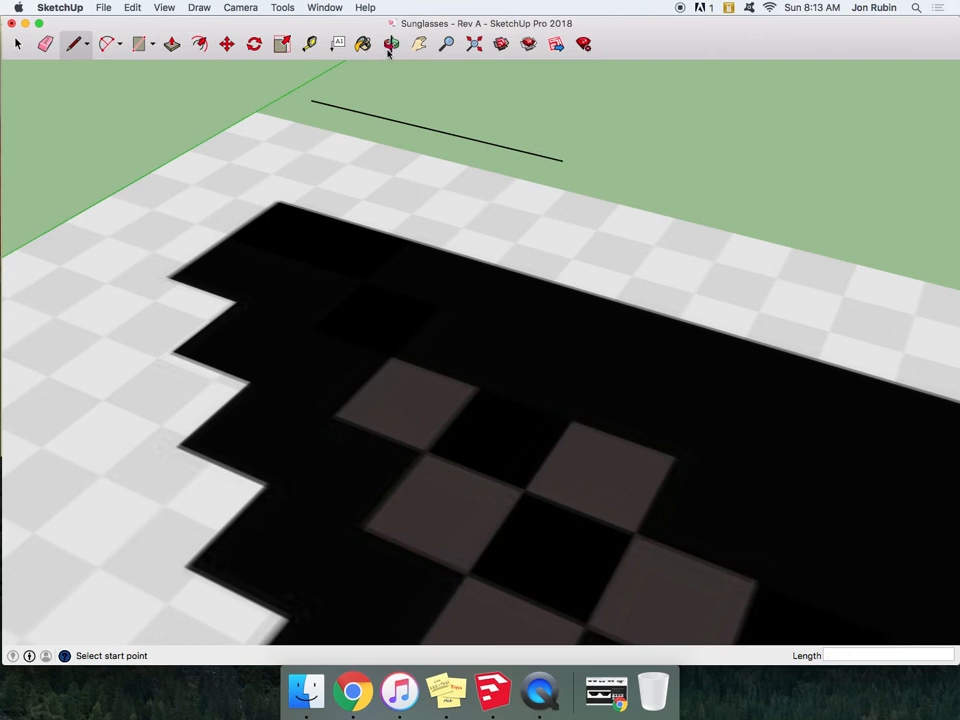
# Try tracing the glasses' top edge from its upper-left corner with a line about 3' 10 1/2" long
pyautogui.click(389, 47)
pyautogui.moveTo(493, 272); pyautogui.dragTo(438, 261)
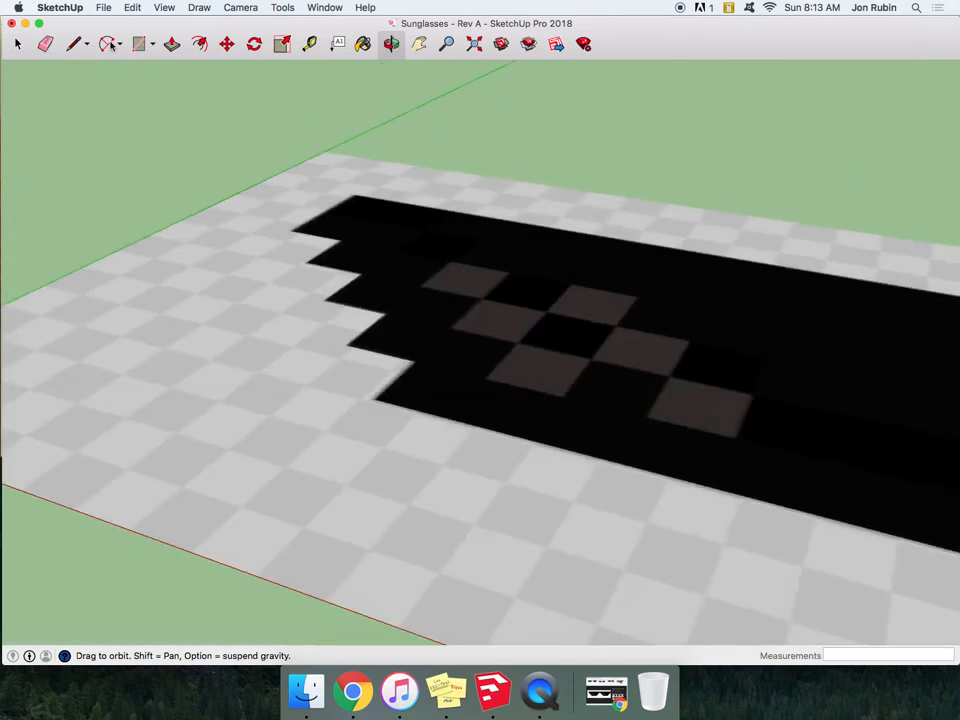
pyautogui.click(78, 46)
pyautogui.click(355, 192)
pyautogui.scroll(3, 658, 250)
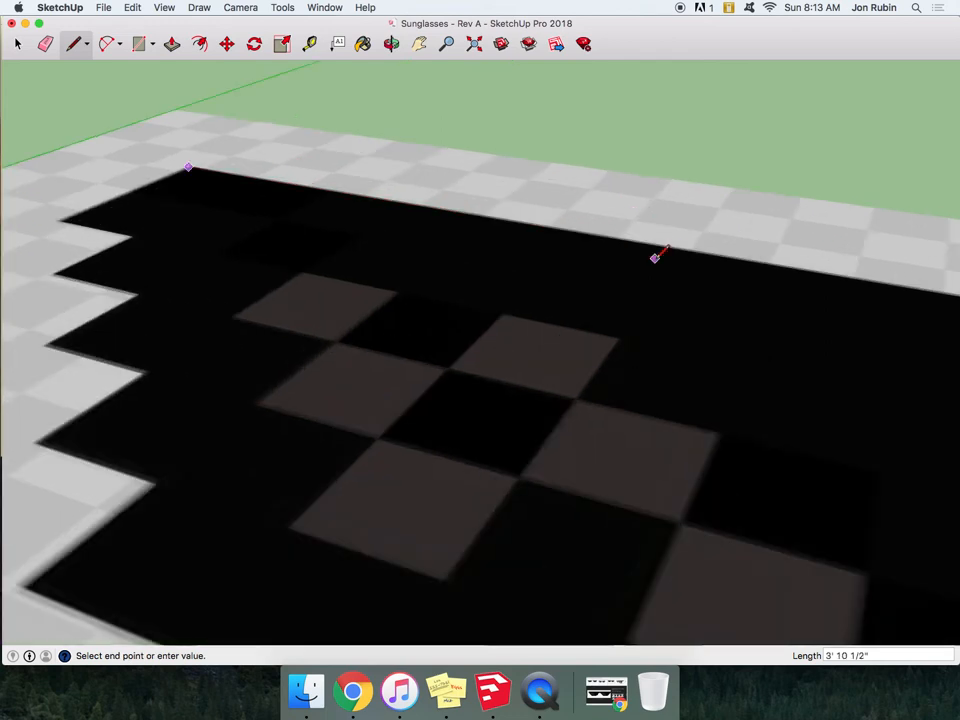
pyautogui.click(656, 259)
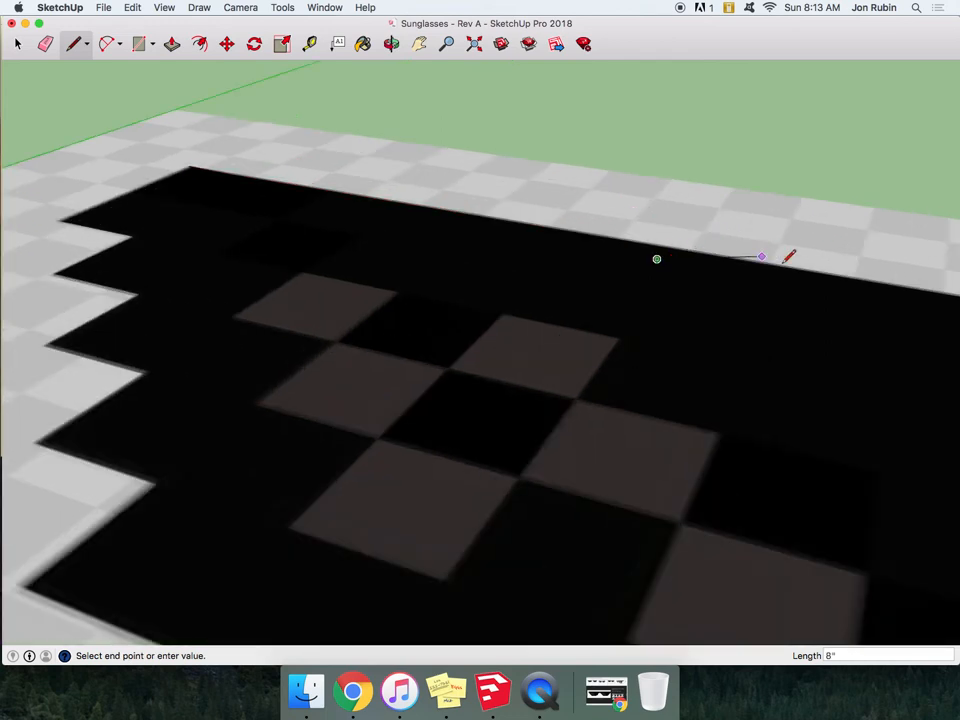
pyautogui.scroll(3, 776, 259)
pyautogui.scroll(2, 253, 272)
pyautogui.scroll(-3, 253, 272)
pyautogui.press('Escape')
# Trace the glasses' full top edge with a line about 20' 7 3/16" long, from its upper-left corner to the image's right edge
pyautogui.scroll(2, 108, 181)
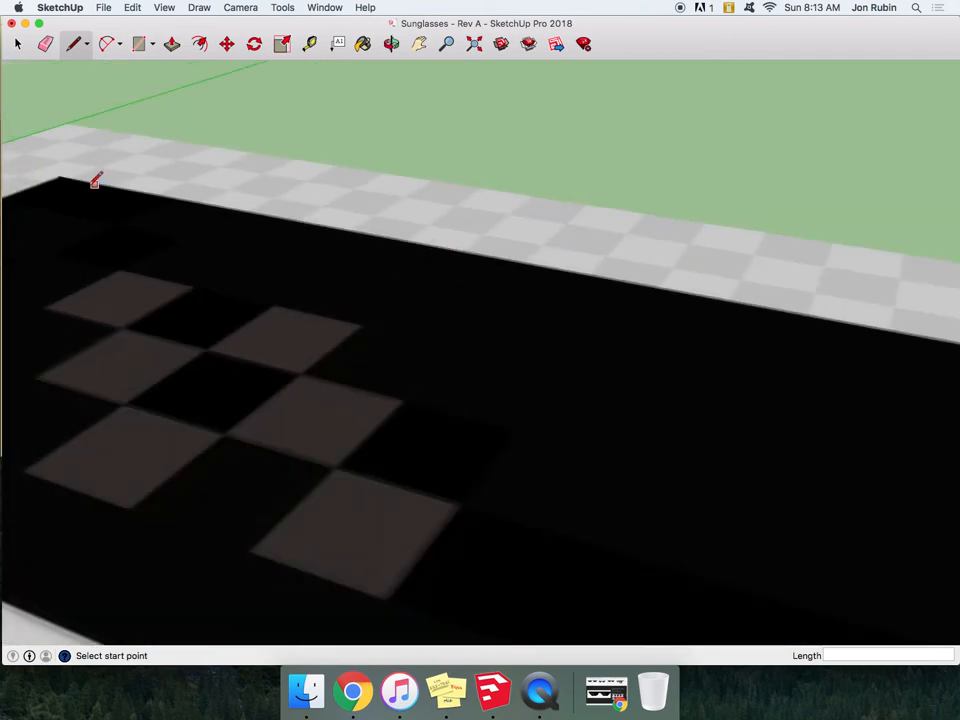
pyautogui.scroll(3, 60, 178)
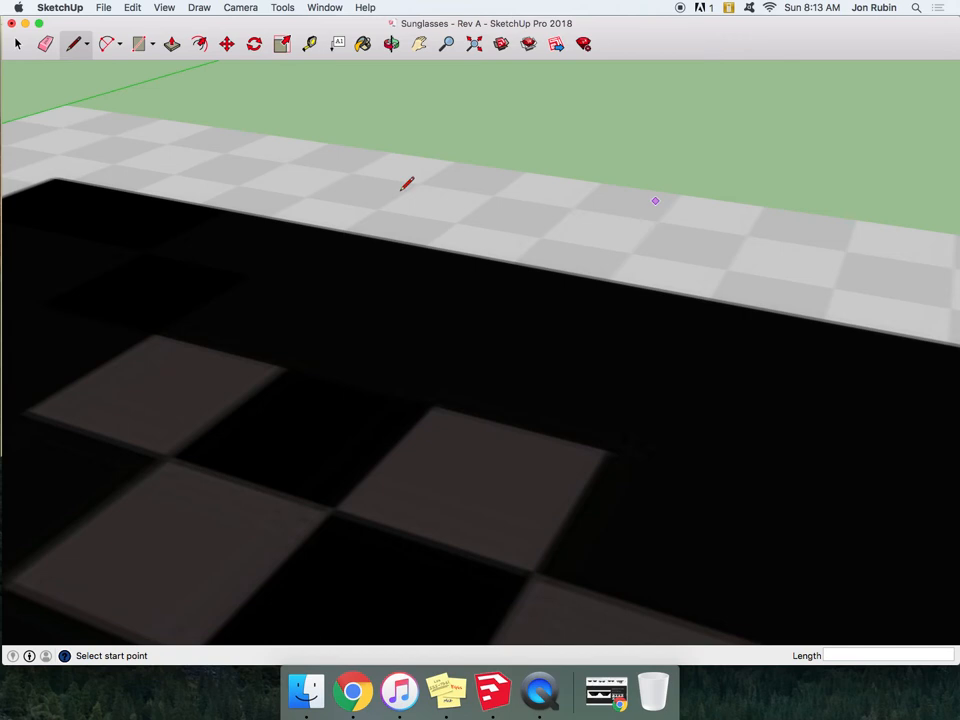
pyautogui.scroll(4, 58, 174)
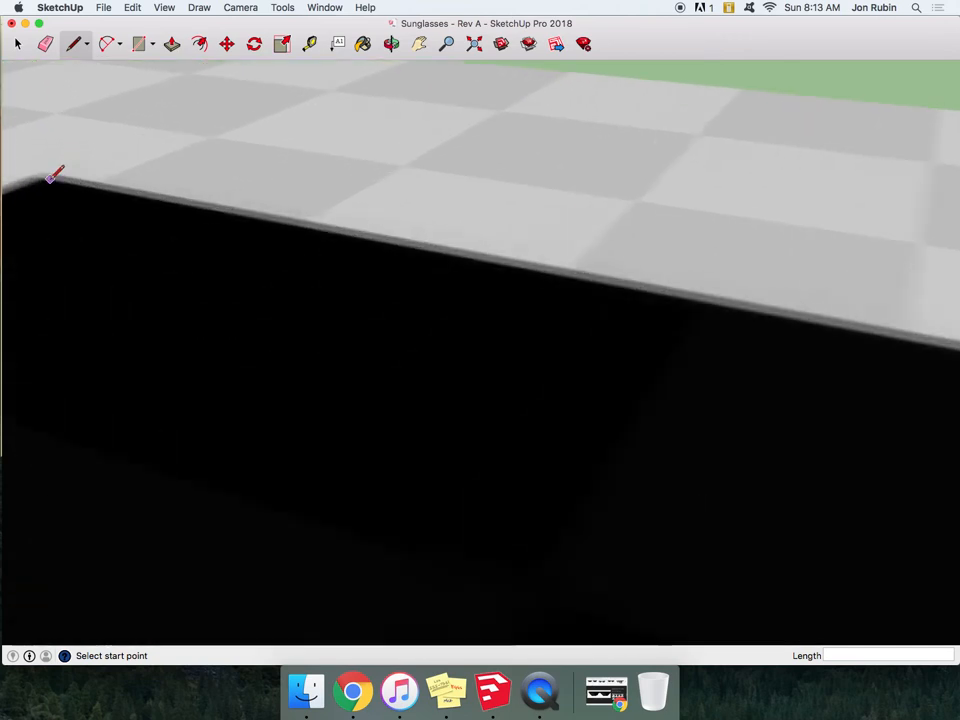
pyautogui.click(45, 180)
pyautogui.scroll(-5, 75, 165)
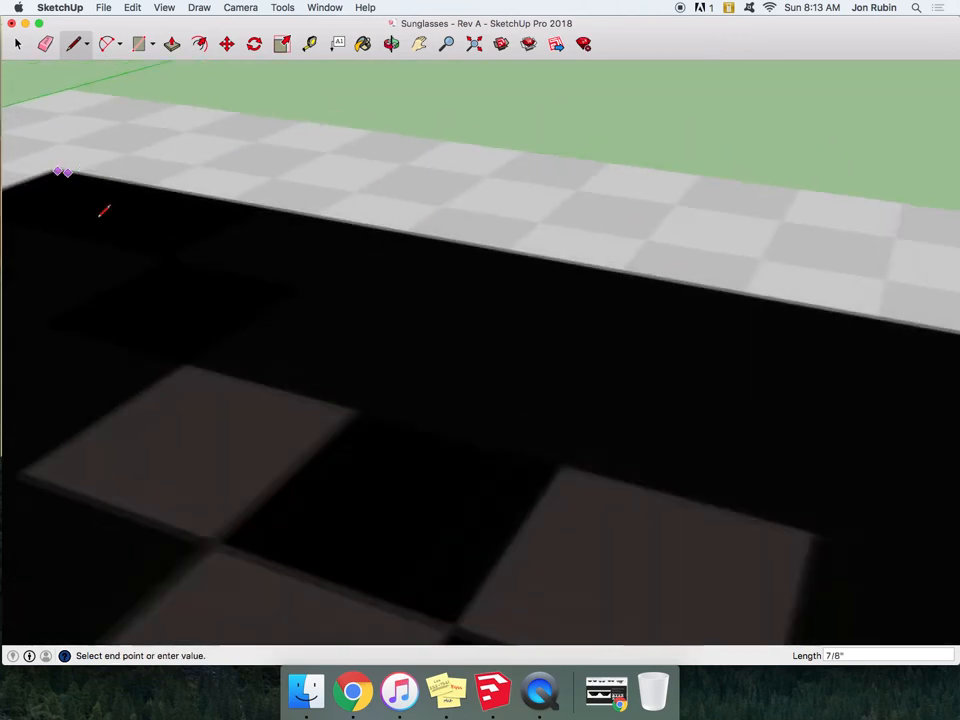
pyautogui.scroll(-5, 120, 222)
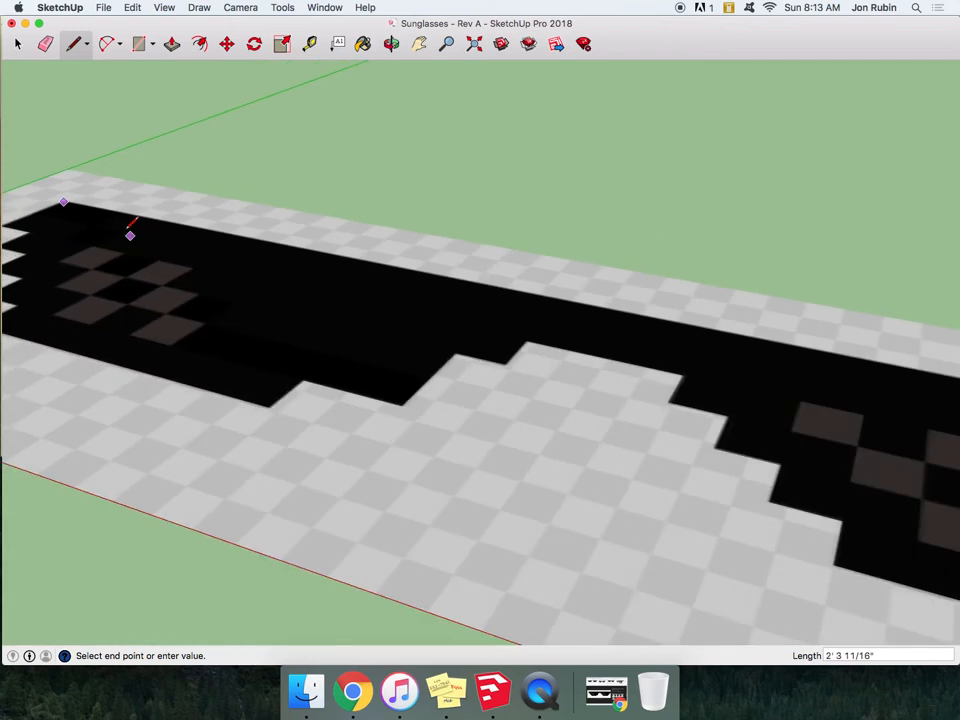
pyautogui.scroll(-6, 180, 338)
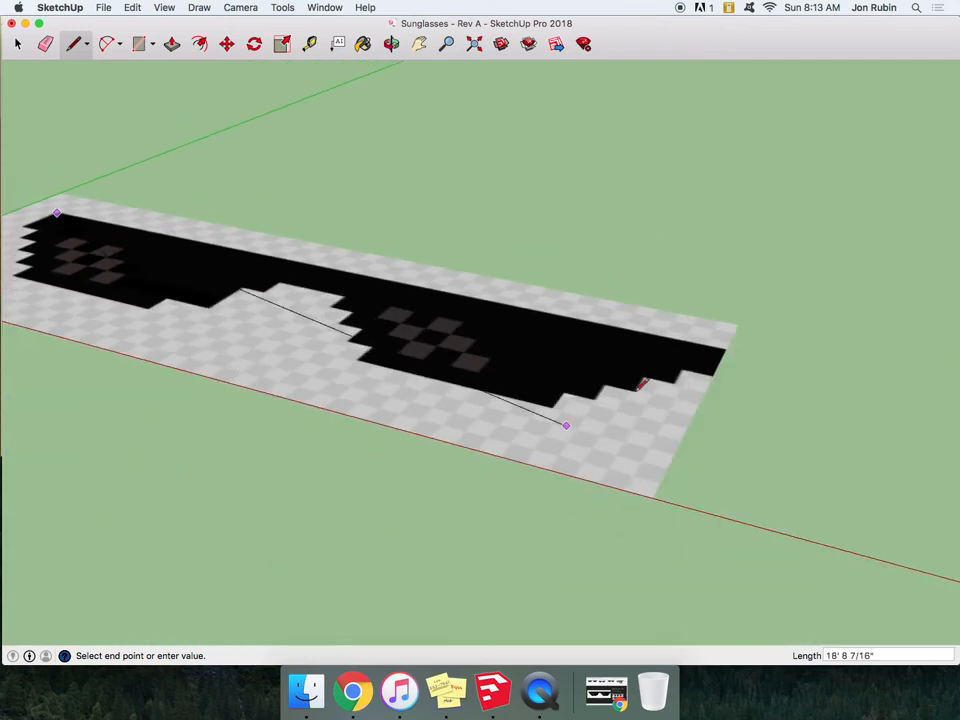
pyautogui.scroll(6, 727, 349)
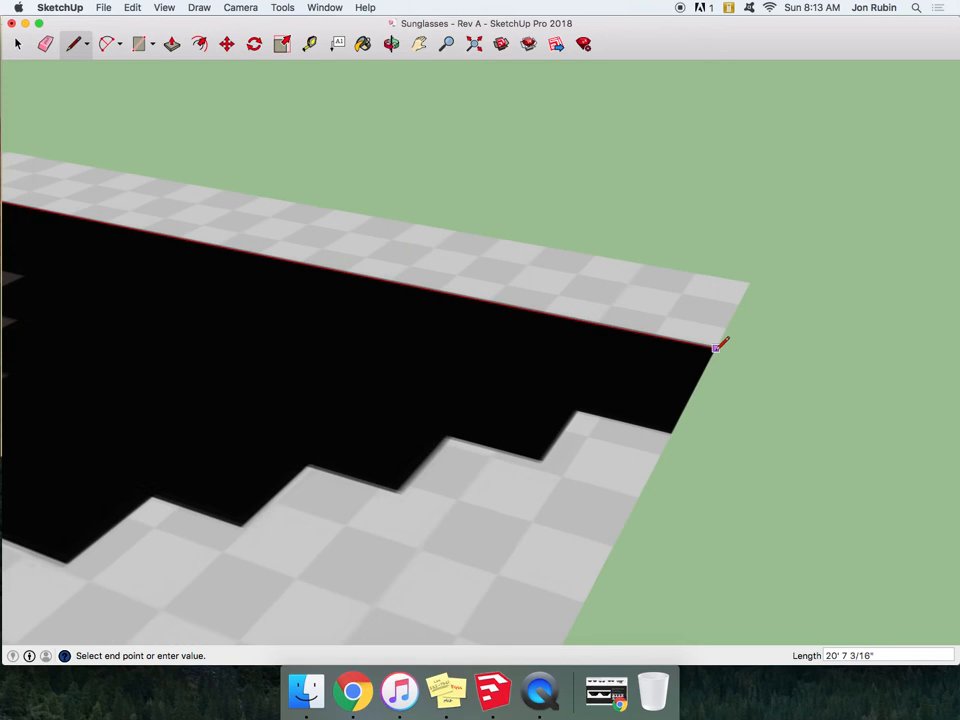
pyautogui.click(716, 347)
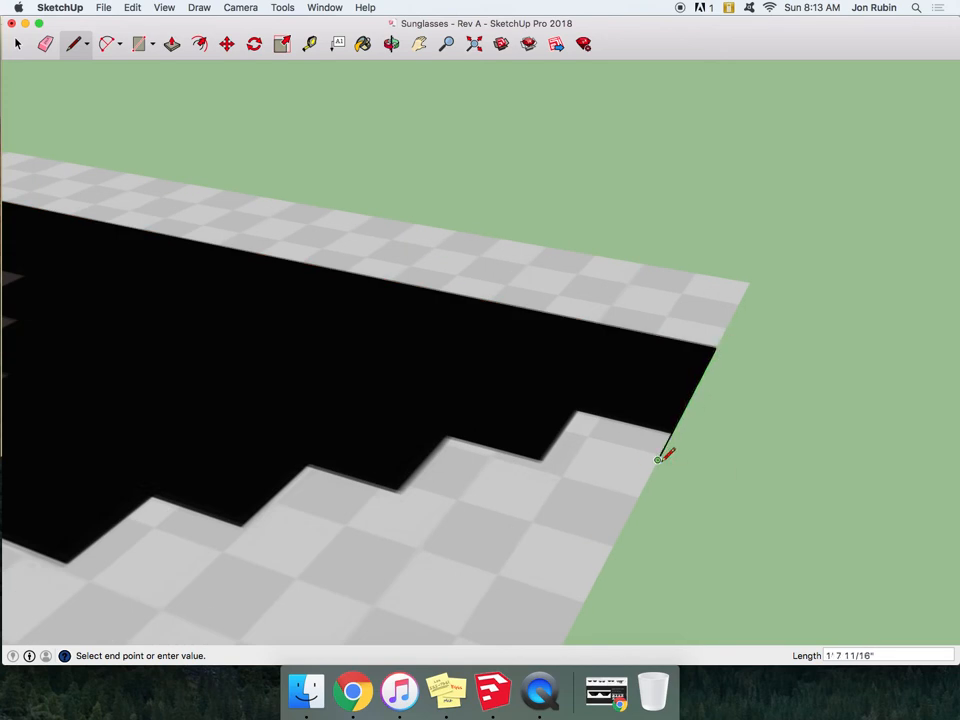
# Trace the glasses' right end about 1' 3 3/4" down, then the first stair step's 8 1/16" edge and its short side
pyautogui.press('Escape')
pyautogui.scroll(2, 714, 340)
pyautogui.click(720, 335)
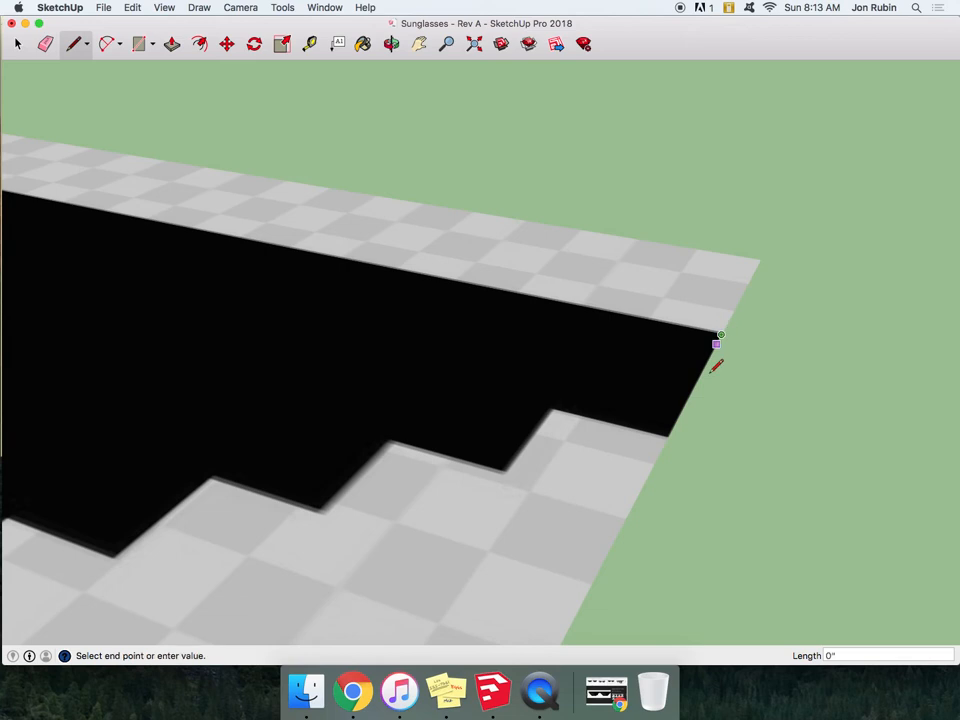
pyautogui.scroll(3, 669, 432)
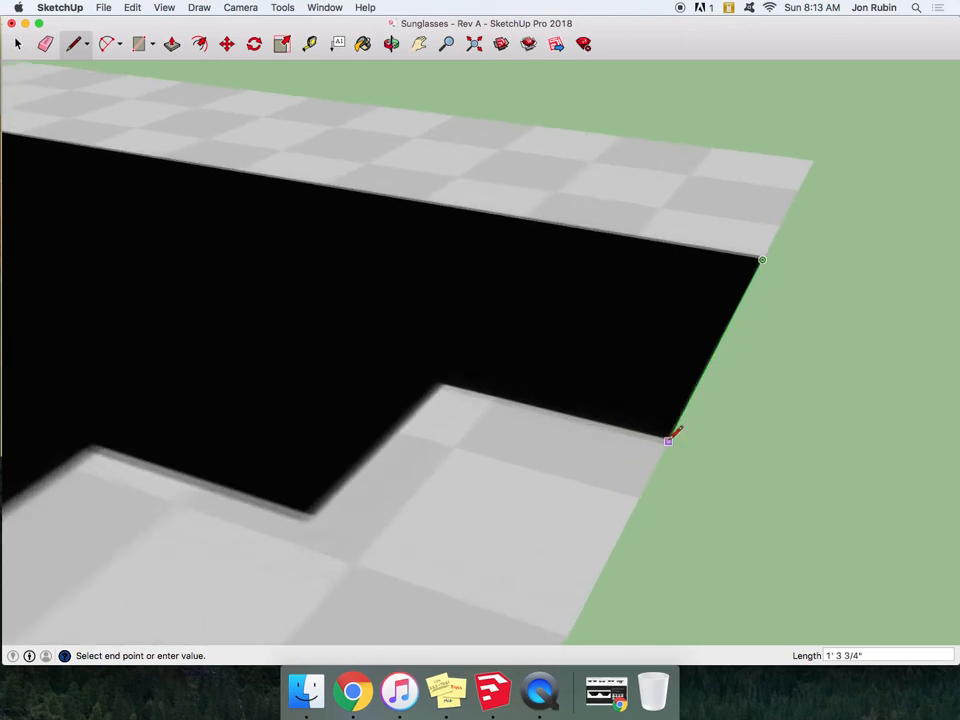
pyautogui.click(669, 438)
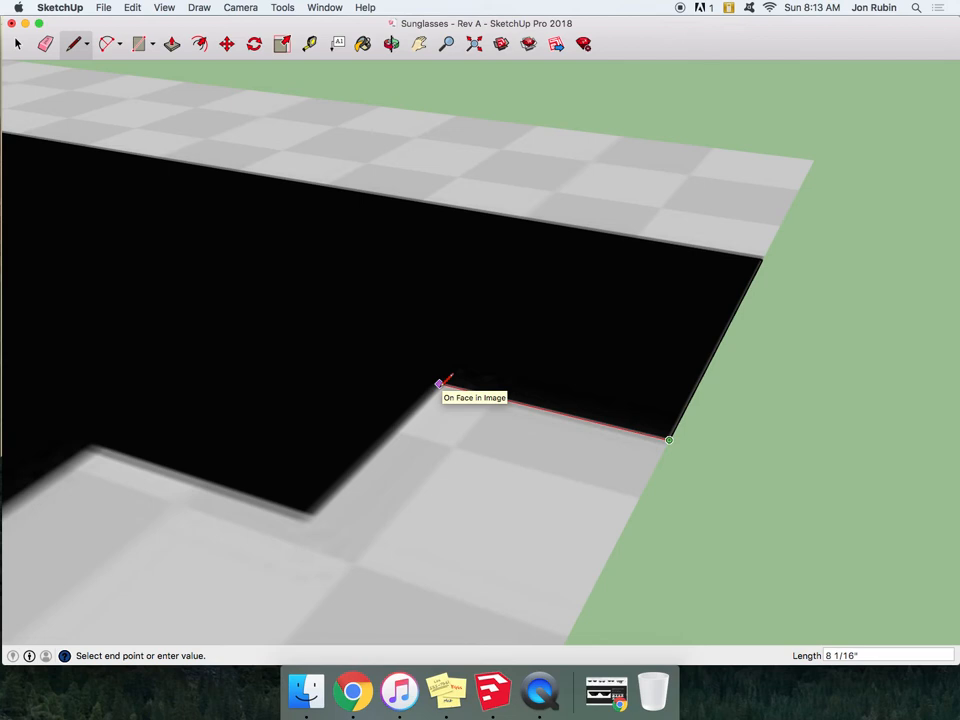
pyautogui.click(438, 384)
pyautogui.click(310, 511)
# Trace the second stair step with an edge about 8 1/16" long and its short side down to the next corner
pyautogui.scroll(-5, 690, 400)
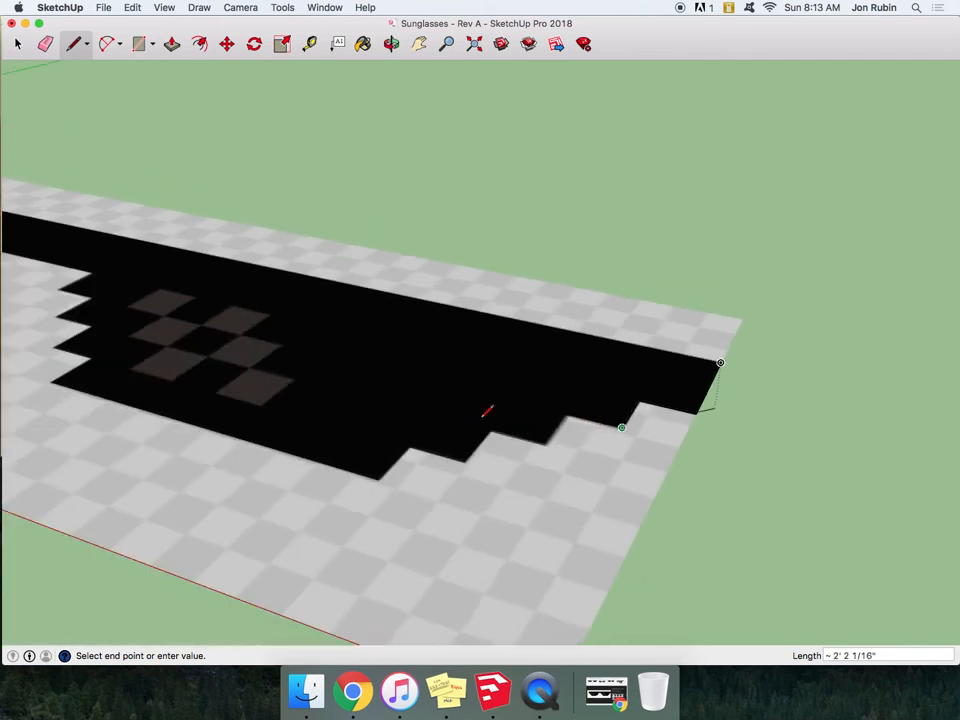
pyautogui.scroll(3, 565, 411)
pyautogui.scroll(2, 561, 413)
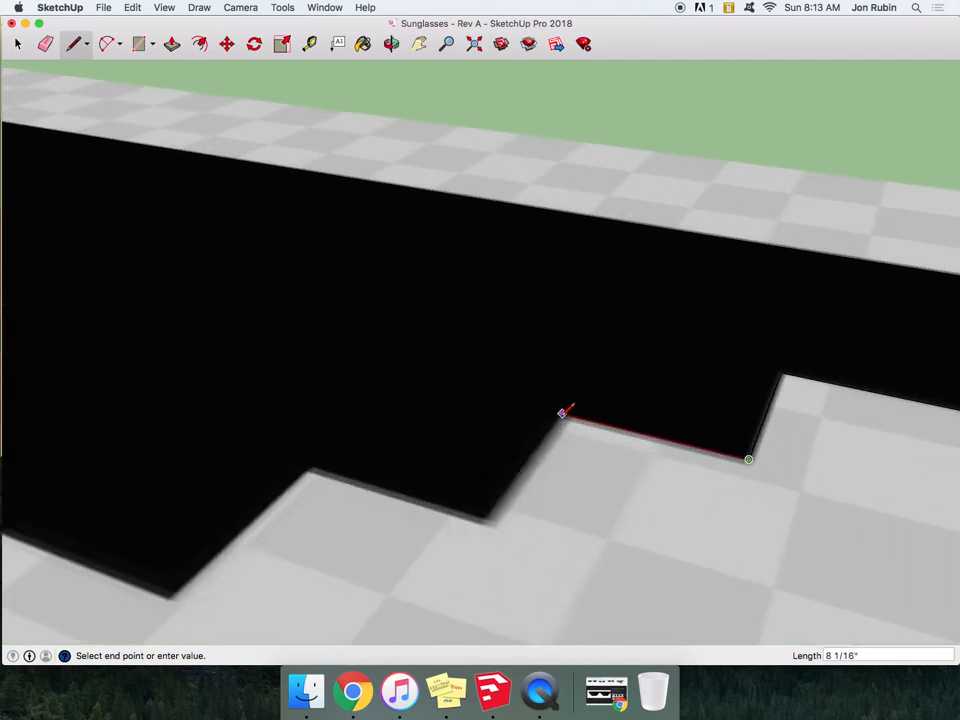
pyautogui.click(561, 413)
pyautogui.click(485, 517)
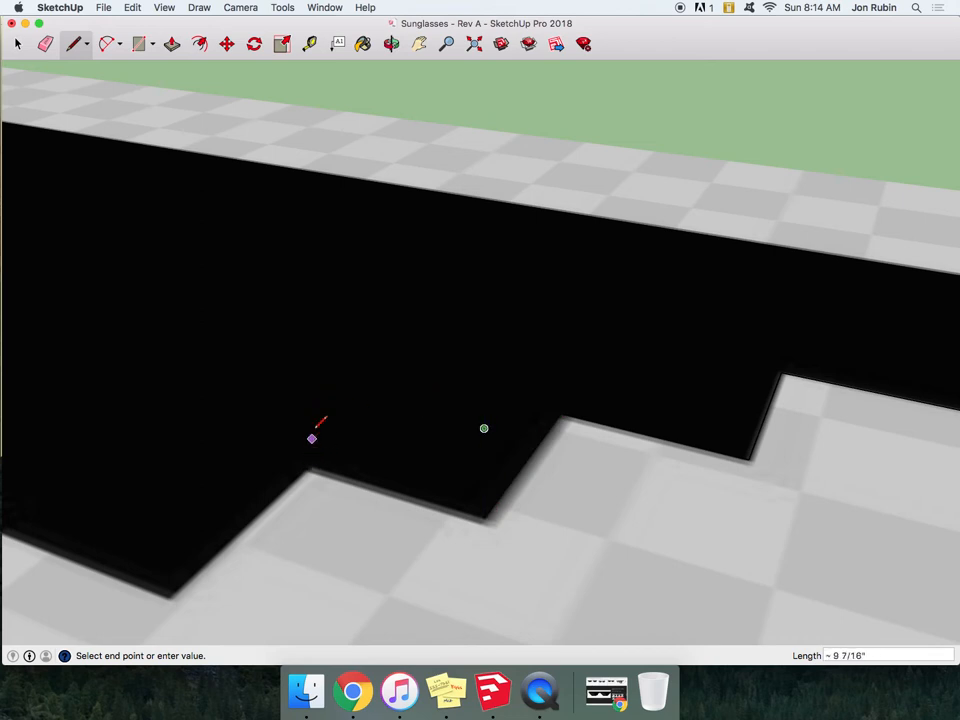
# Draw lines rising off the image plane at the third stair step and delete the image to expose them
pyautogui.click(313, 386)
pyautogui.click(321, 467)
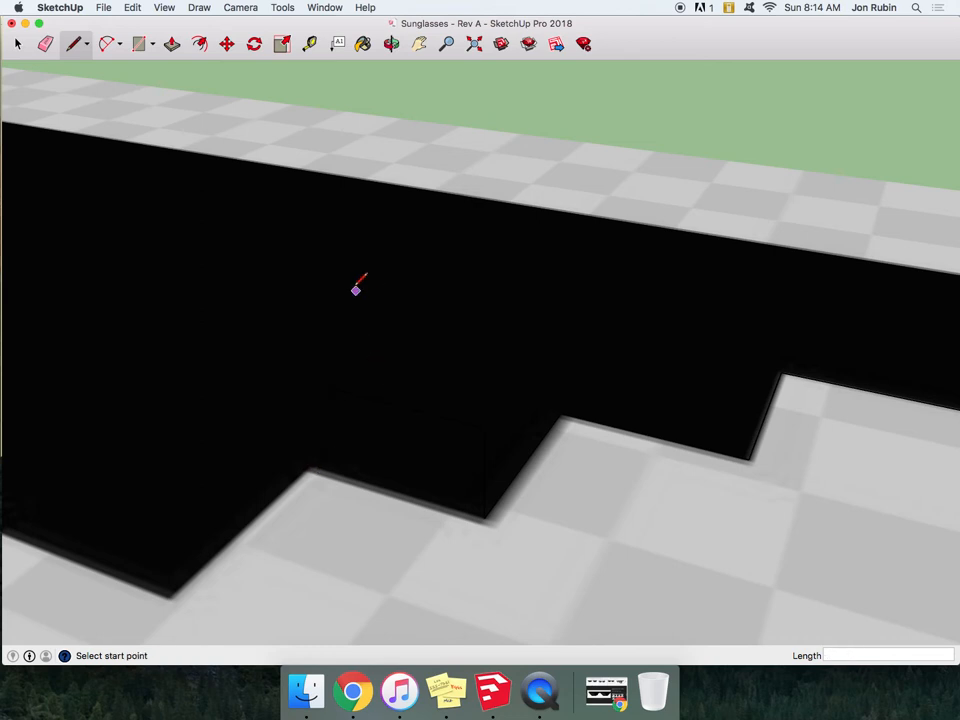
pyautogui.click(17, 43)
pyautogui.click(103, 184)
pyautogui.press('Delete')
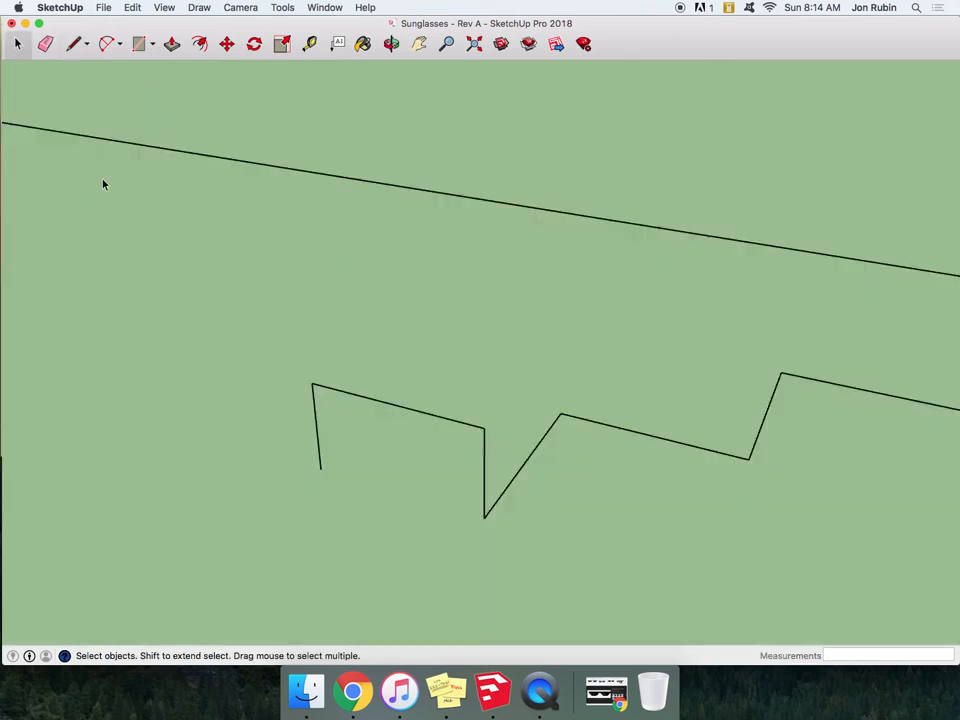
# Inspect the raised lines from the side, and undo them together with the image deletion
pyautogui.click(392, 44)
pyautogui.moveTo(396, 463); pyautogui.dragTo(445, 246)
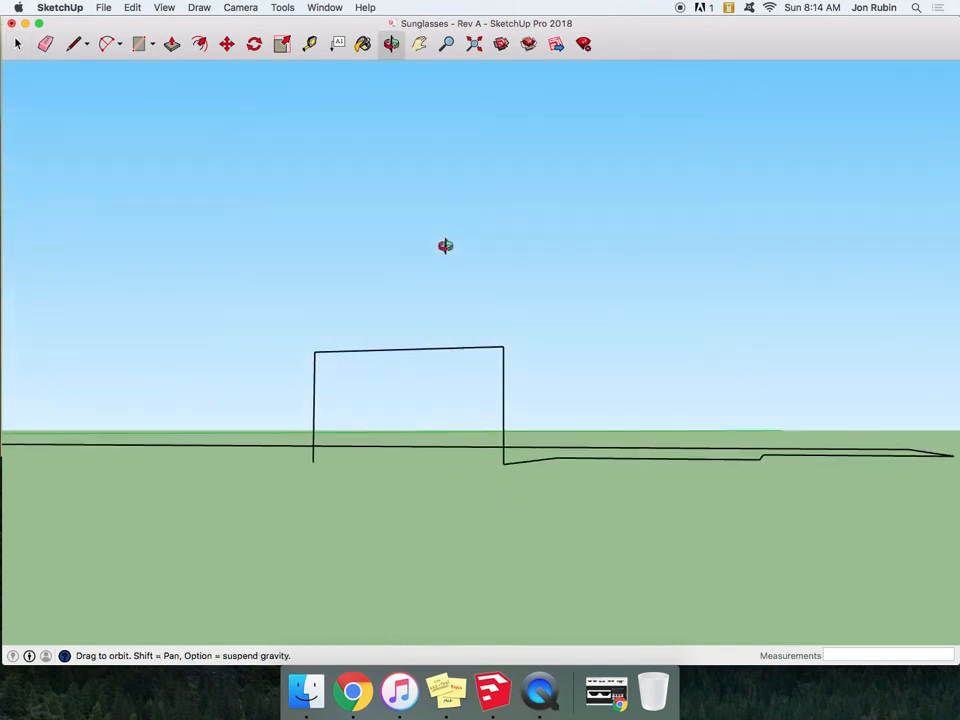
pyautogui.moveTo(453, 274); pyautogui.dragTo(418, 407)
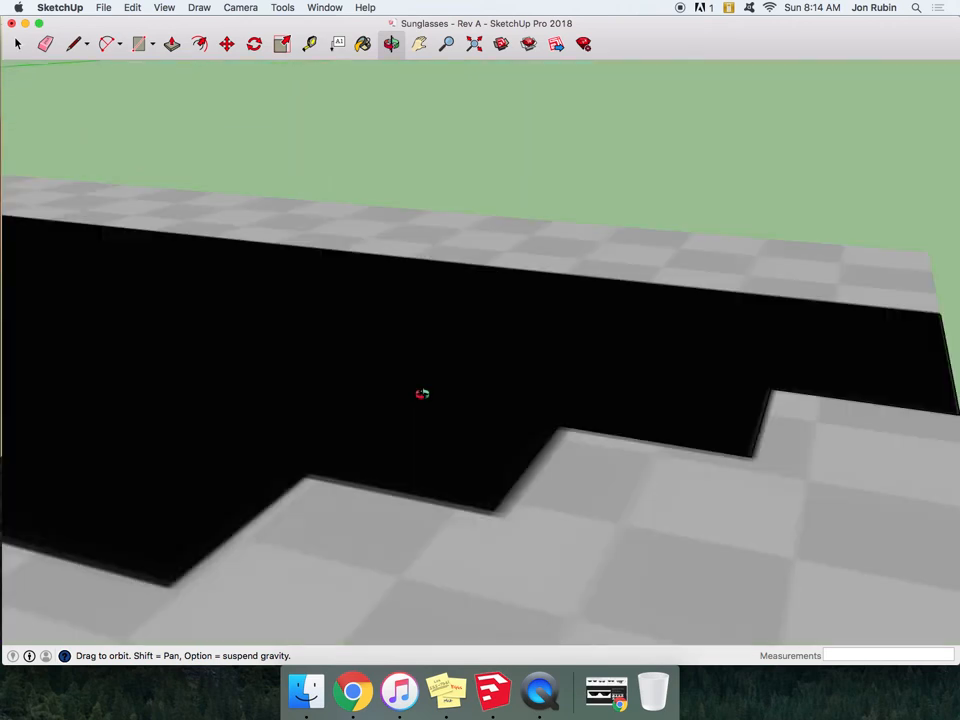
pyautogui.press('super+z')
# Delete the sunglasses image again to check the remaining traced lines, and undo the deletion
pyautogui.click(17, 43)
pyautogui.click(248, 325)
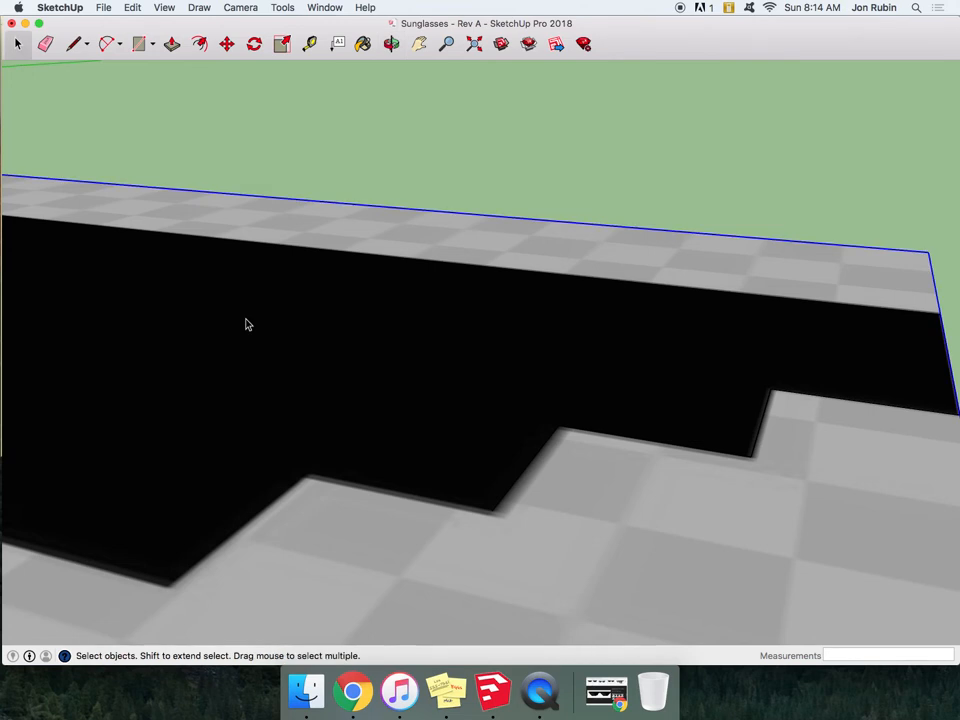
pyautogui.press('Delete')
pyautogui.scroll(-5, 267, 325)
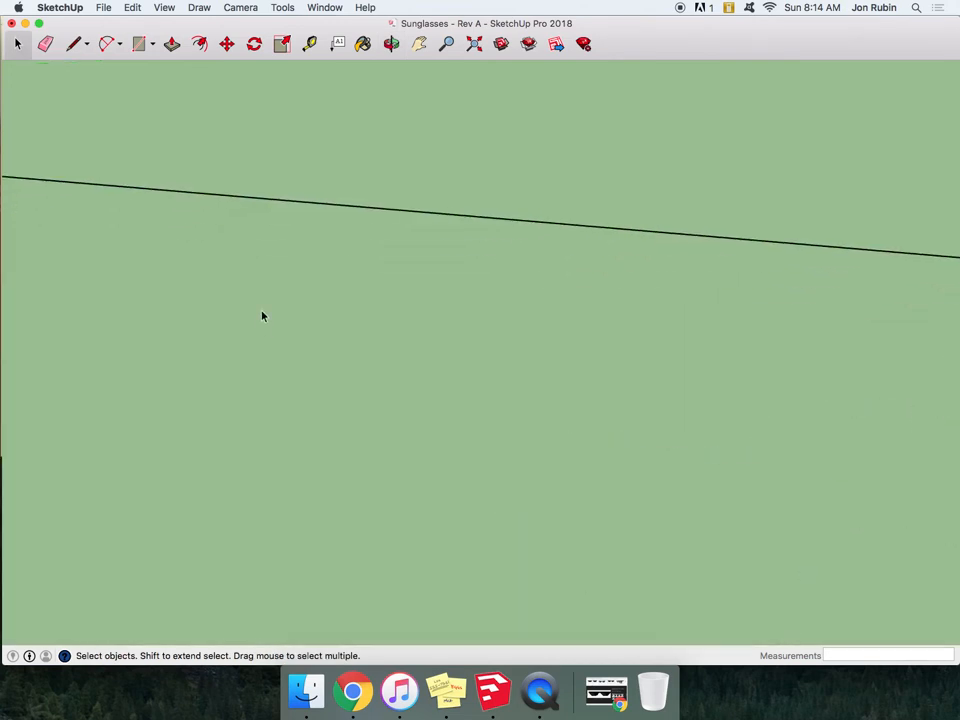
pyautogui.press('super+z')
# Trace the third stair step's edge flat on the image, about 8 1/8" long, from the last traced corner
pyautogui.click(80, 46)
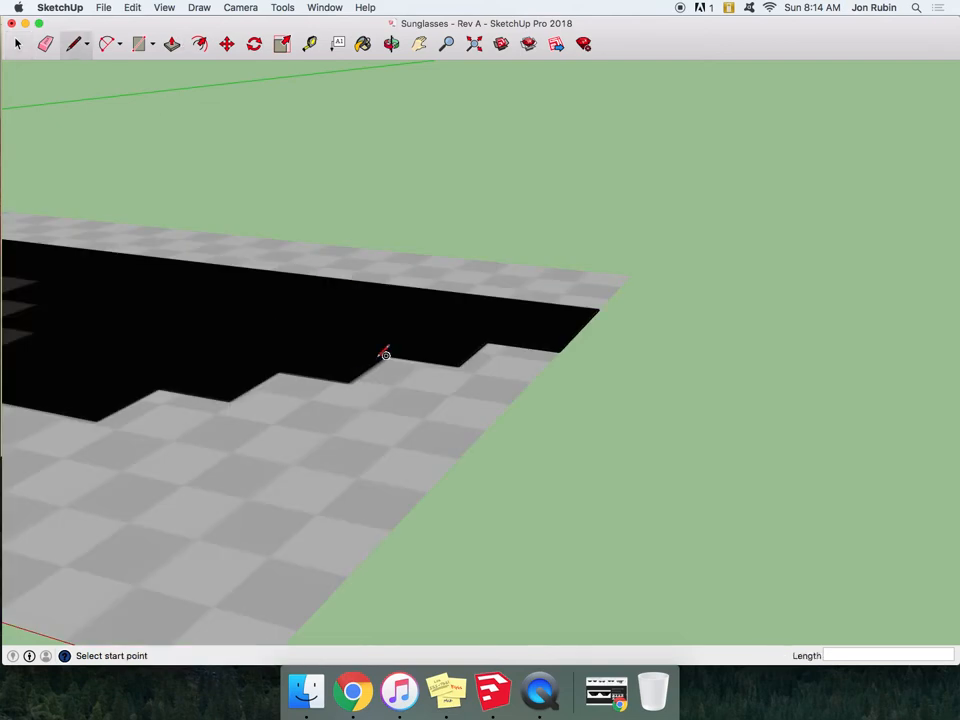
pyautogui.click(279, 372)
pyautogui.scroll(2, 388, 388)
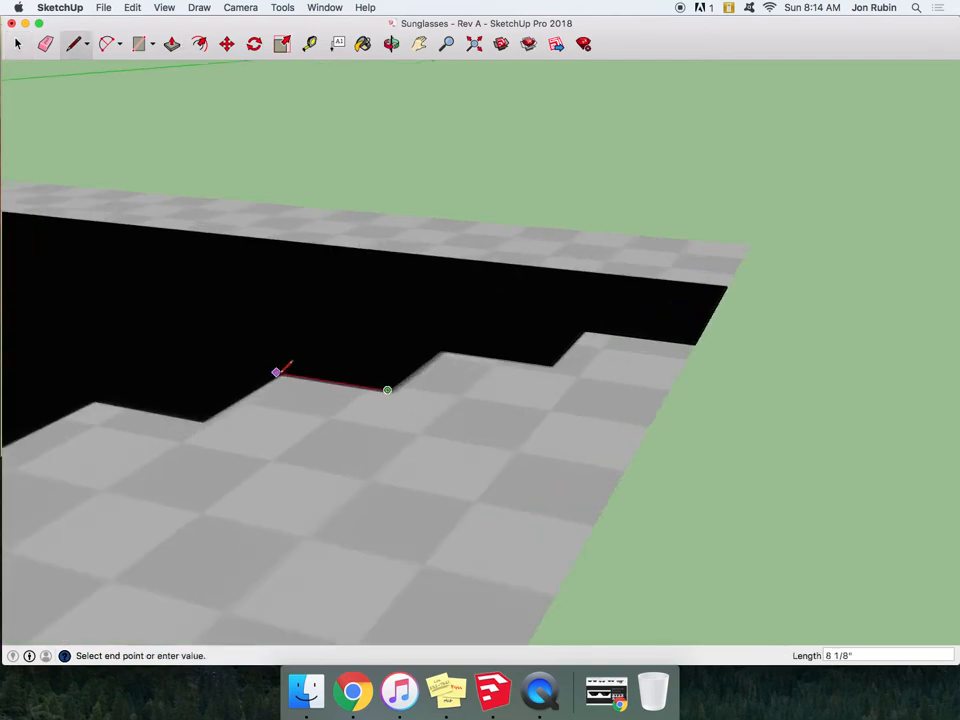
pyautogui.scroll(2, 446, 399)
pyautogui.scroll(2, 280, 372)
pyautogui.click(284, 371)
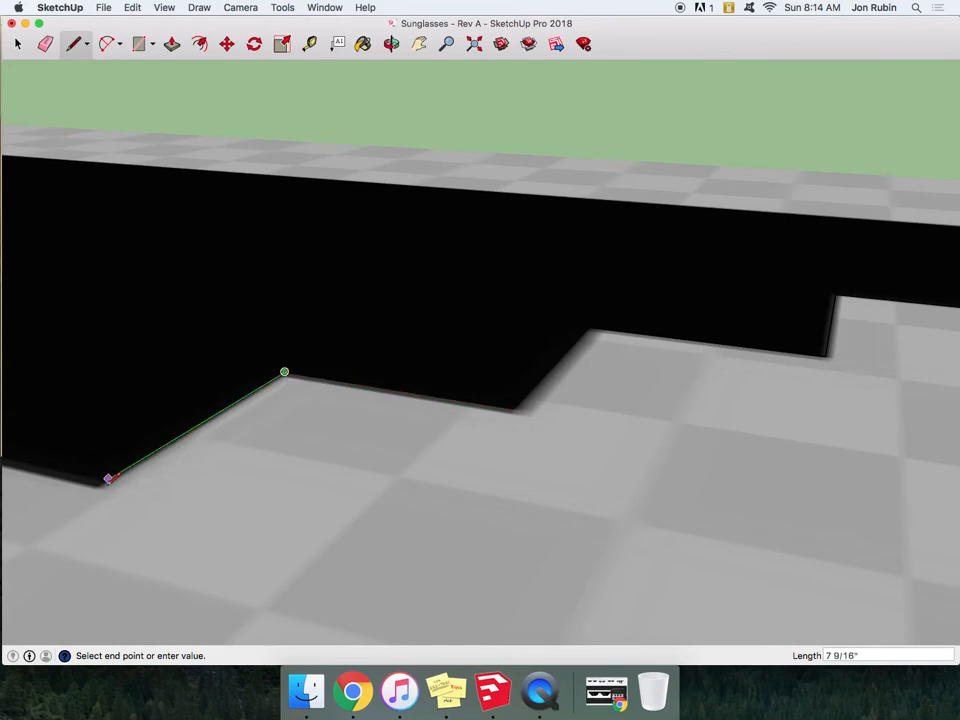
# Trace the remaining stair steps flat on the image down to the lens's lower corner
pyautogui.click(100, 484)
pyautogui.scroll(-3, 640, 425)
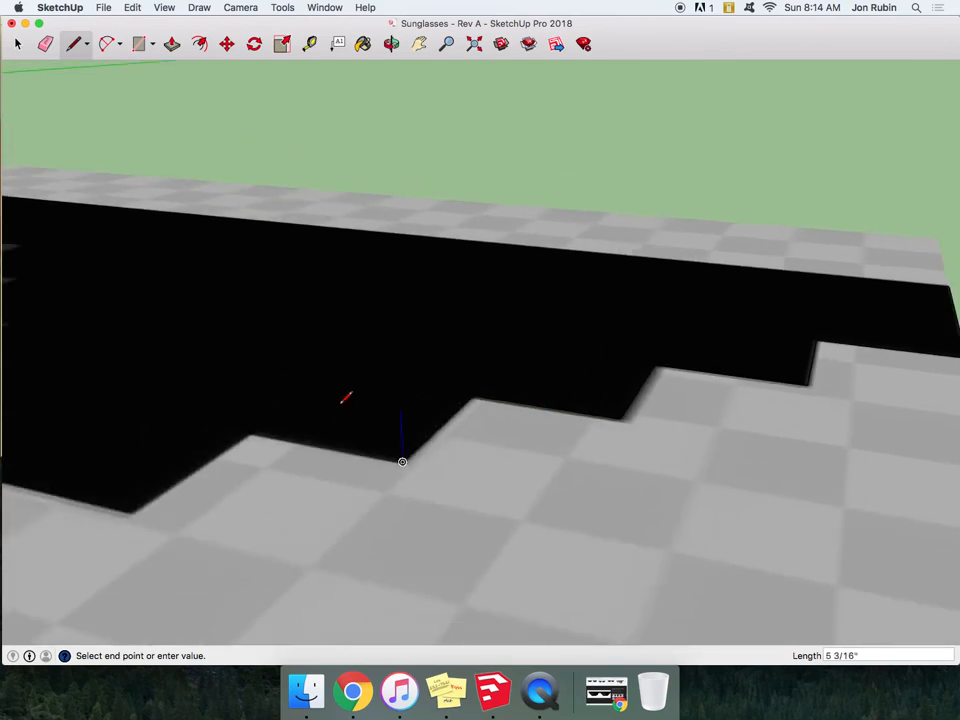
pyautogui.click(252, 432)
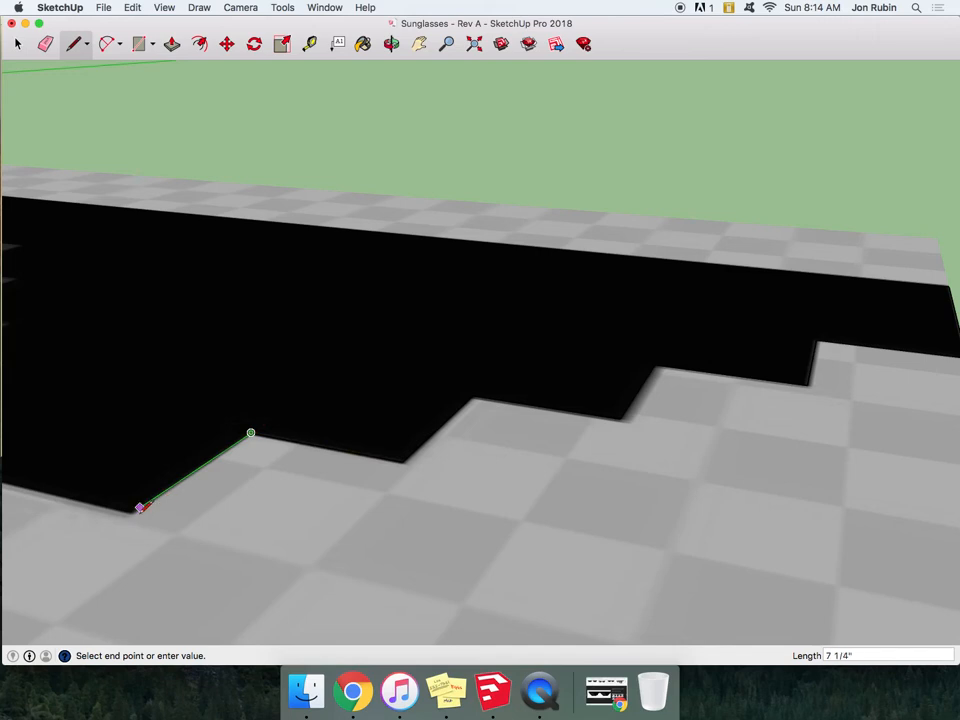
pyautogui.click(133, 512)
# Trace the lens's lower edge along the red axis to its far corner, about 4' 6" long
pyautogui.scroll(-5, 680, 501)
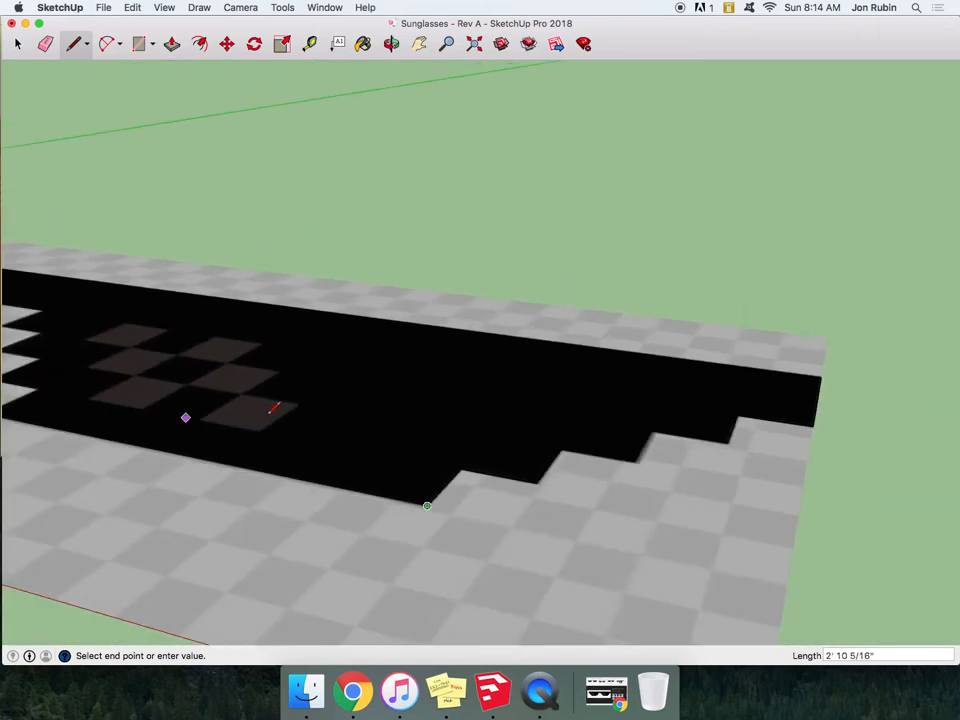
pyautogui.scroll(-2, 832, 493)
pyautogui.scroll(-2, 832, 493)
pyautogui.scroll(5, 366, 413)
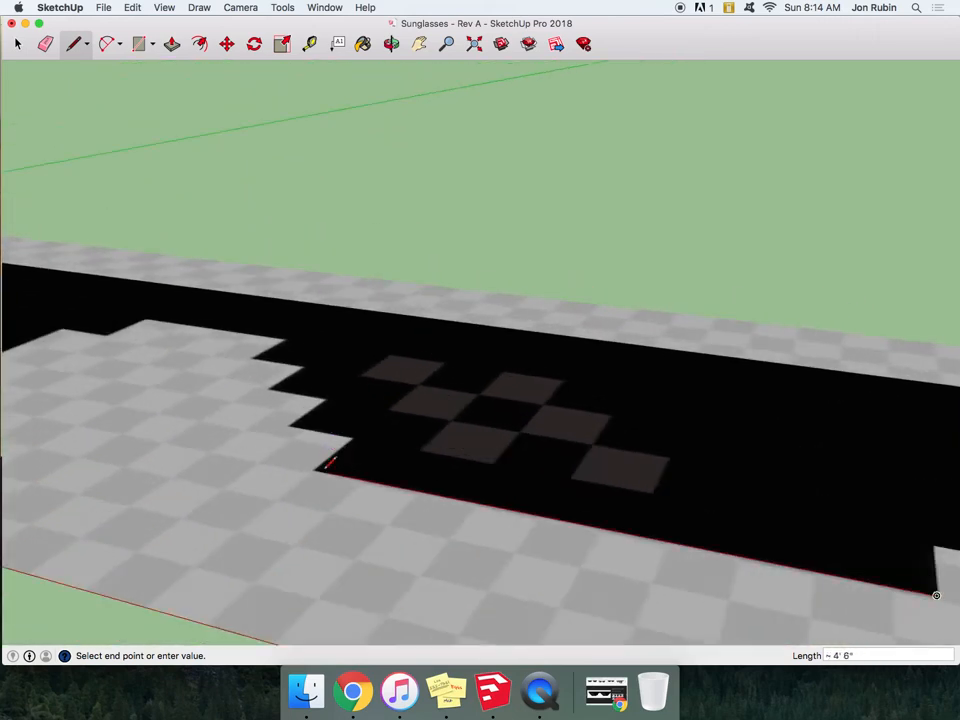
pyautogui.click(298, 474)
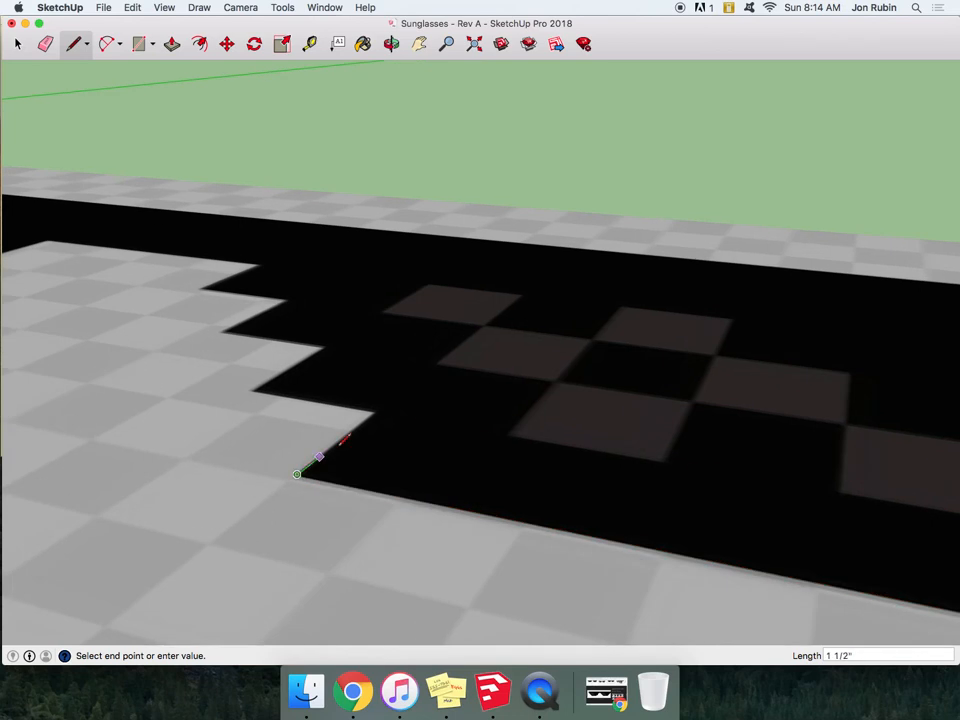
# Trace the lens's inner stair steps from the lower edge up to the last step before the nose bridge
pyautogui.click(376, 410)
pyautogui.click(255, 390)
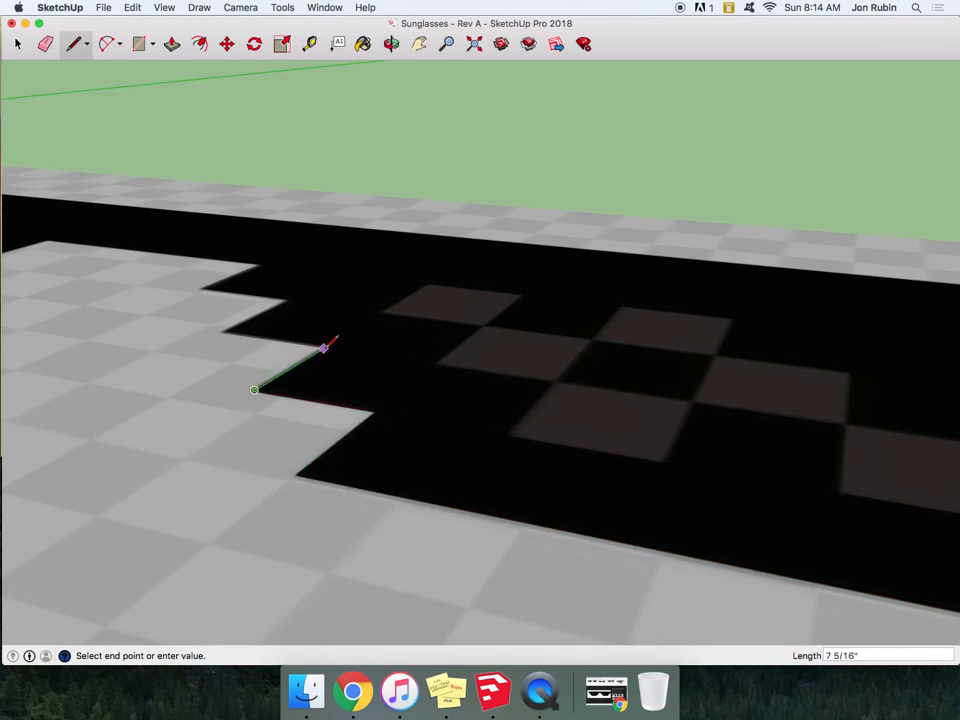
pyautogui.click(326, 346)
pyautogui.click(222, 331)
pyautogui.click(222, 331)
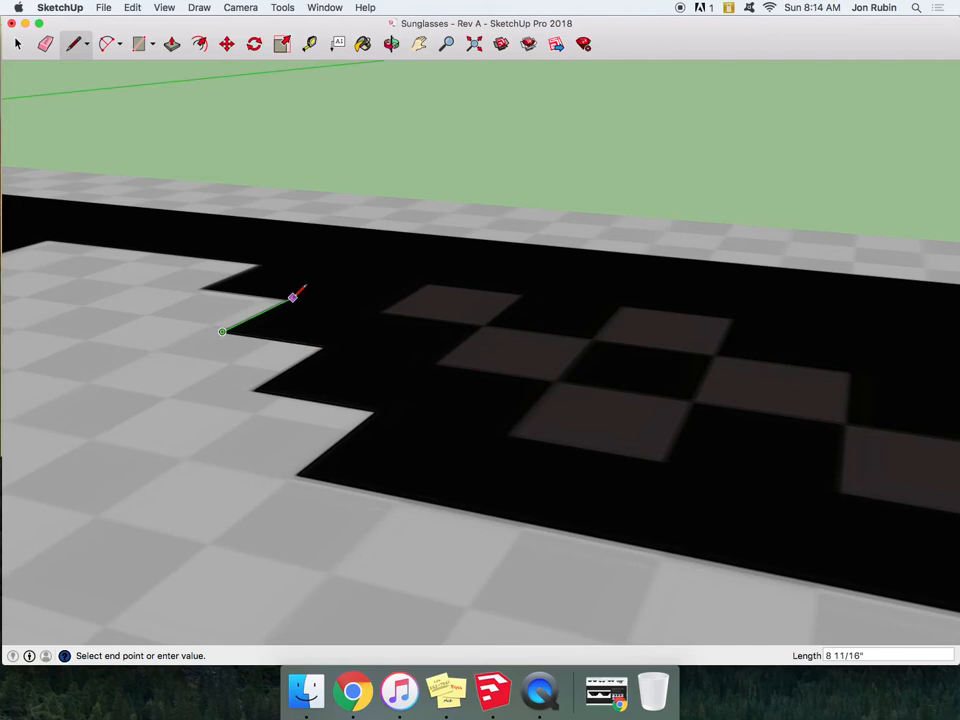
pyautogui.click(288, 299)
pyautogui.click(202, 288)
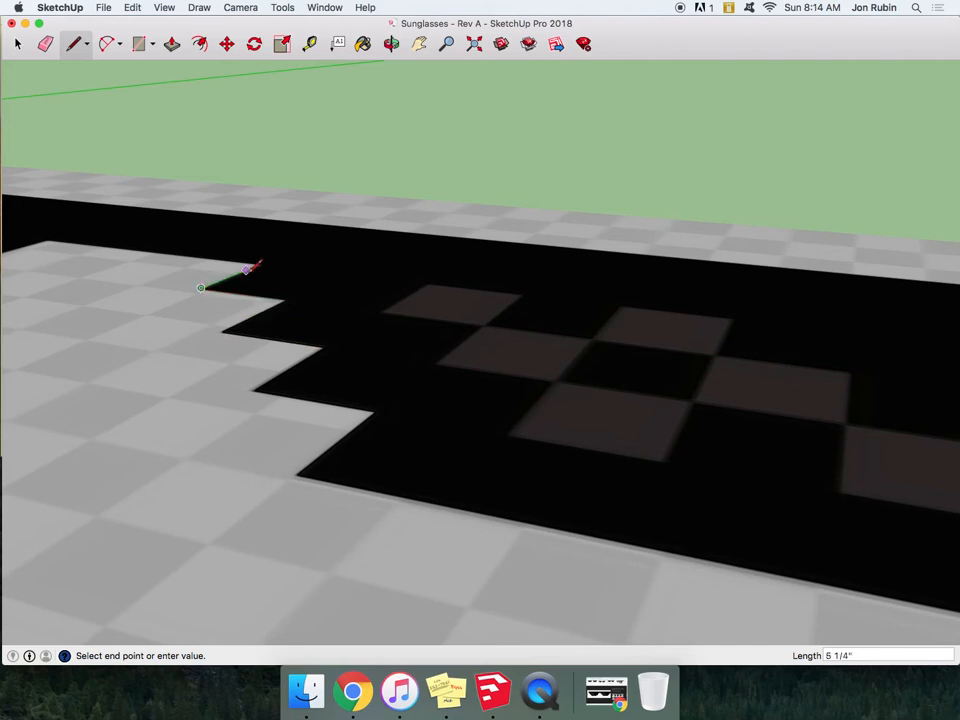
# Trace the last riser and the nose bridge's lower edge, about 2' 1/8" long
pyautogui.scroll(-2, 260, 263)
pyautogui.moveTo(285, 251); pyautogui.dragTo(248, 210, button='middle')
pyautogui.scroll(5, 336, 252)
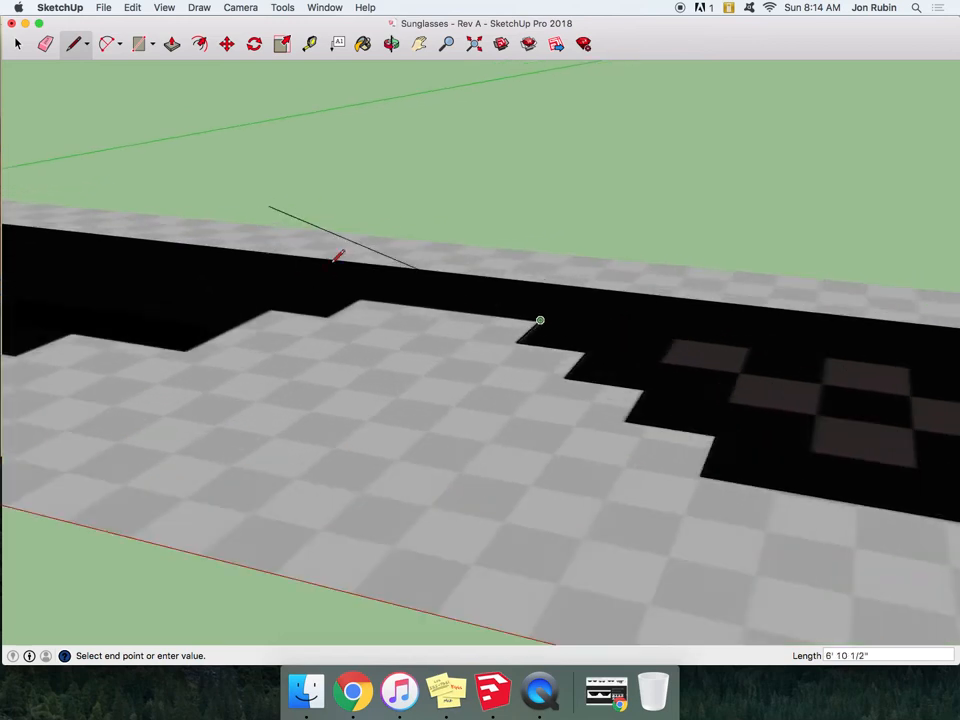
pyautogui.click(403, 336)
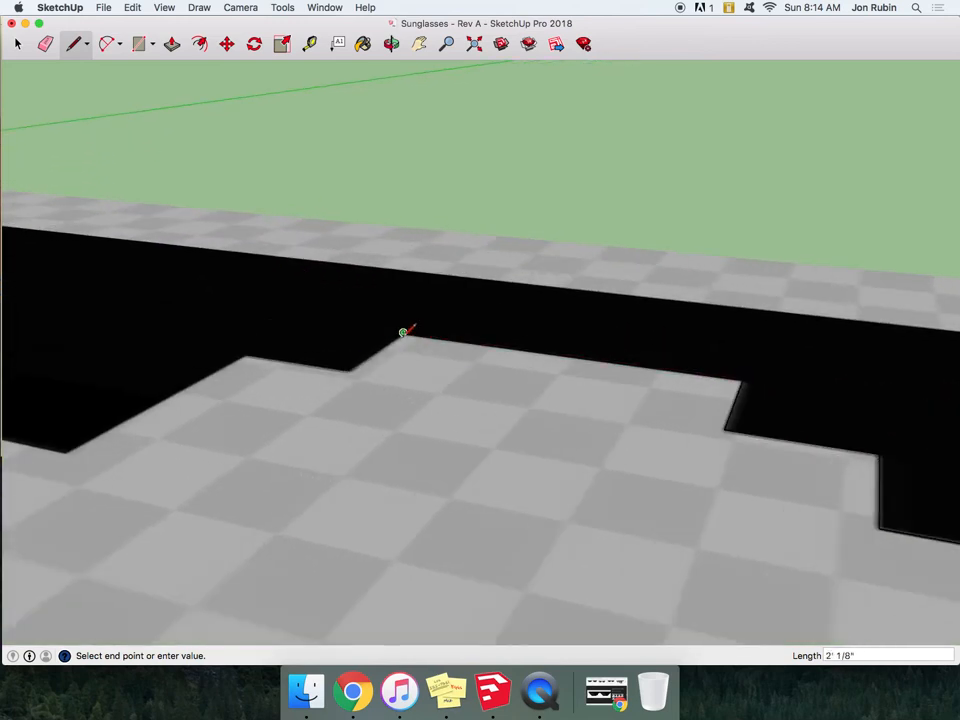
# Trace the stair steps from the nose bridge down to the second lens's lower corner
pyautogui.moveTo(251, 349); pyautogui.dragTo(311, 379, button='middle')
pyautogui.click(348, 375)
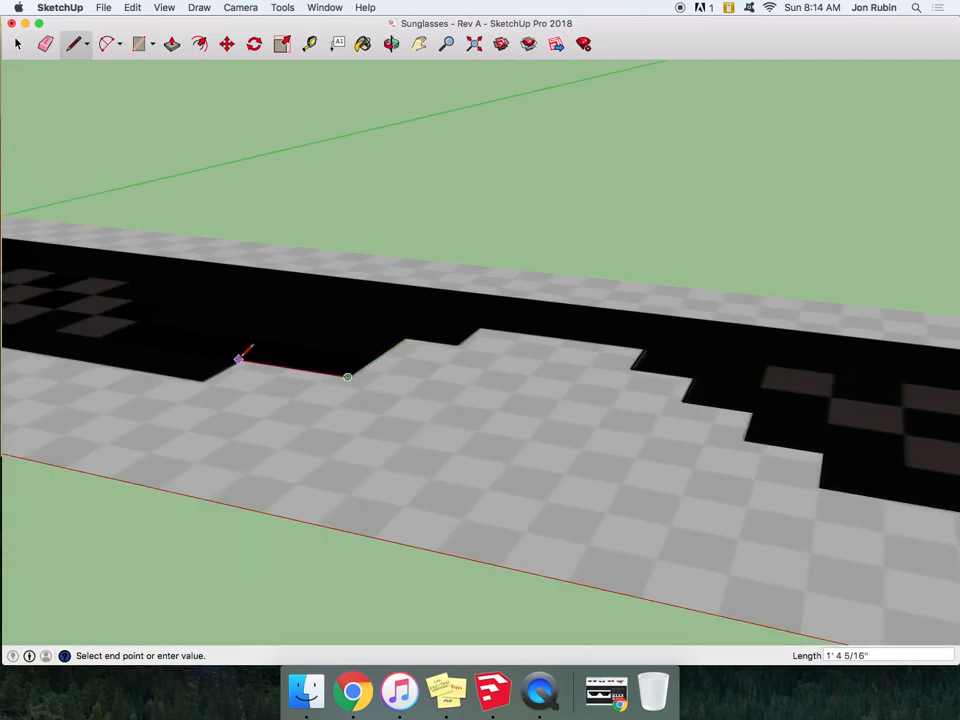
pyautogui.click(241, 359)
pyautogui.click(203, 380)
# Trace the second lens's lower edge and the first riser of its outer stair steps
pyautogui.scroll(-5, 585, 376)
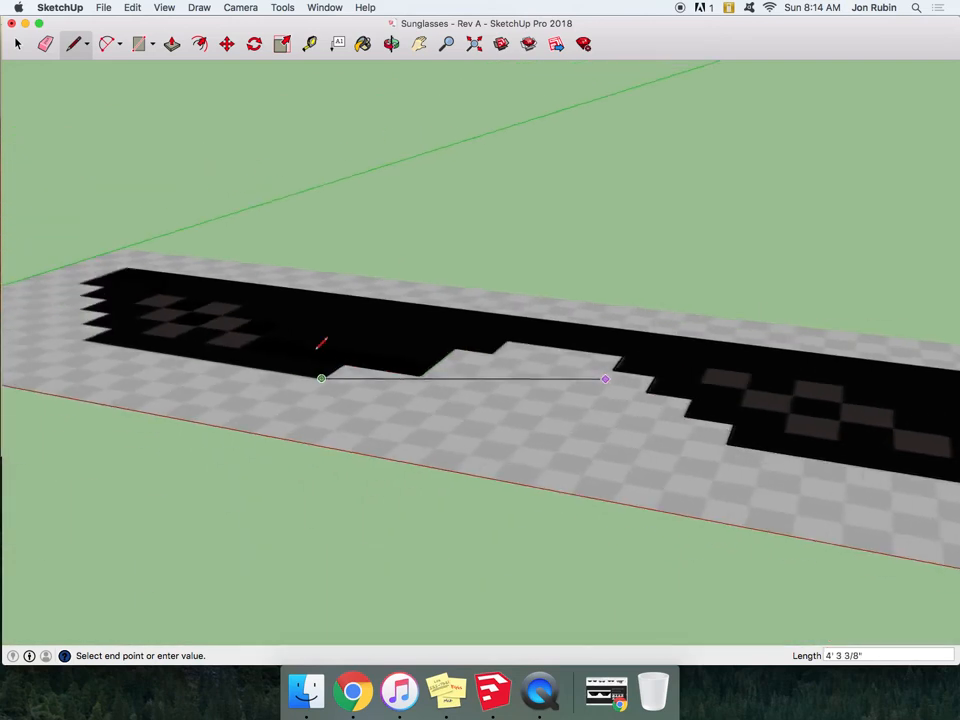
pyautogui.scroll(8, 196, 311)
pyautogui.scroll(2, 227, 384)
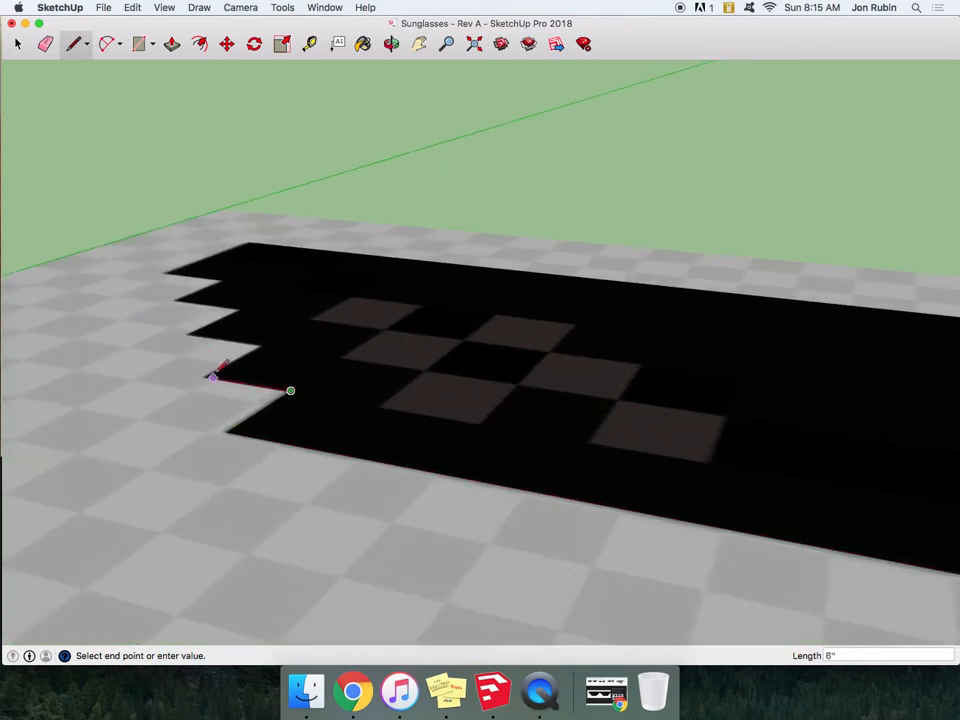
# Trace the second lens's remaining outer stair steps up to the corner of the topmost step
pyautogui.click(256, 345)
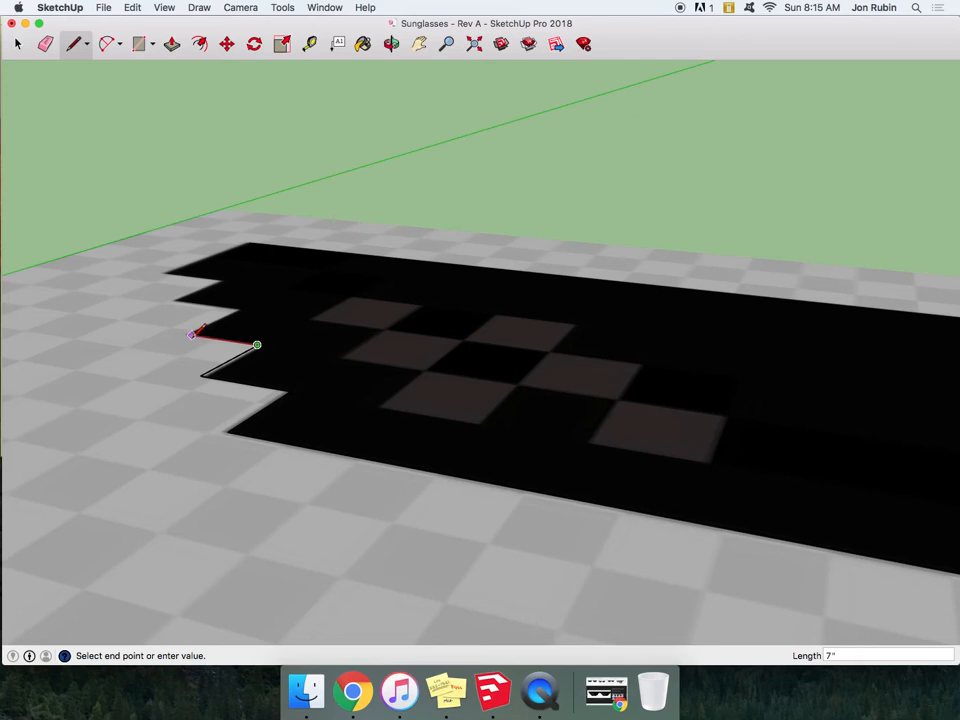
pyautogui.click(187, 334)
pyautogui.click(240, 309)
pyautogui.click(172, 298)
pyautogui.click(220, 279)
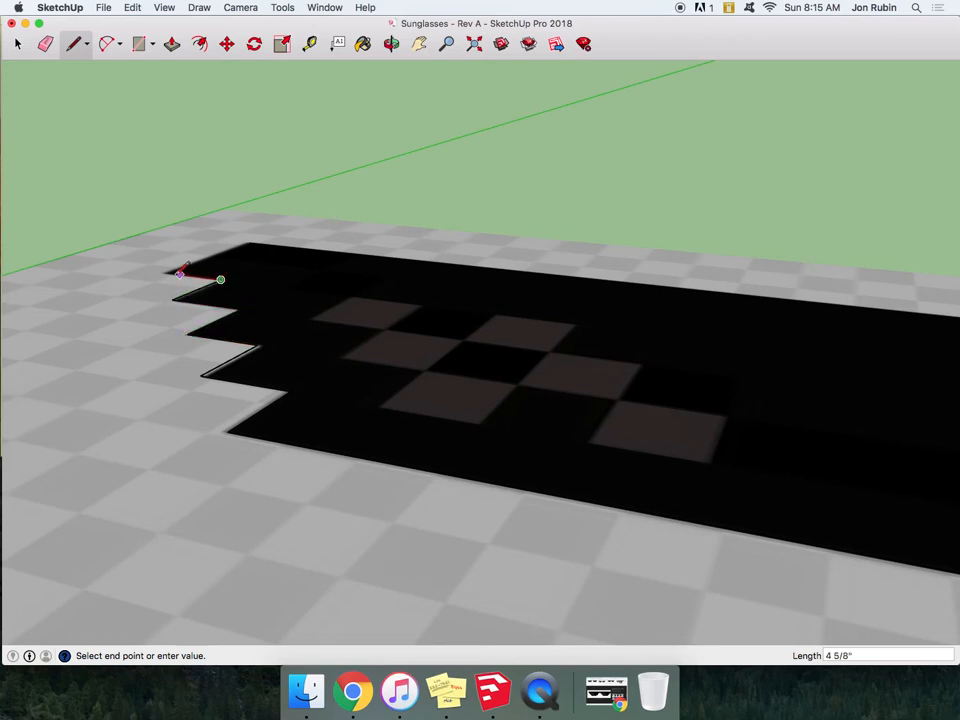
pyautogui.click(165, 272)
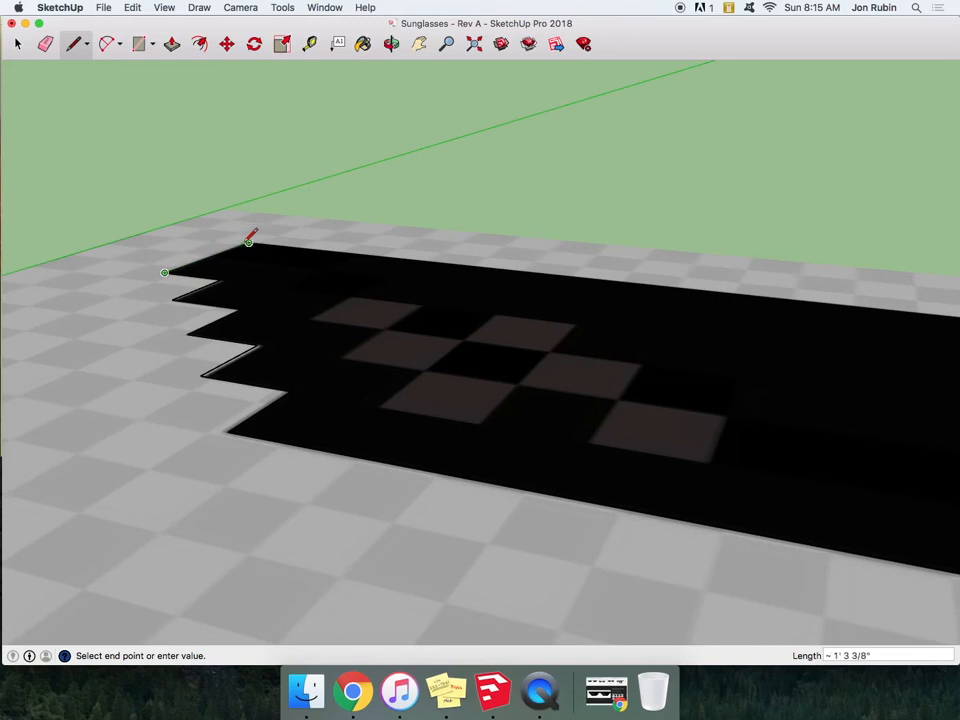
# Draw the sunglasses' end edge from the topmost step's corner past the upper edge
pyautogui.scroll(3, 248, 242)
pyautogui.click(282, 234)
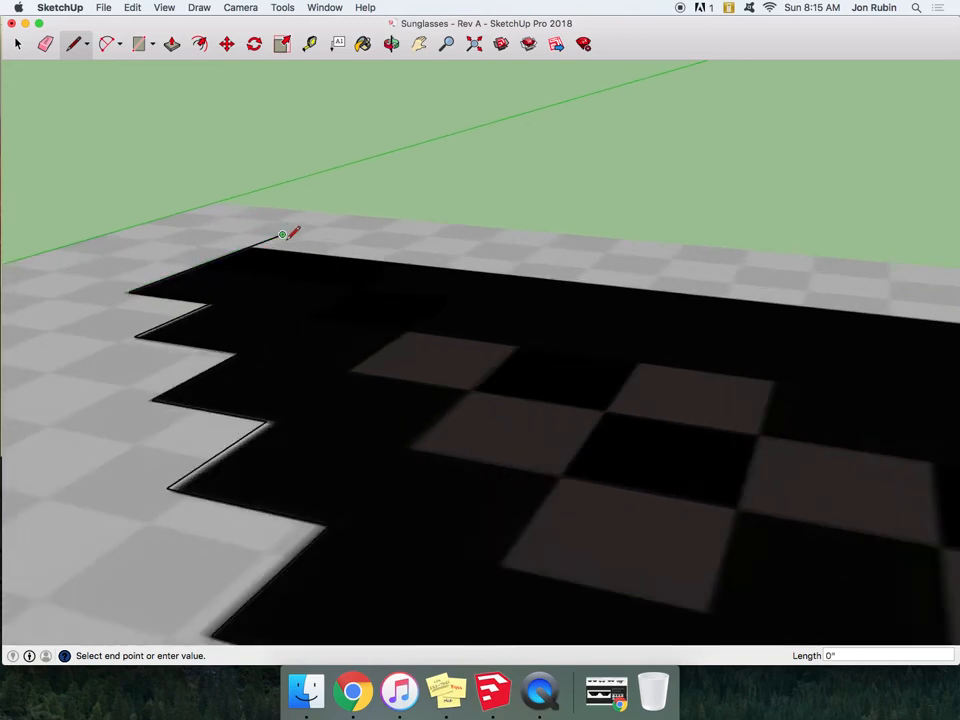
pyautogui.scroll(5, 246, 240)
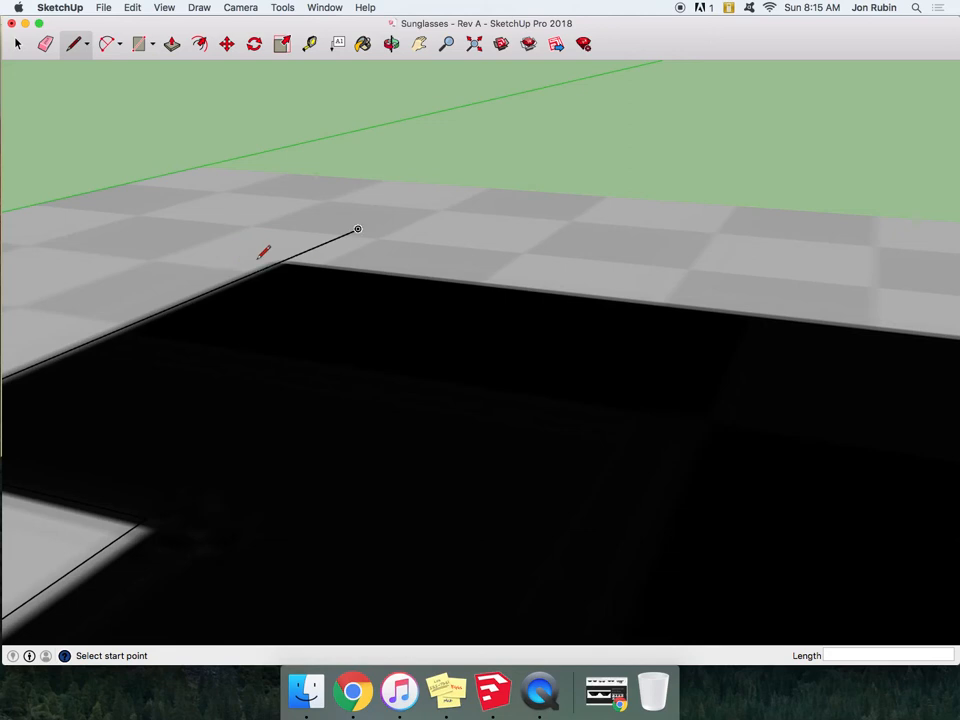
pyautogui.scroll(-5, 480, 362)
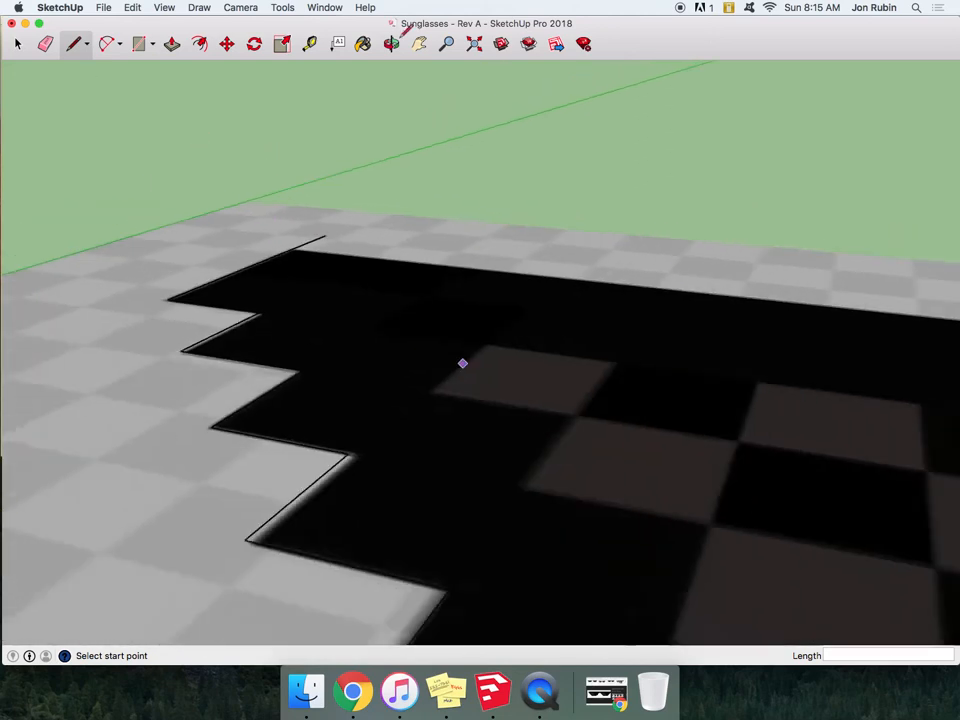
# Delete the sunglasses image to examine where the end line meets the upper edge, and undo the deletion
pyautogui.click(391, 44)
pyautogui.moveTo(480, 320); pyautogui.dragTo(195, 204)
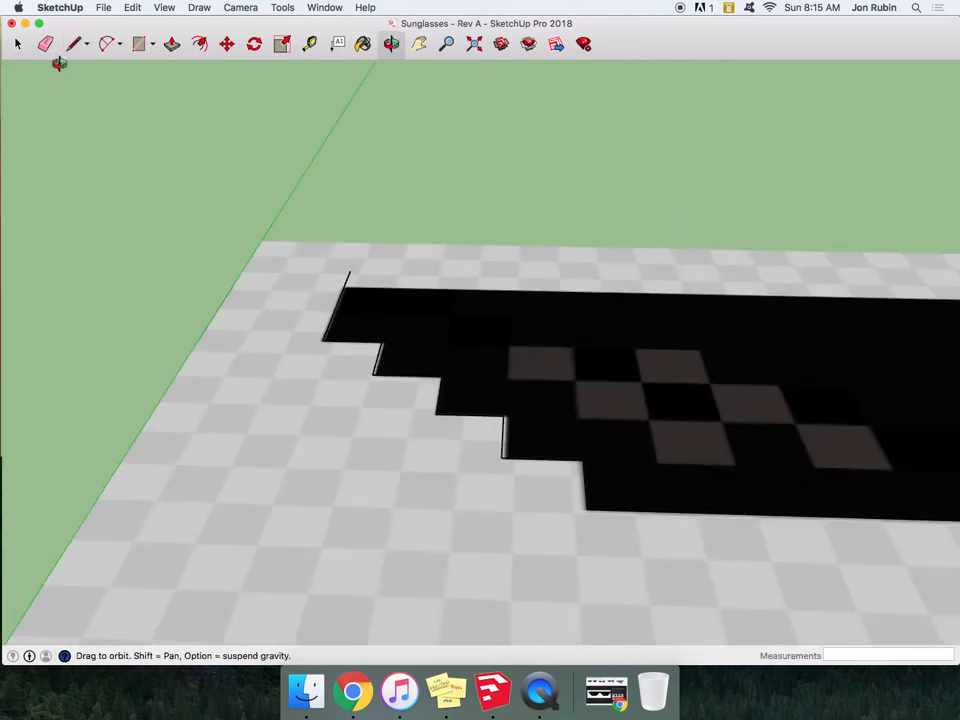
pyautogui.click(18, 44)
pyautogui.click(311, 388)
pyautogui.press('Delete')
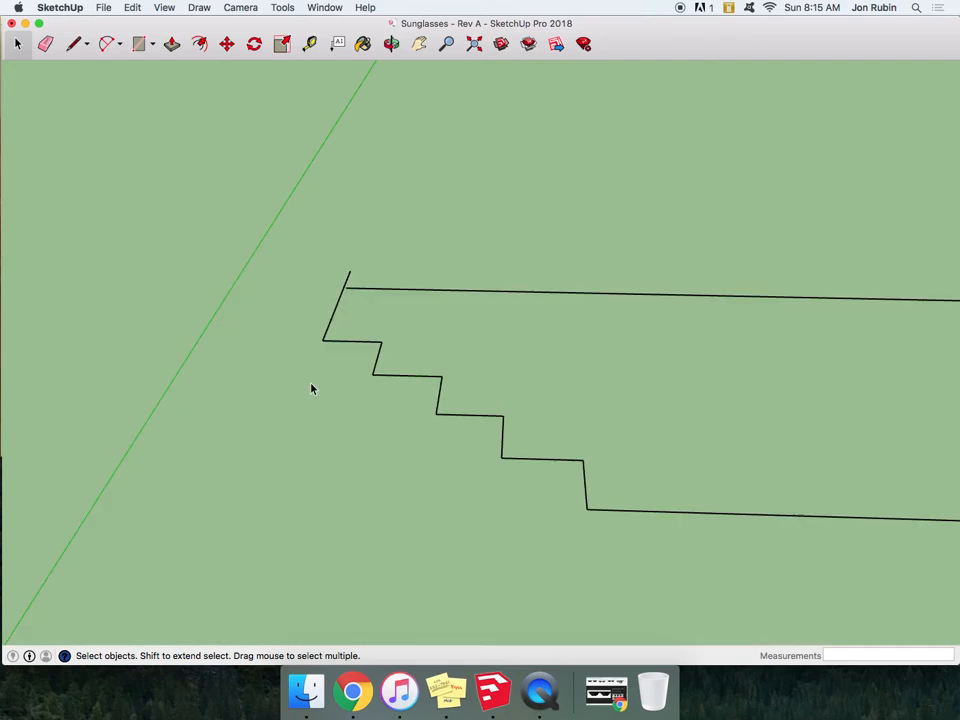
pyautogui.scroll(-6, 281, 352)
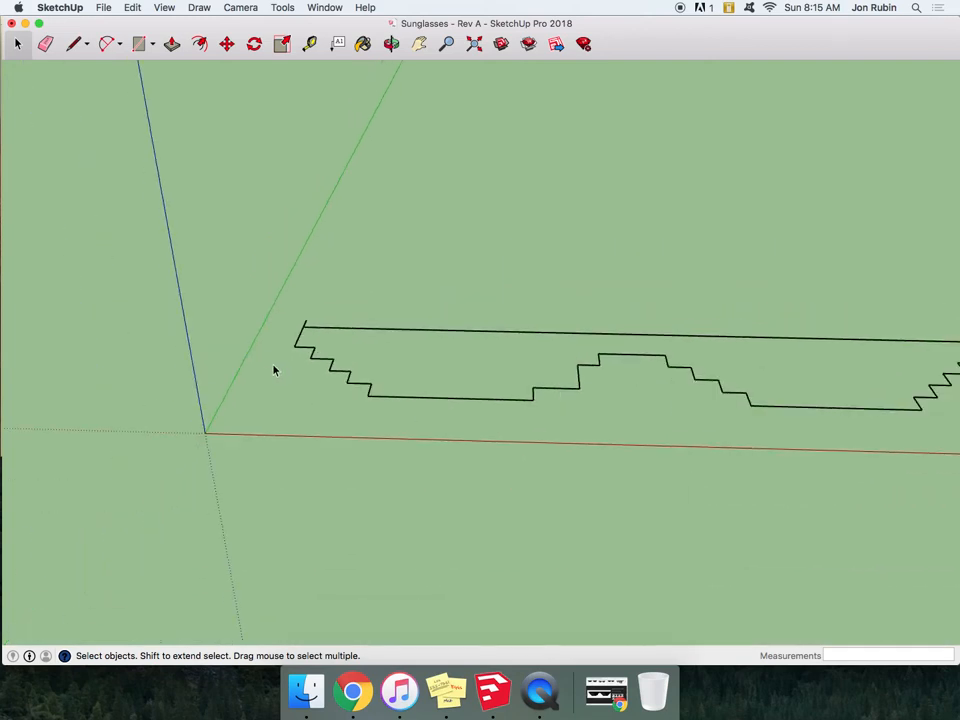
pyautogui.scroll(-2, 274, 390)
pyautogui.scroll(8, 309, 330)
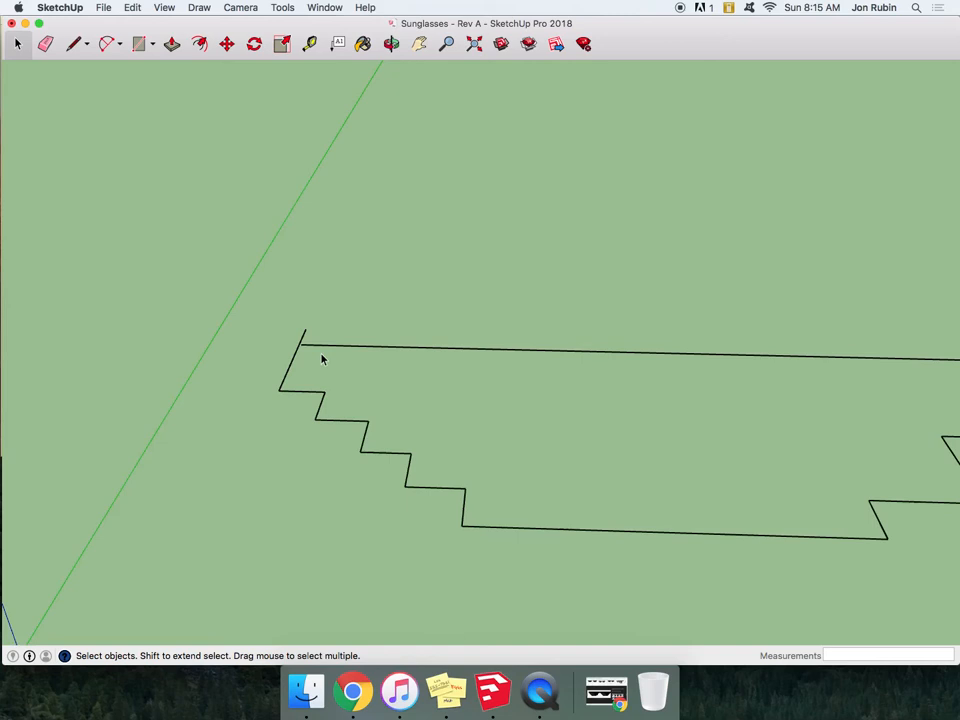
pyautogui.scroll(6, 312, 360)
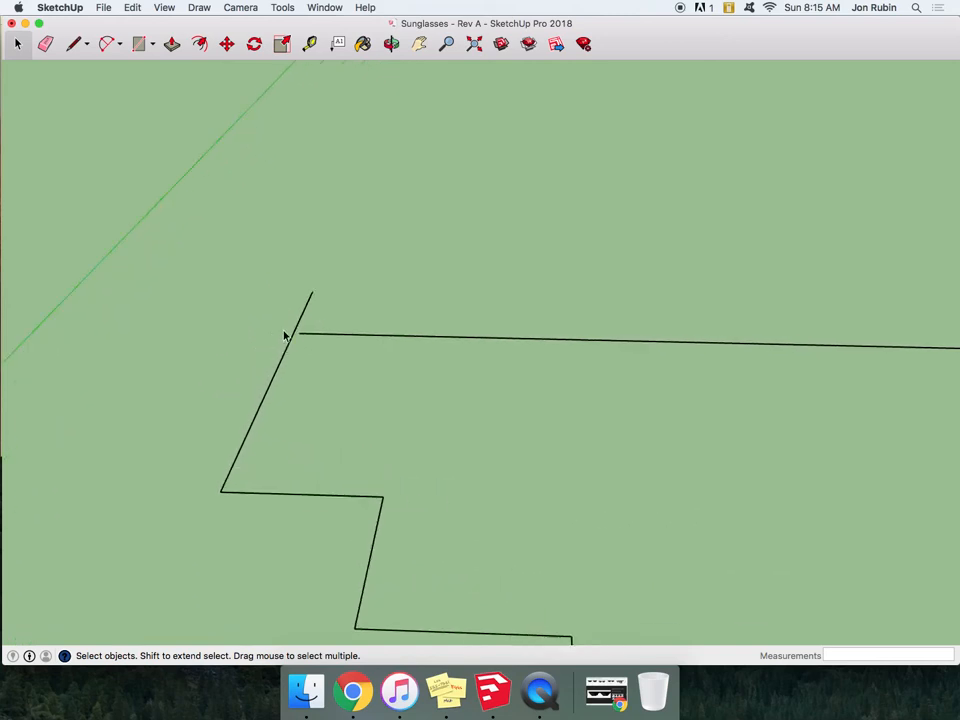
pyautogui.scroll(2, 281, 330)
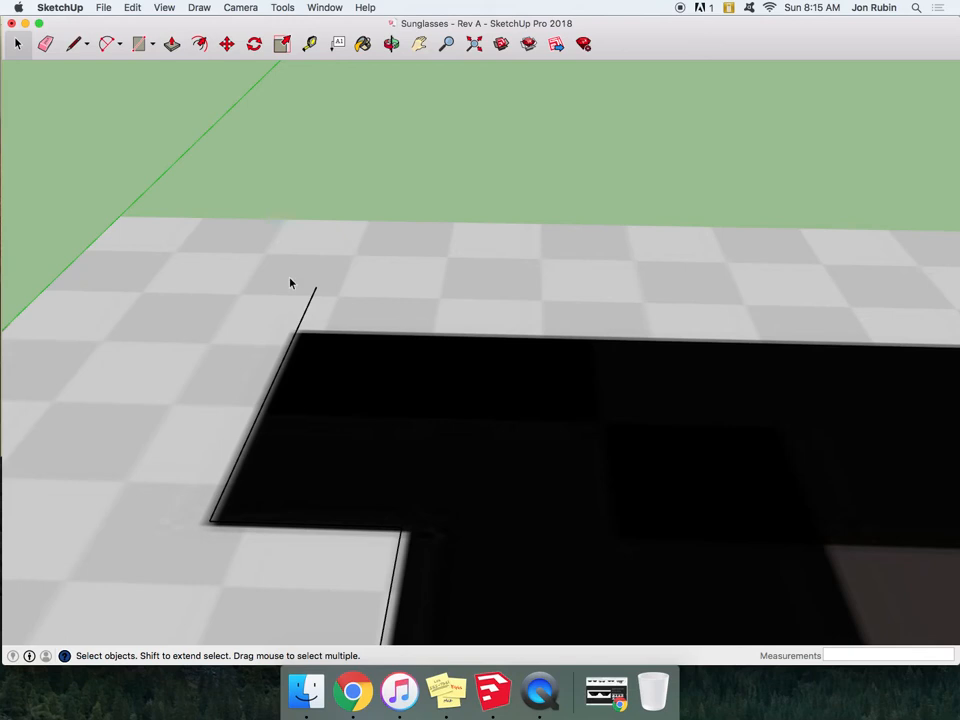
# Replace the overshooting end line with one along the green axis from the upper edge's endpoint, about 1' 7 11/16" long
pyautogui.press('e')
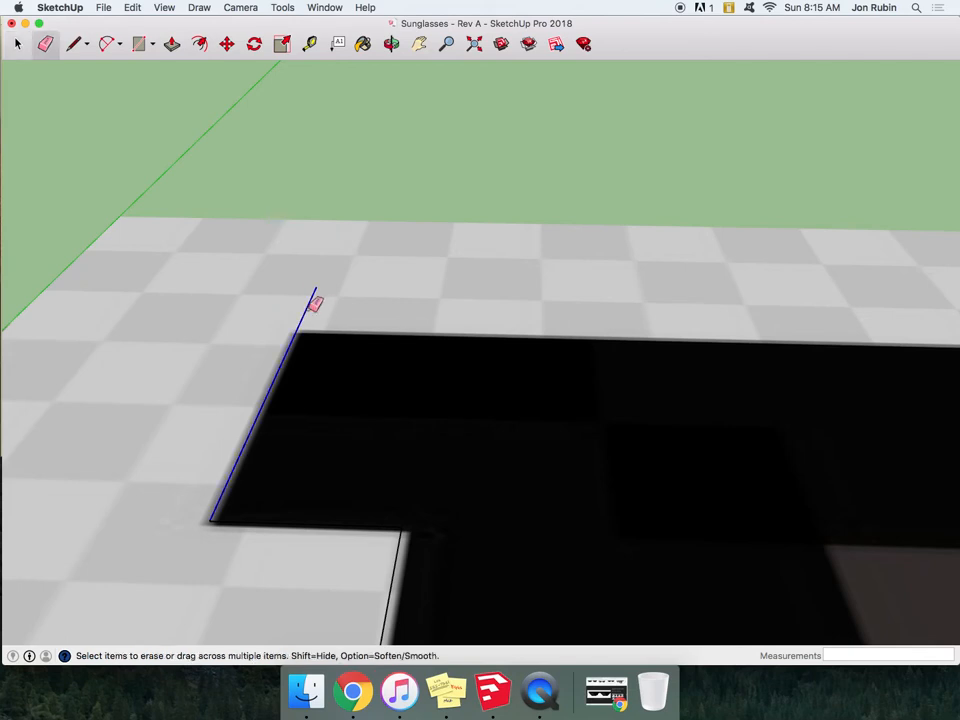
pyautogui.click(310, 302)
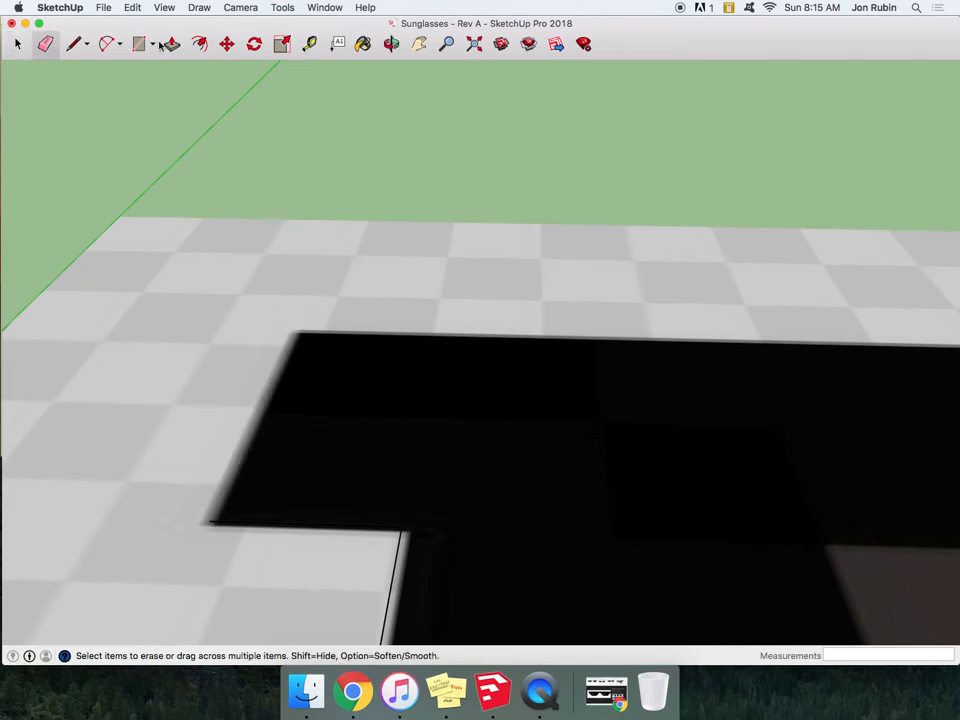
pyautogui.click(74, 44)
pyautogui.click(300, 333)
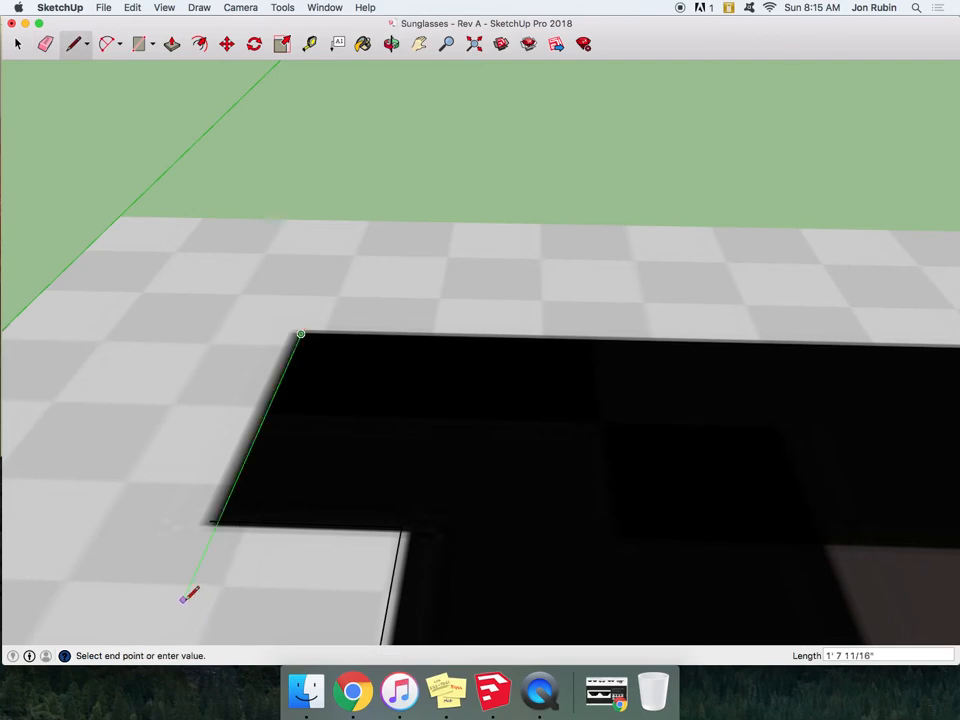
pyautogui.click(184, 600)
# Erase the excess part of the end line beyond the topmost step and view the whole outline
pyautogui.press('e')
pyautogui.click(218, 545)
pyautogui.scroll(-5, 207, 480)
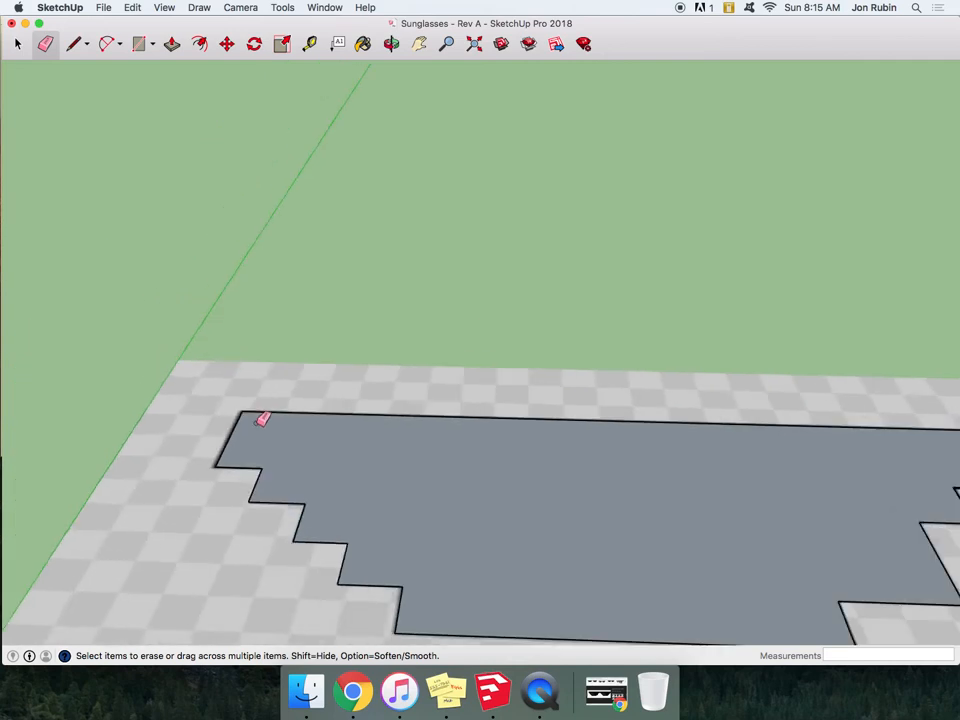
pyautogui.scroll(-6, 268, 470)
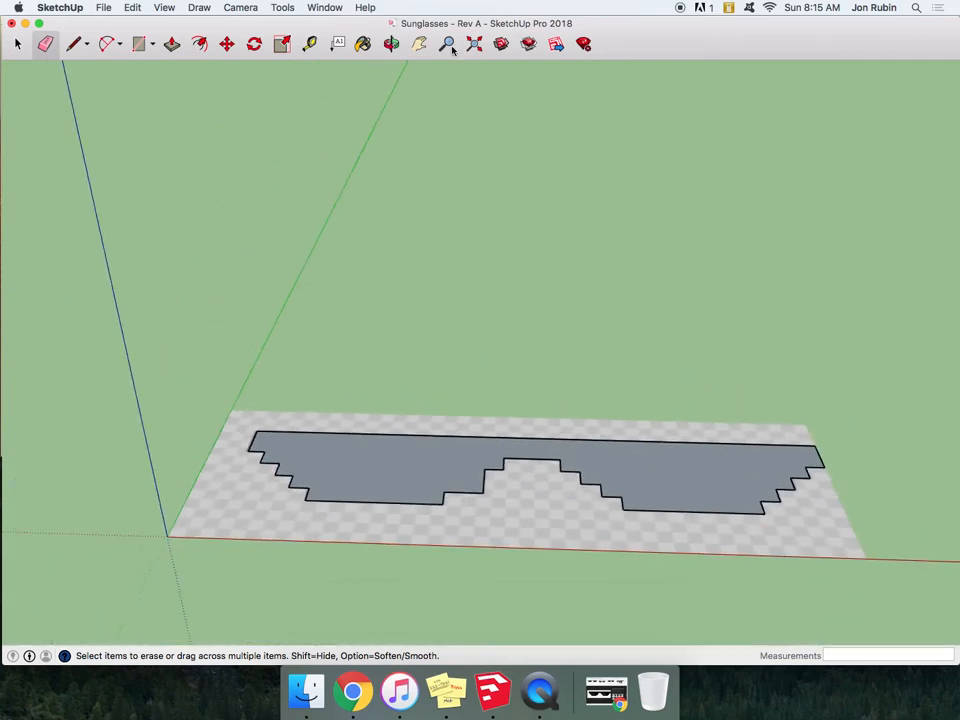
# Save the model as Sunglasses - Rev A in the Sunglasses folder under 3D Projects, replacing the existing file
pyautogui.press('super+s')
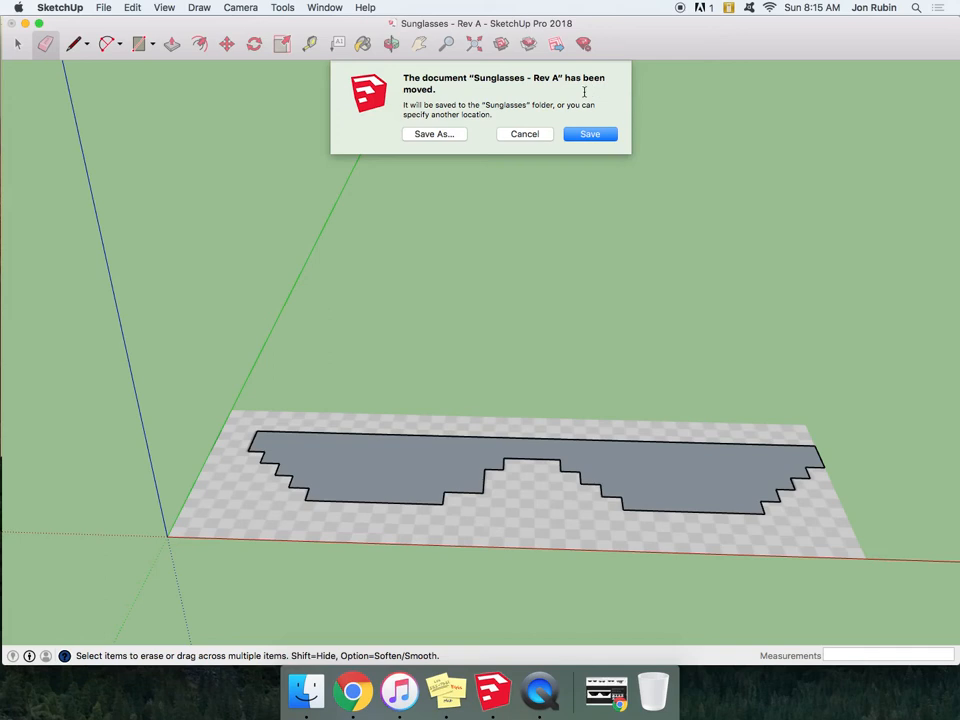
pyautogui.click(433, 134)
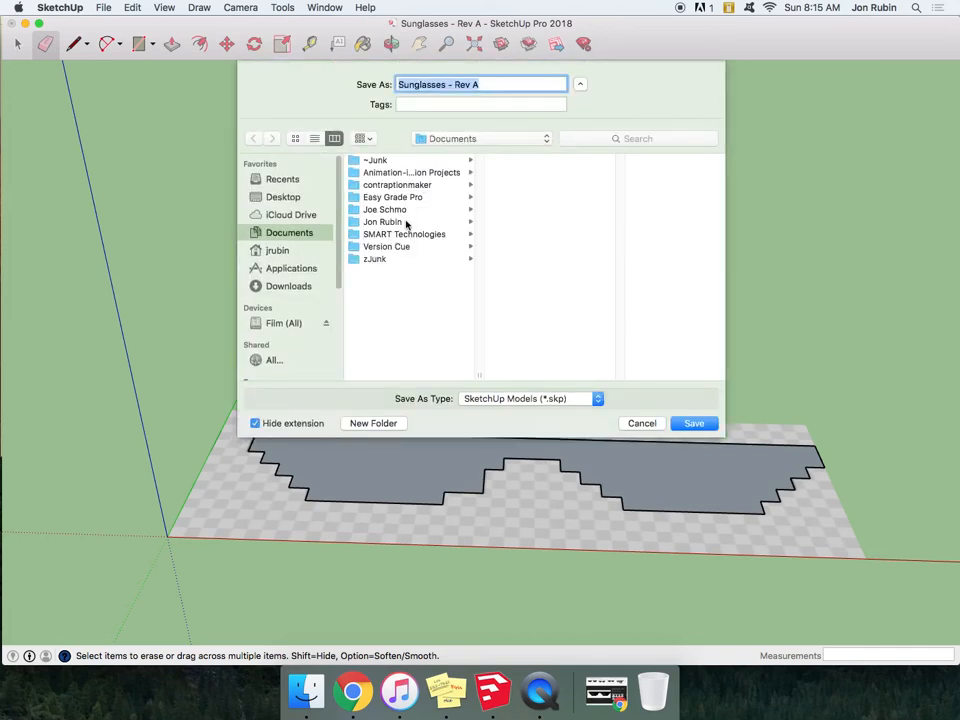
pyautogui.click(404, 222)
pyautogui.click(528, 160)
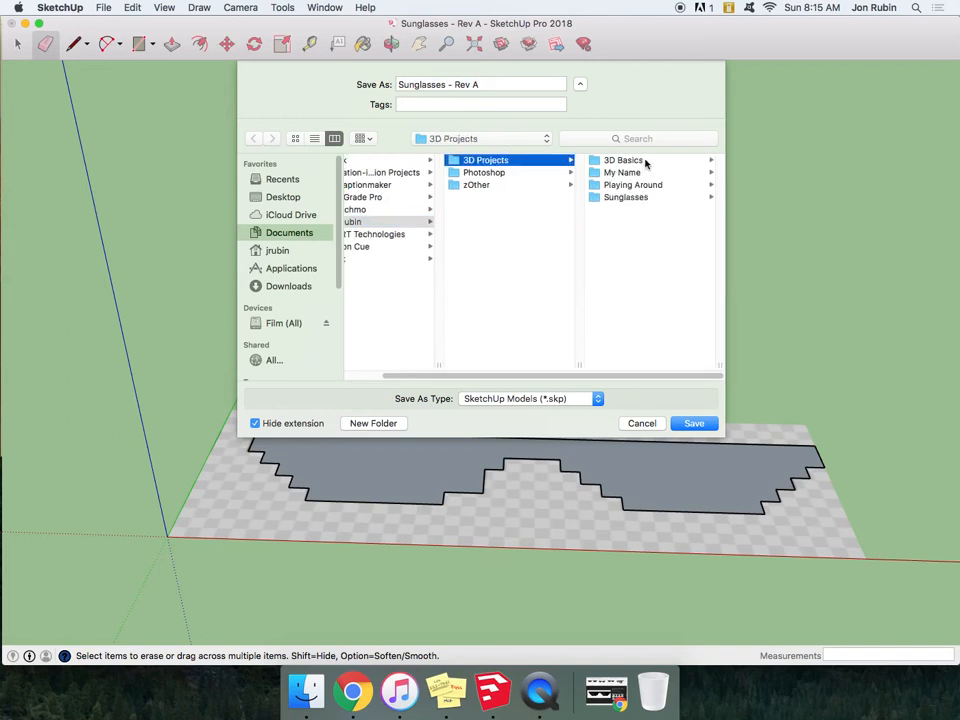
pyautogui.click(630, 198)
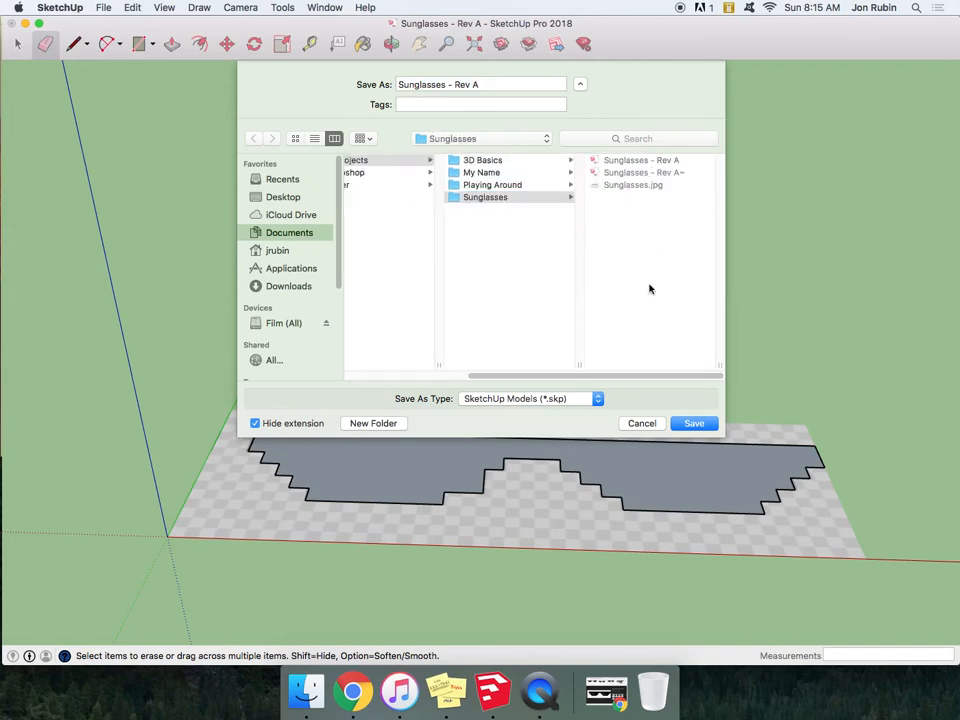
pyautogui.press('Return')
pyautogui.click(580, 145)
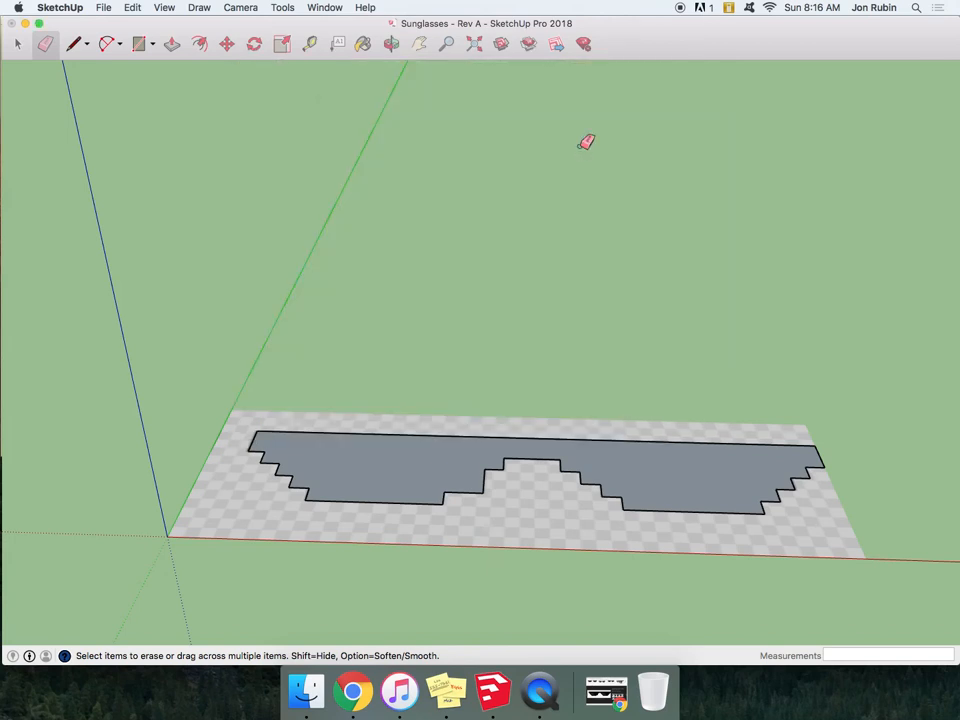
# Save the model under the new name Sunglasses - Rev B (3D)
pyautogui.click(106, 7)
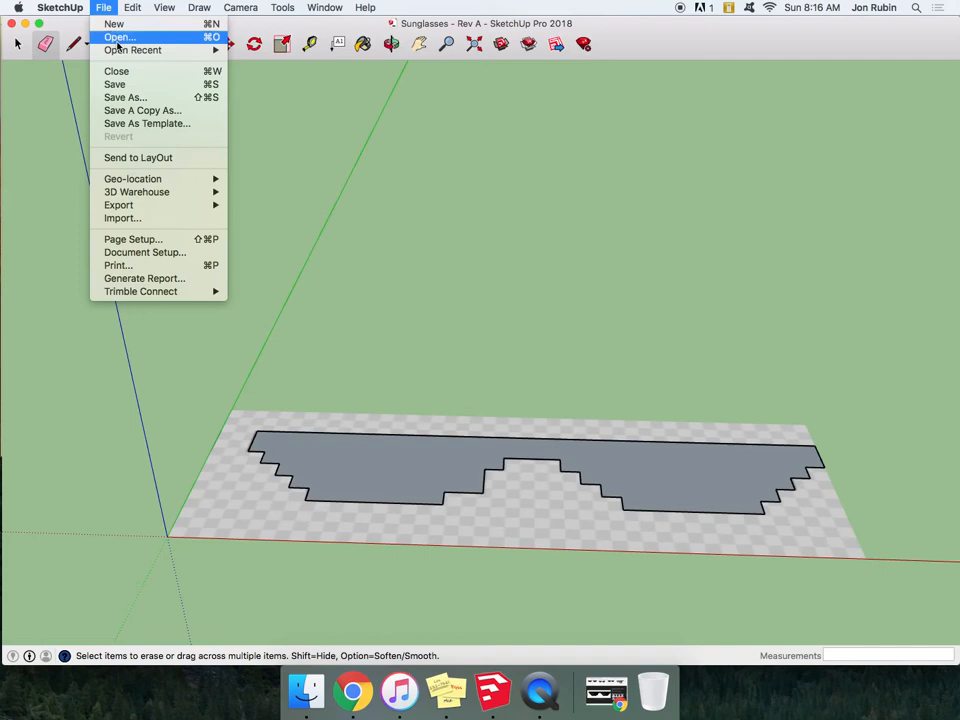
pyautogui.click(133, 98)
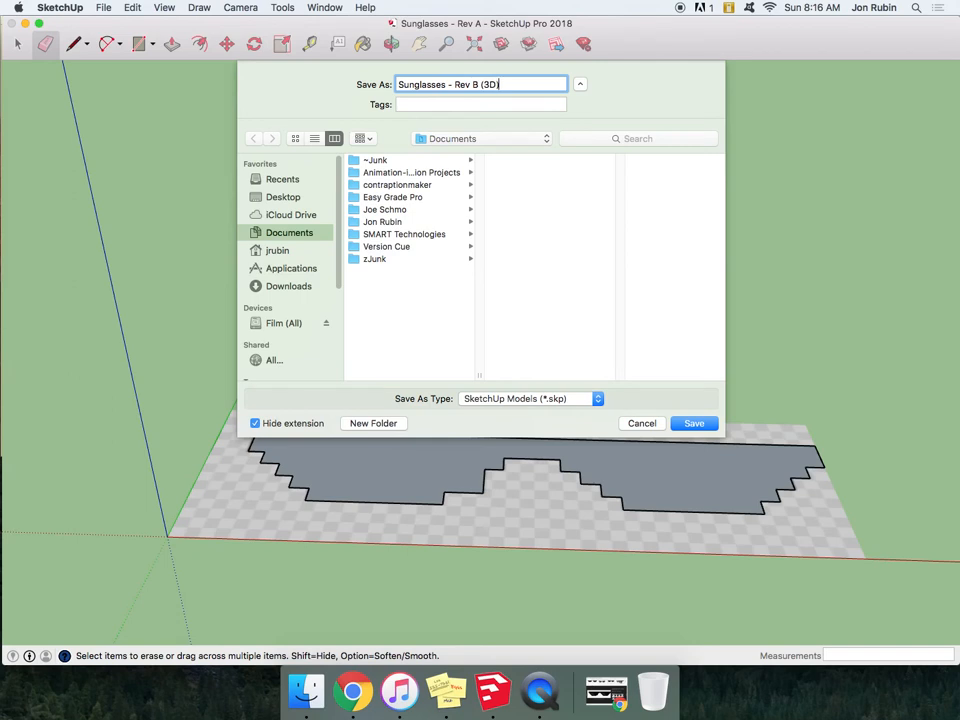
pyautogui.write('B (3D)')
pyautogui.press('Return')
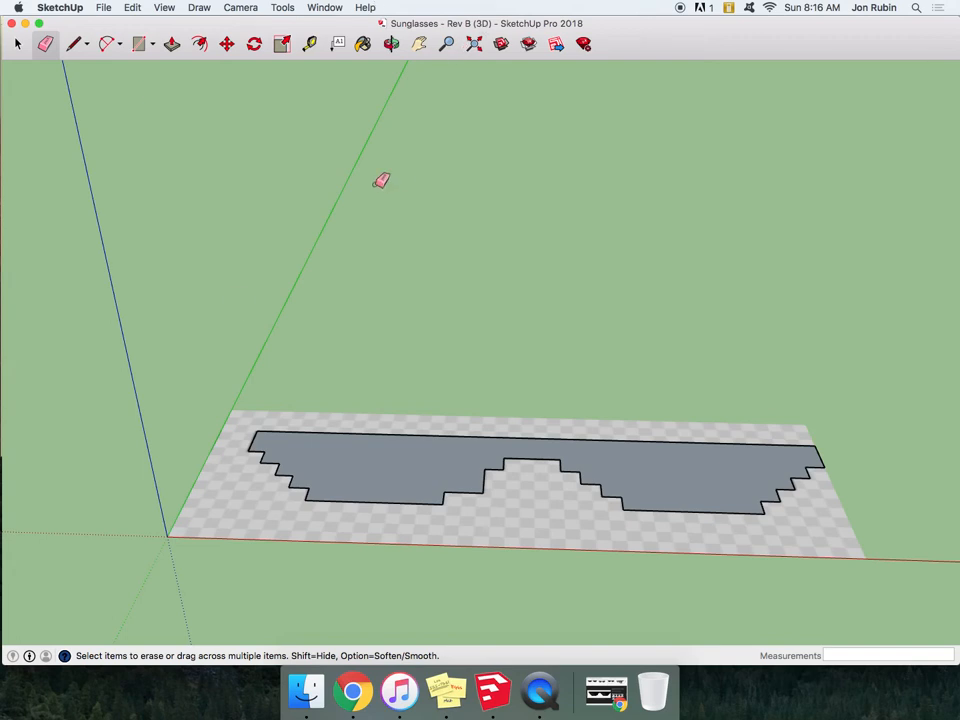
# Copy the sunglasses image with its traced outline and place the copy along the red axis, starting at the original image's corner endpoint
pyautogui.scroll(-2, 106, 350)
pyautogui.scroll(-2, 106, 350)
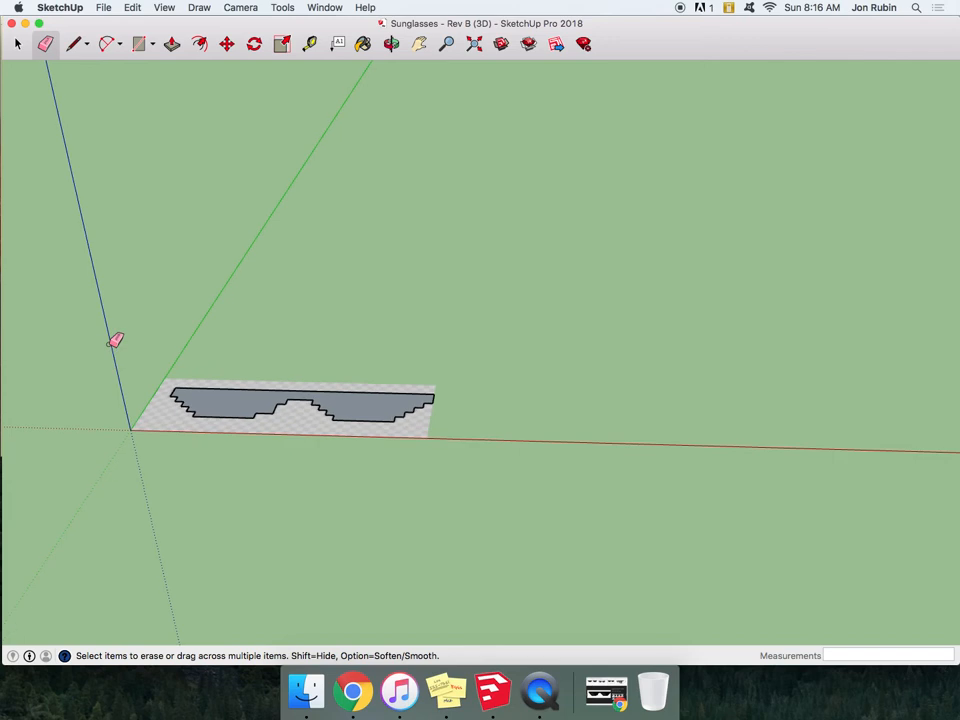
pyautogui.click(17, 44)
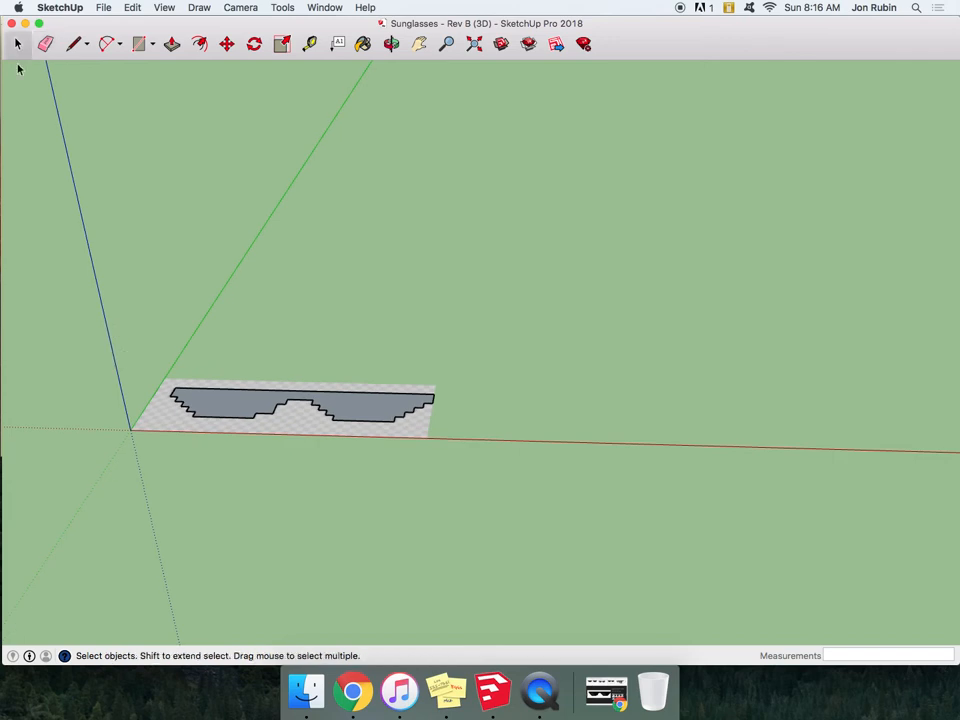
pyautogui.press('super+a')
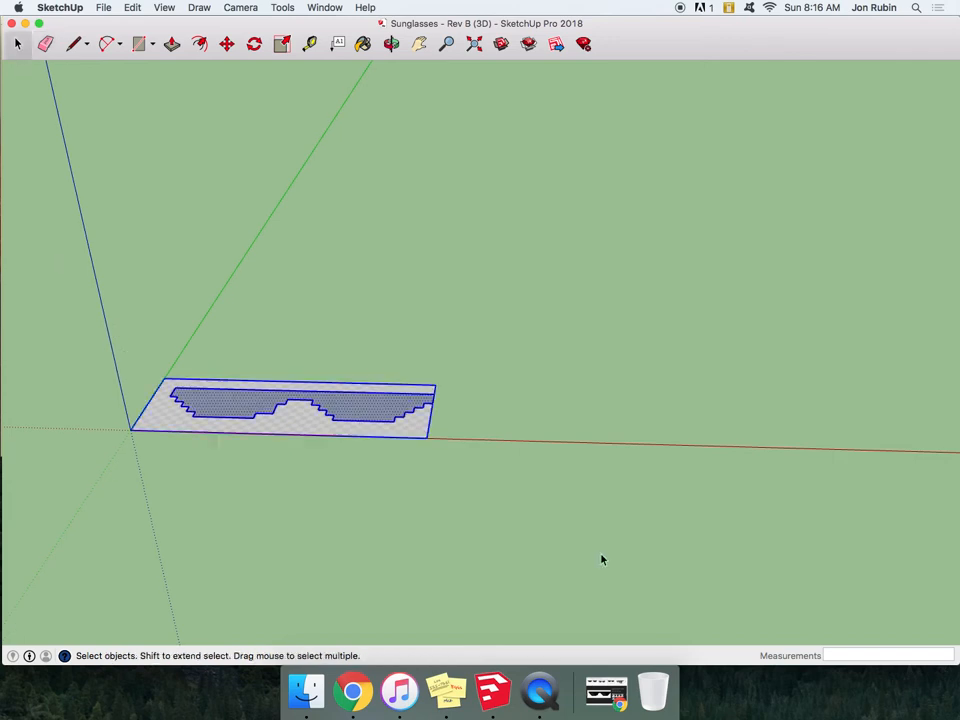
pyautogui.click(598, 560)
pyautogui.press('super+a')
pyautogui.press('super+v')
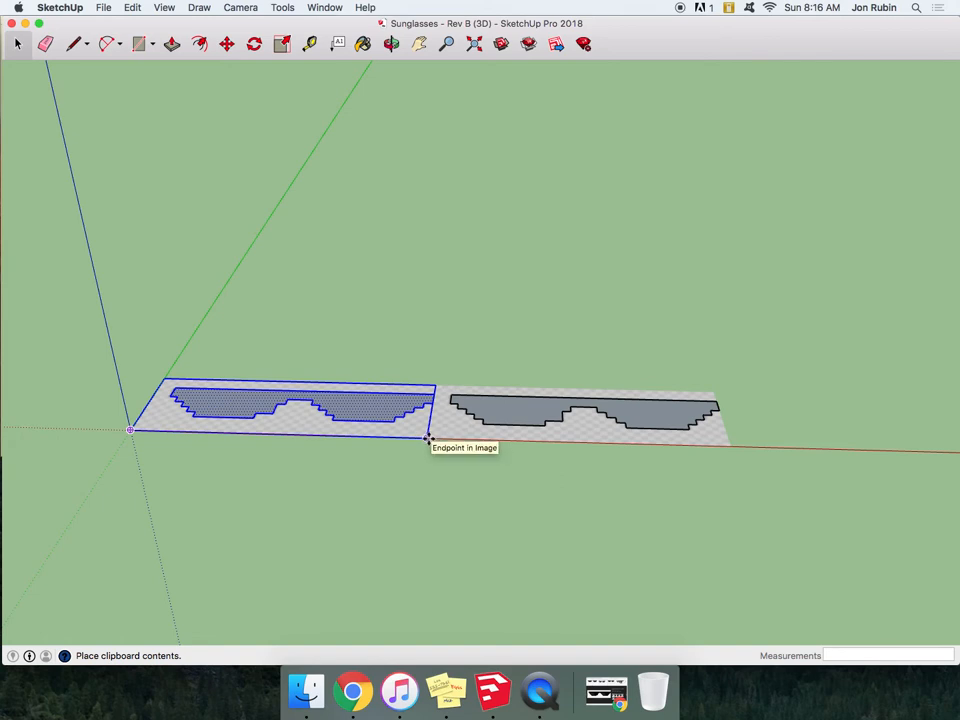
pyautogui.click(440, 440)
pyautogui.press('m')
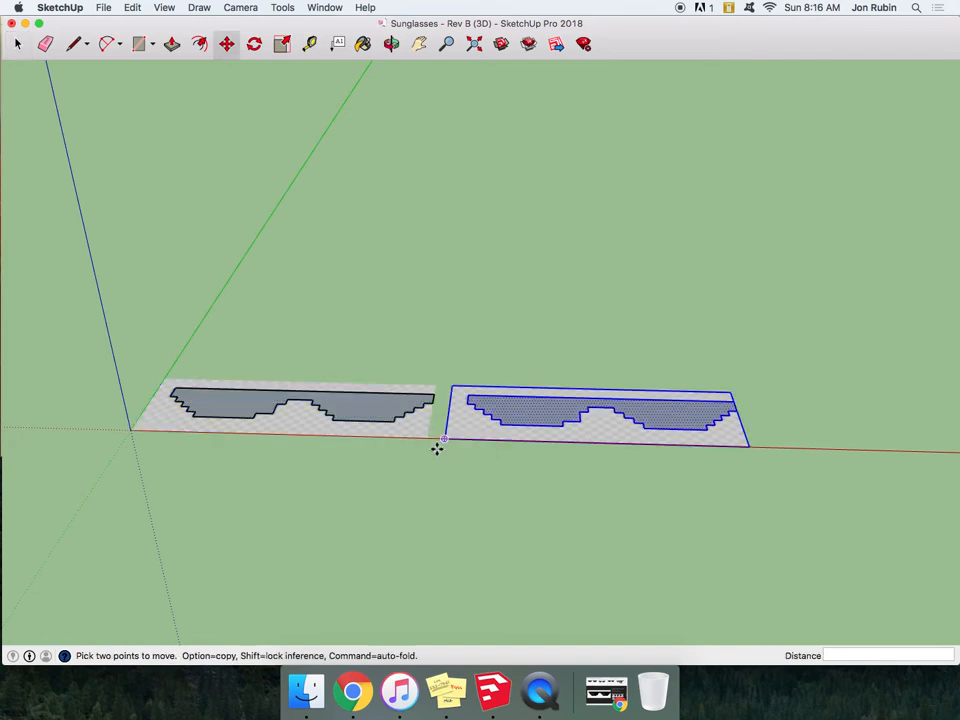
pyautogui.press('super+x')
pyautogui.press('super+v')
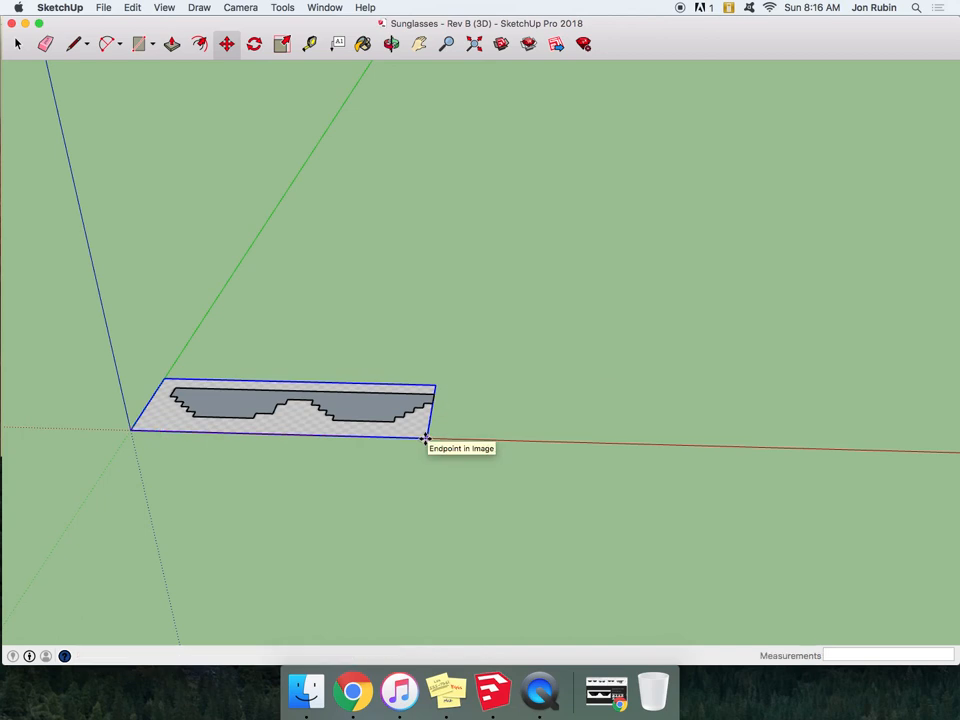
pyautogui.click(429, 437)
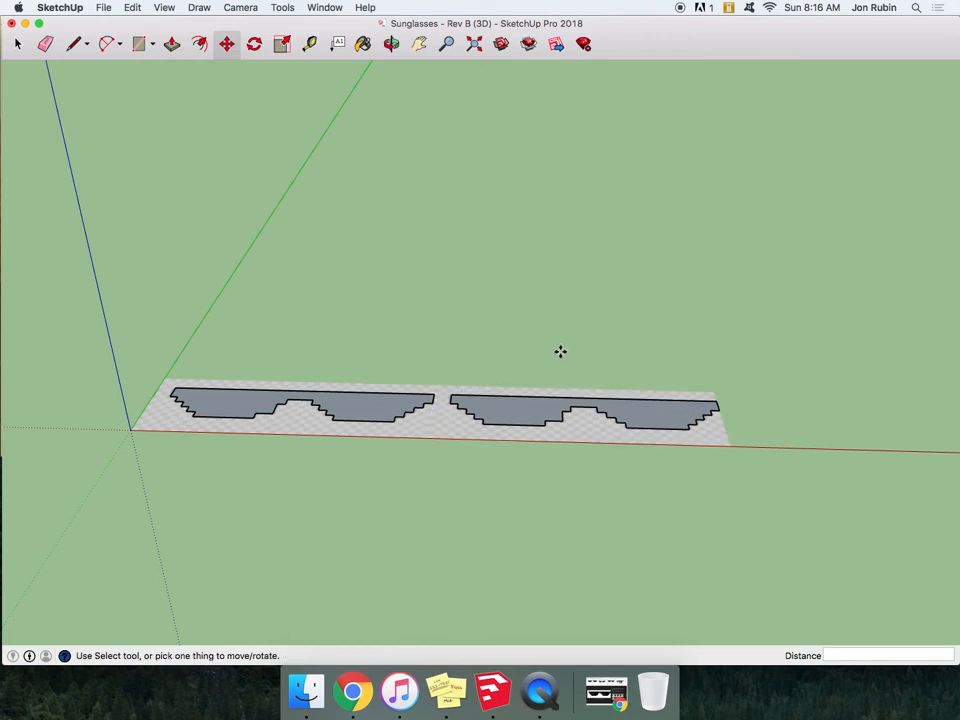
# Push/pull the original outline's face up about 6 11/16" to make the sunglasses solid
pyautogui.scroll(5, 645, 383)
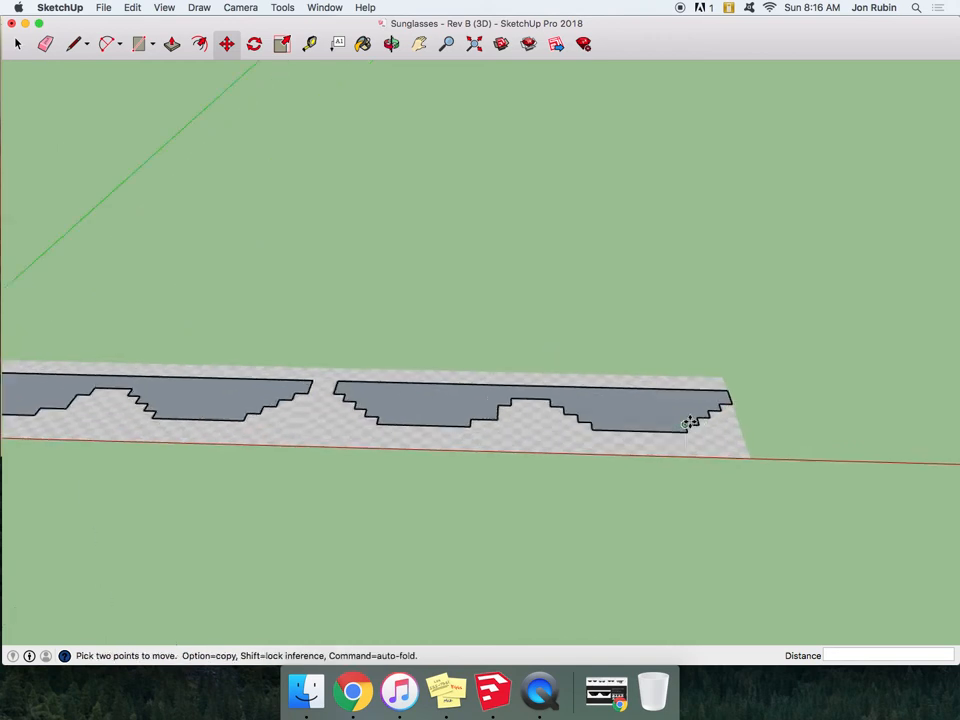
pyautogui.click(391, 43)
pyautogui.moveTo(806, 349); pyautogui.dragTo(639, 433)
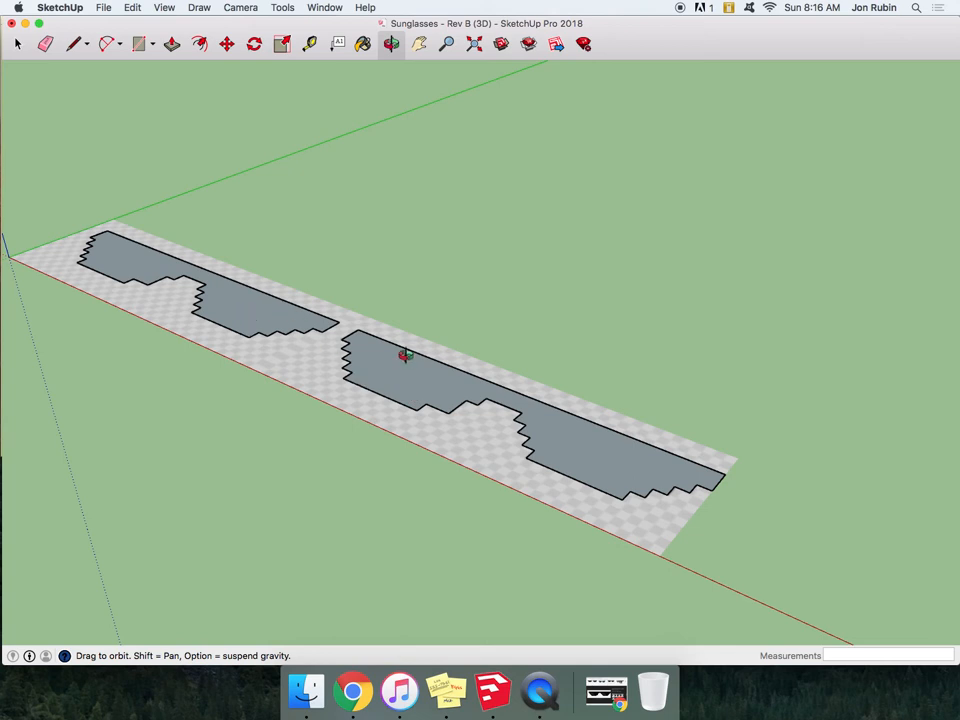
pyautogui.click(172, 44)
pyautogui.moveTo(236, 304); pyautogui.dragTo(234, 296)
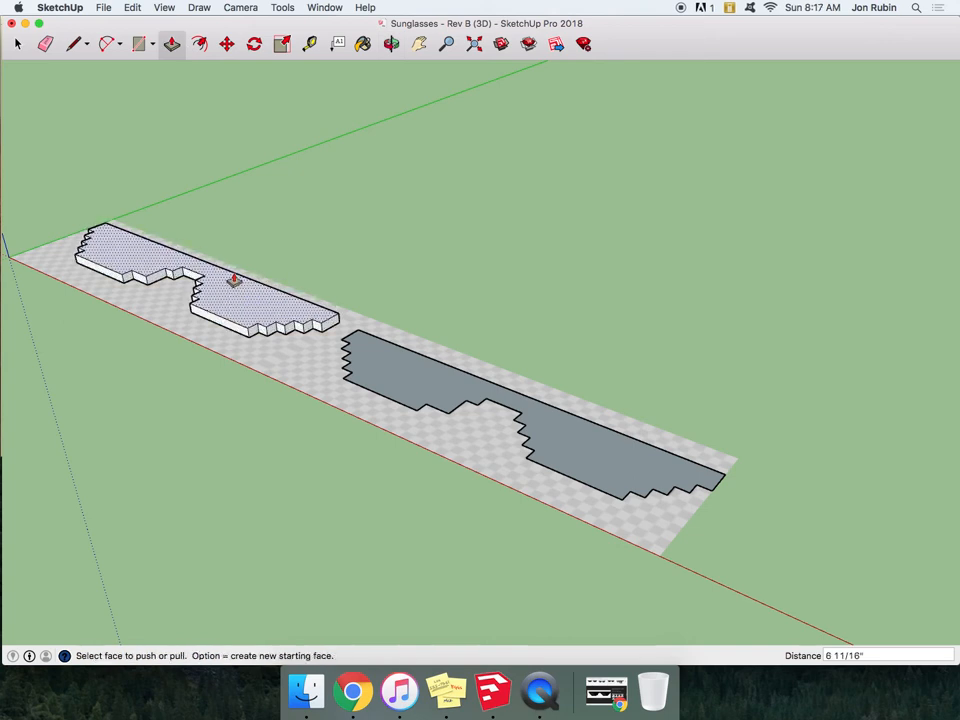
# Delete the traced flat outline from the copy to expose the sunglasses image and its lens highlights
pyautogui.click(18, 45)
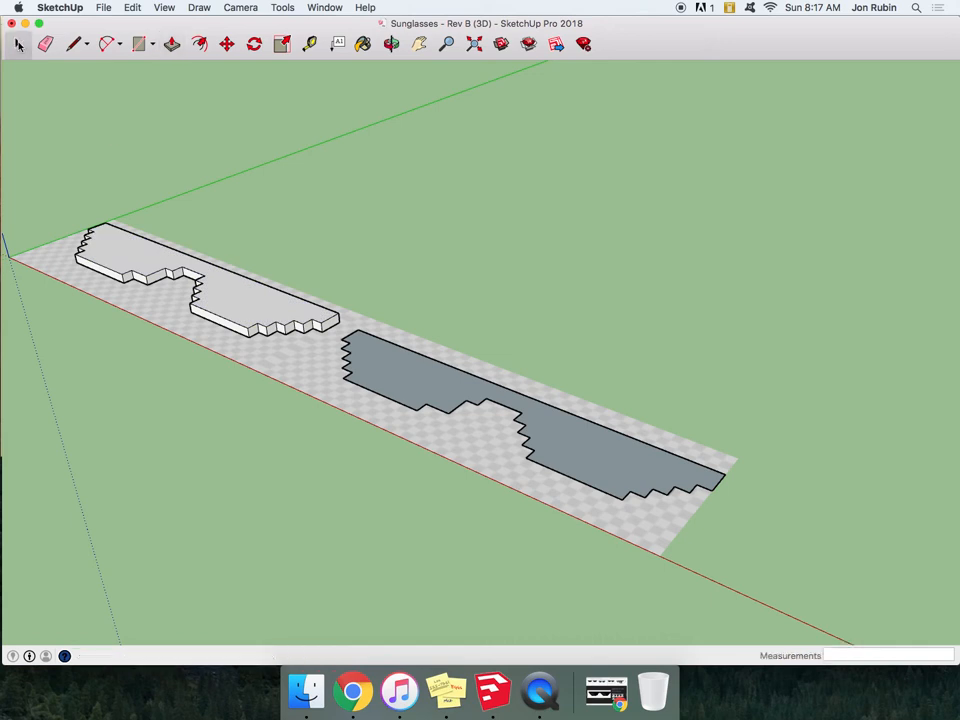
pyautogui.click(415, 381)
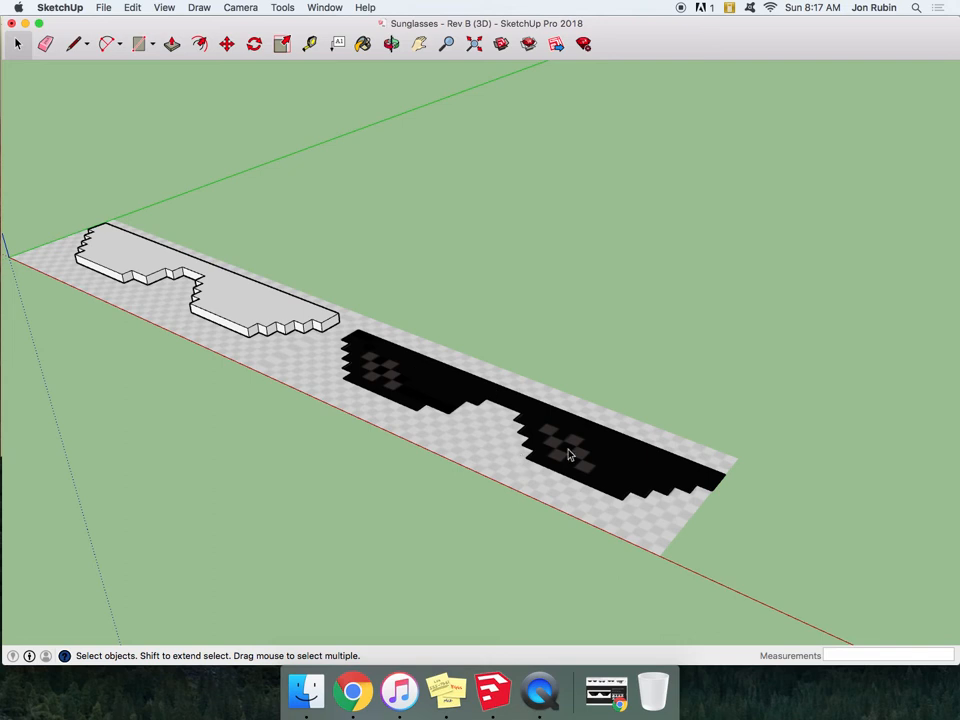
pyautogui.scroll(3, 572, 448)
pyautogui.scroll(6, 563, 453)
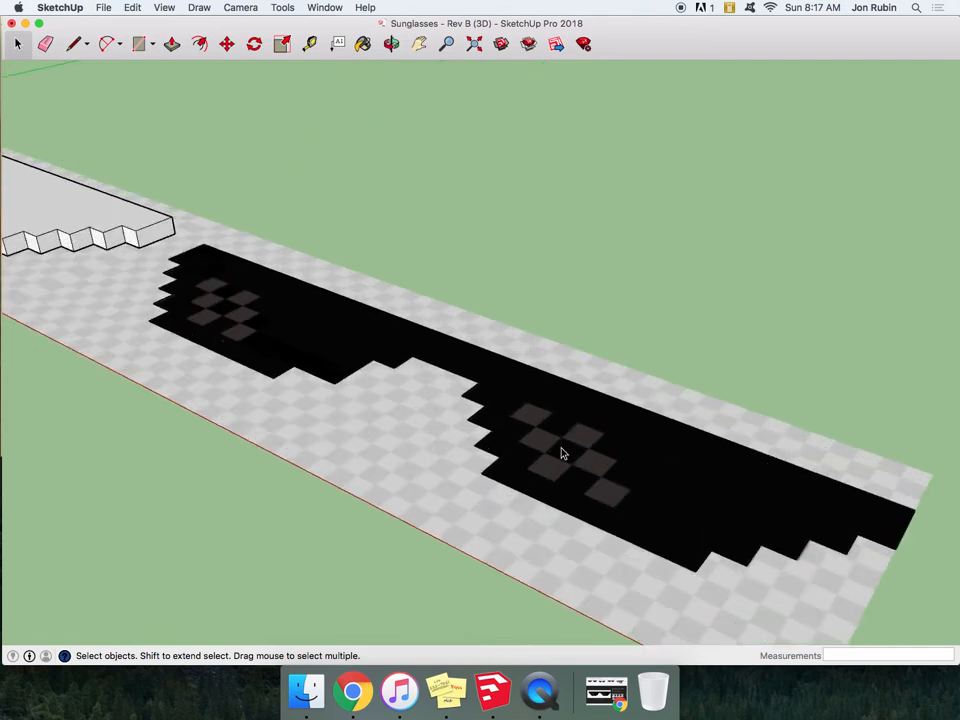
# Draw a square of about 7 13/16" over the first top-row highlight pixel in the copied image's right lens
pyautogui.press('l')
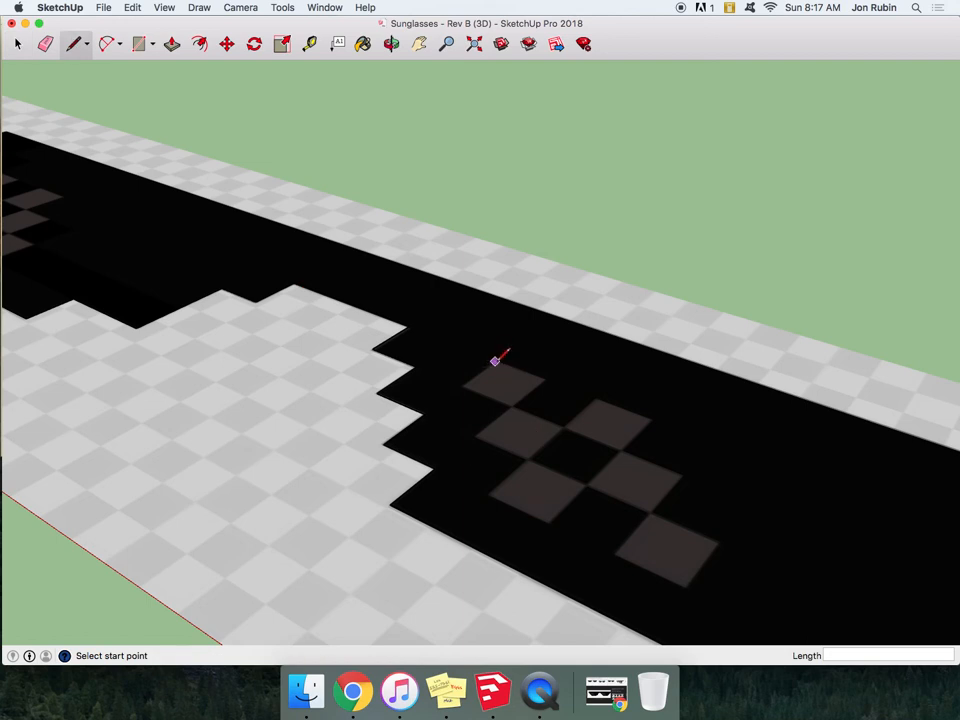
pyautogui.click(140, 45)
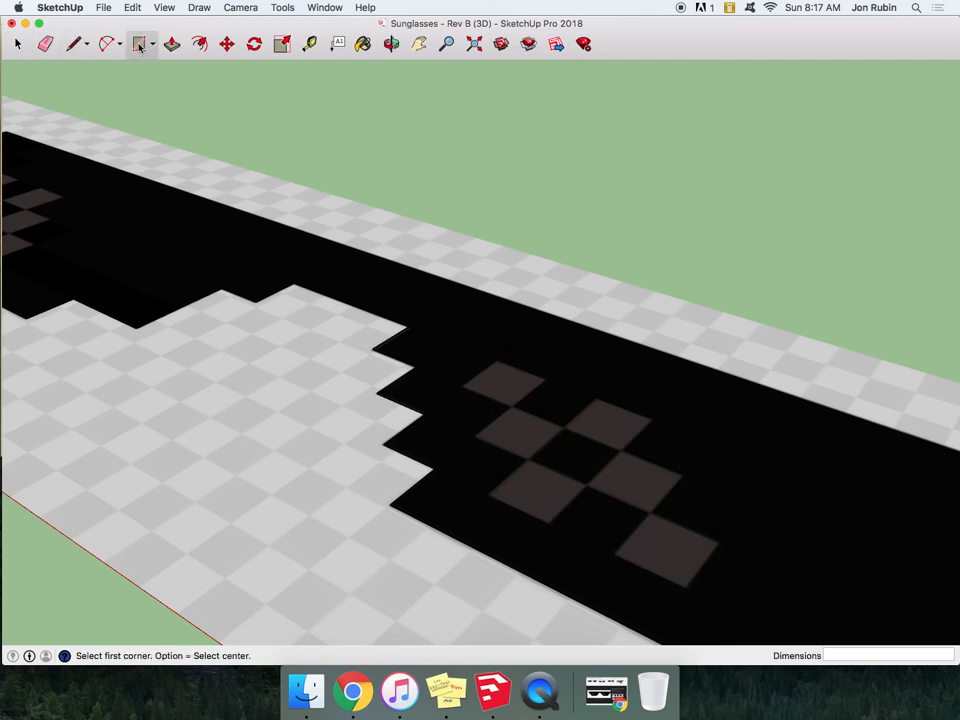
pyautogui.scroll(3, 486, 352)
pyautogui.scroll(3, 486, 352)
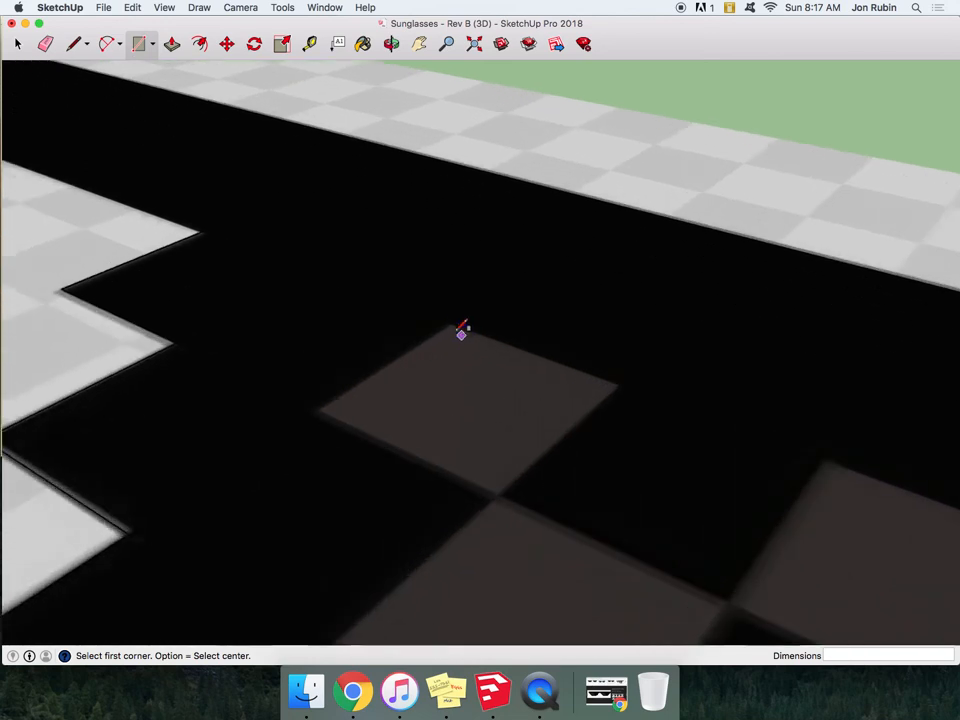
pyautogui.click(453, 323)
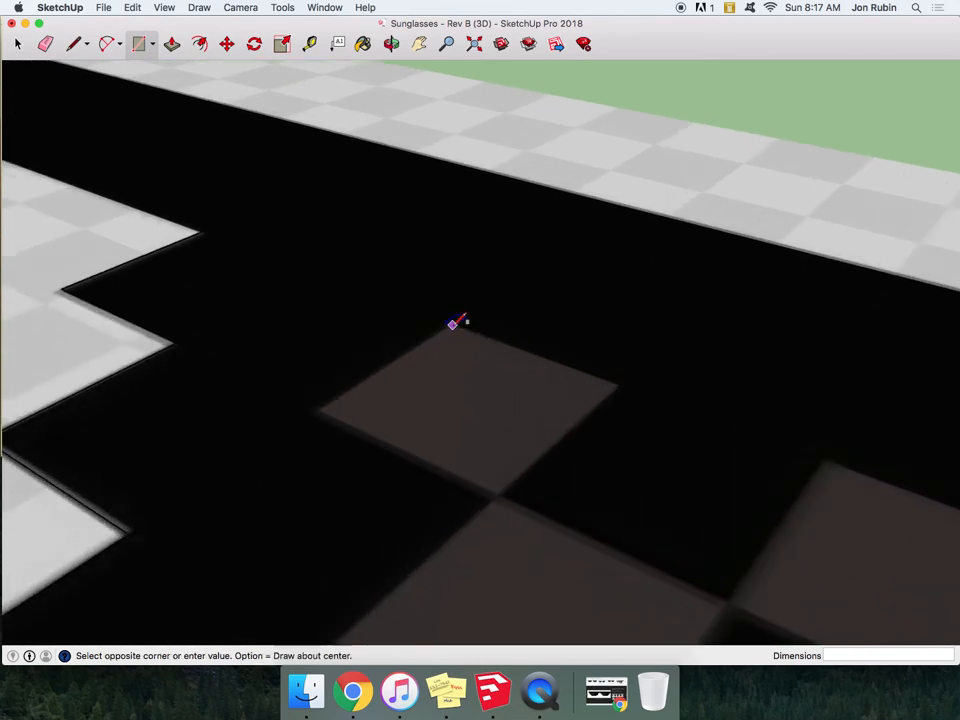
pyautogui.click(497, 492)
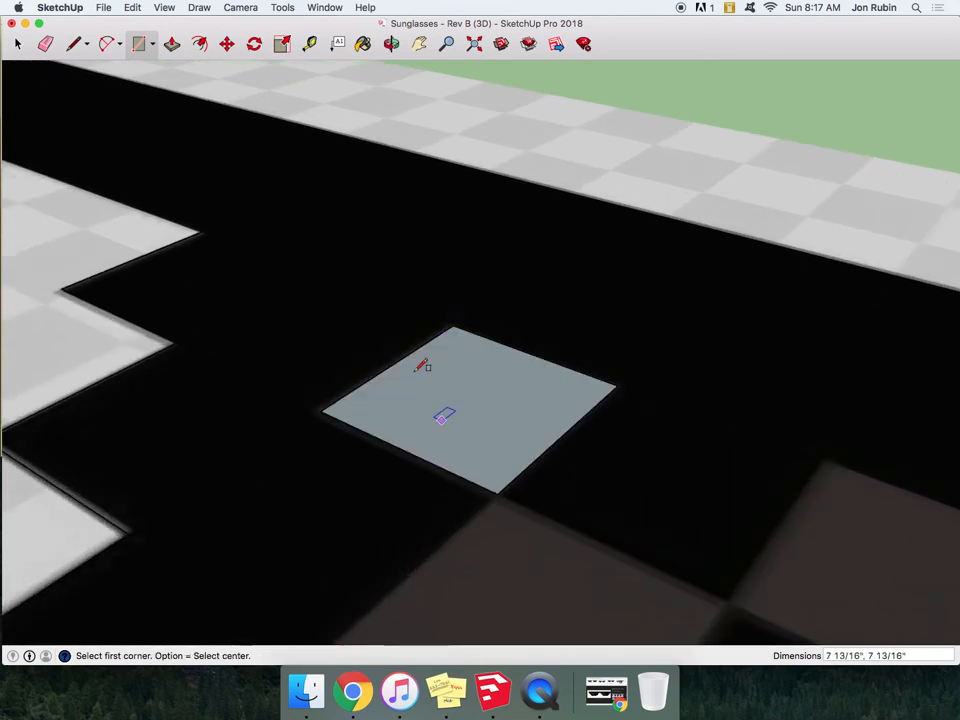
# Copy the square and align the duplicate corner to corner over the first middle-row highlight pixel of the same lens
pyautogui.scroll(-5, 405, 355)
pyautogui.click(21, 44)
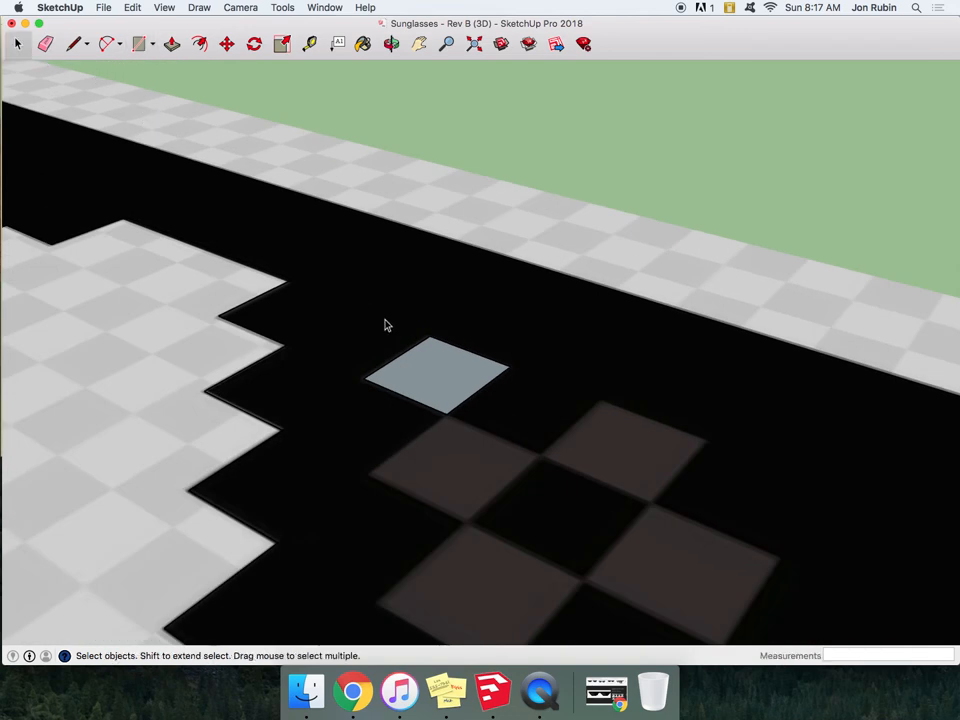
pyautogui.click(434, 379)
pyautogui.press('super+c')
pyautogui.press('super+v')
pyautogui.click(470, 462)
pyautogui.press('m')
pyautogui.click(527, 420)
pyautogui.click(446, 412)
# Paste another square and move it by its corner onto the second top-row highlight pixel
pyautogui.press('super+v')
pyautogui.click(635, 418)
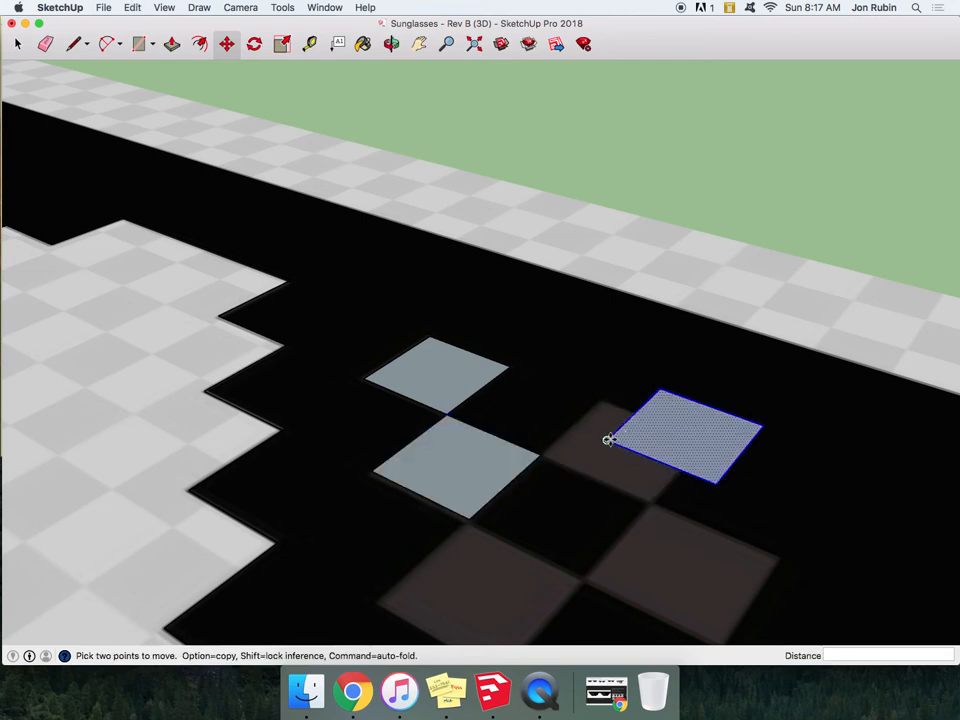
pyautogui.click(605, 439)
pyautogui.click(540, 453)
pyautogui.scroll(-3, 453, 383)
pyautogui.scroll(-3, 453, 383)
pyautogui.press('super+v')
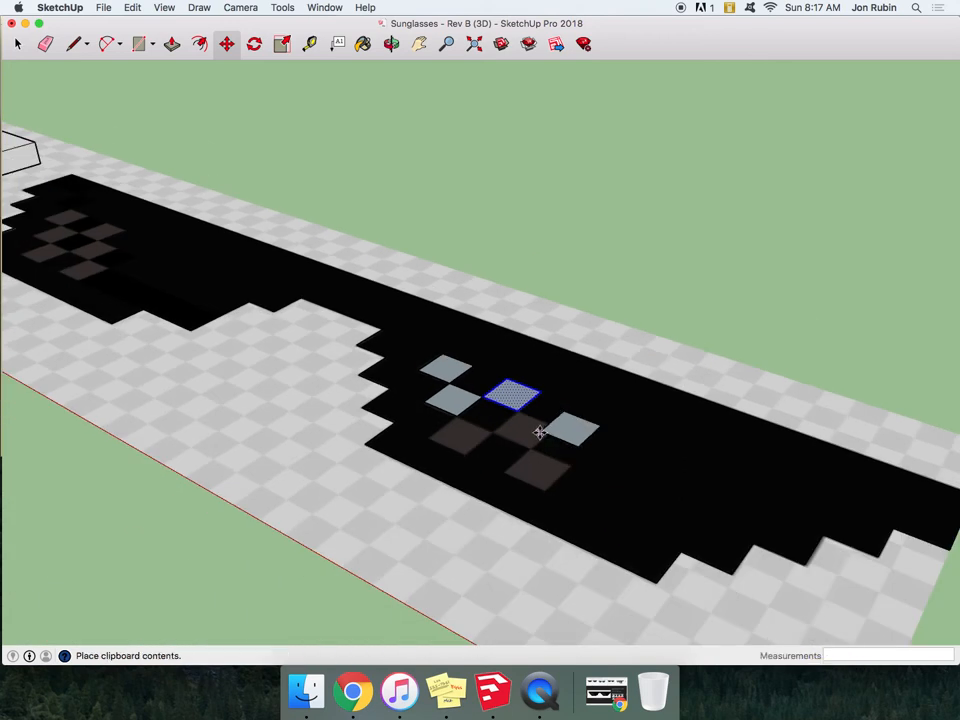
pyautogui.scroll(3, 530, 420)
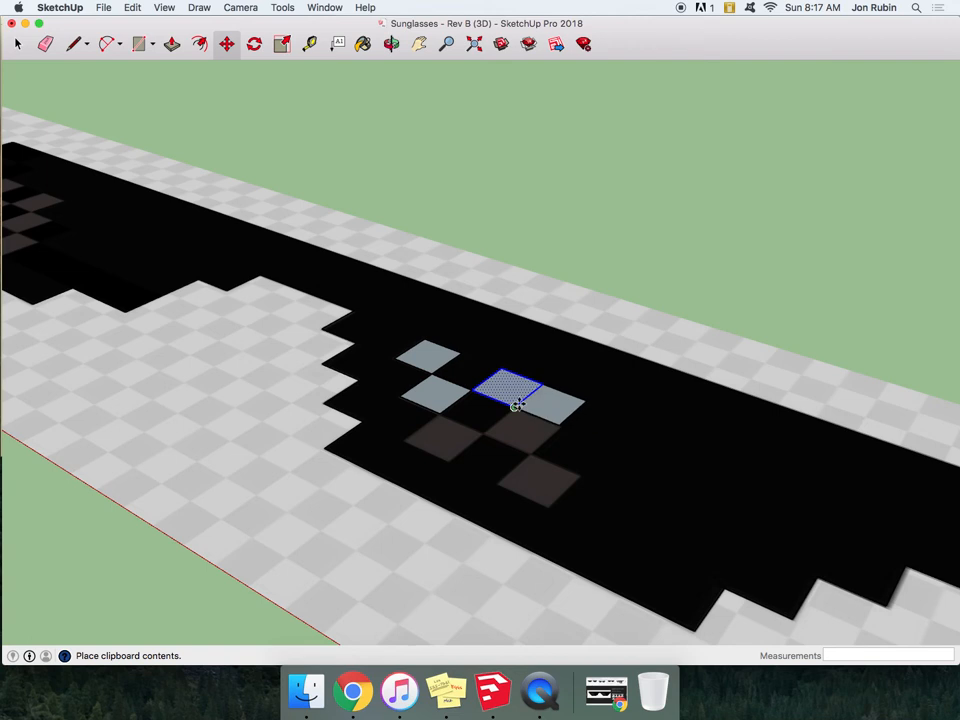
pyautogui.press('Escape')
pyautogui.click(18, 45)
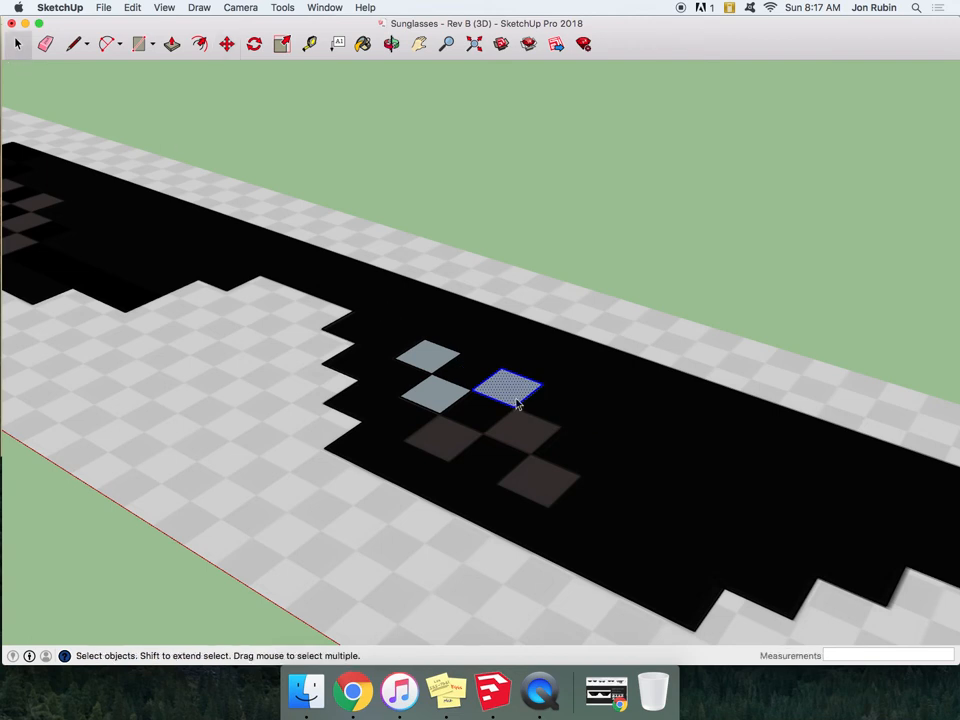
pyautogui.press('super+v')
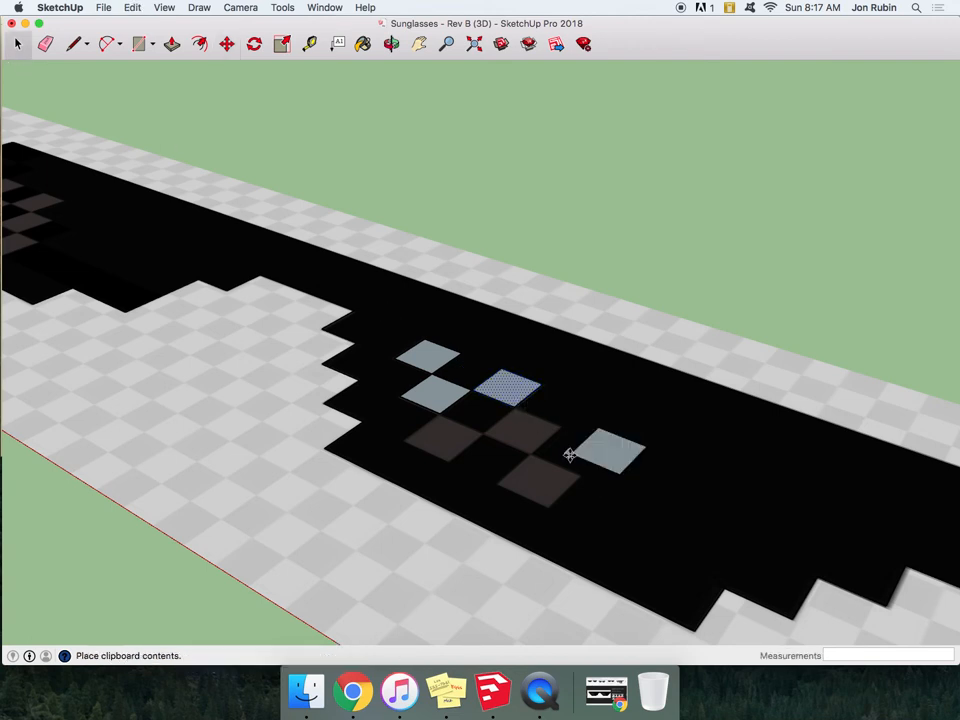
pyautogui.click(565, 450)
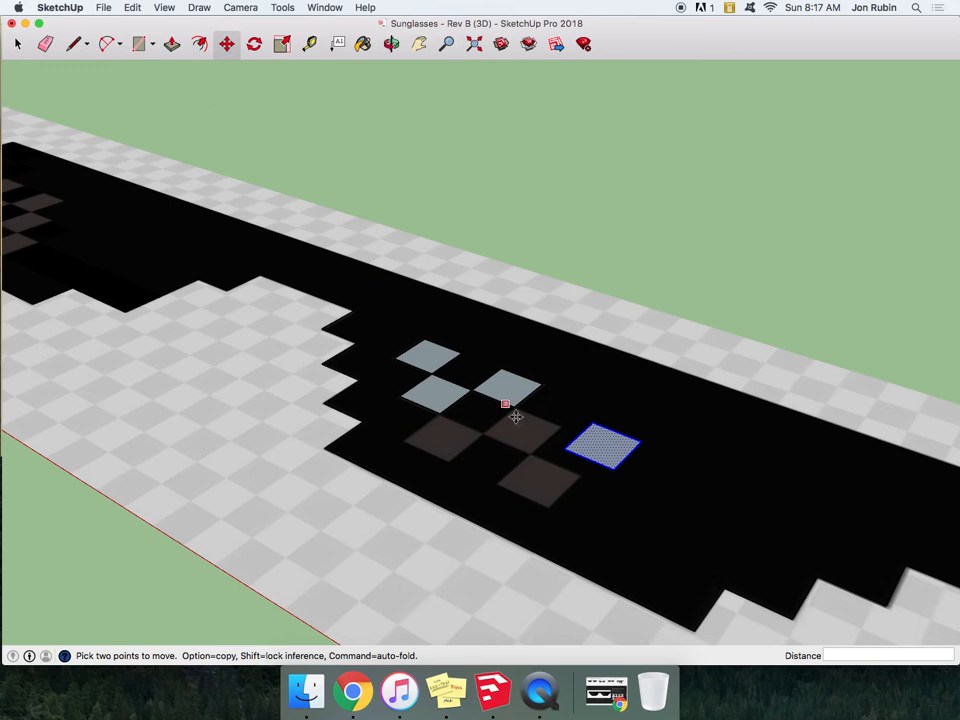
pyautogui.press('Escape')
pyautogui.click(19, 43)
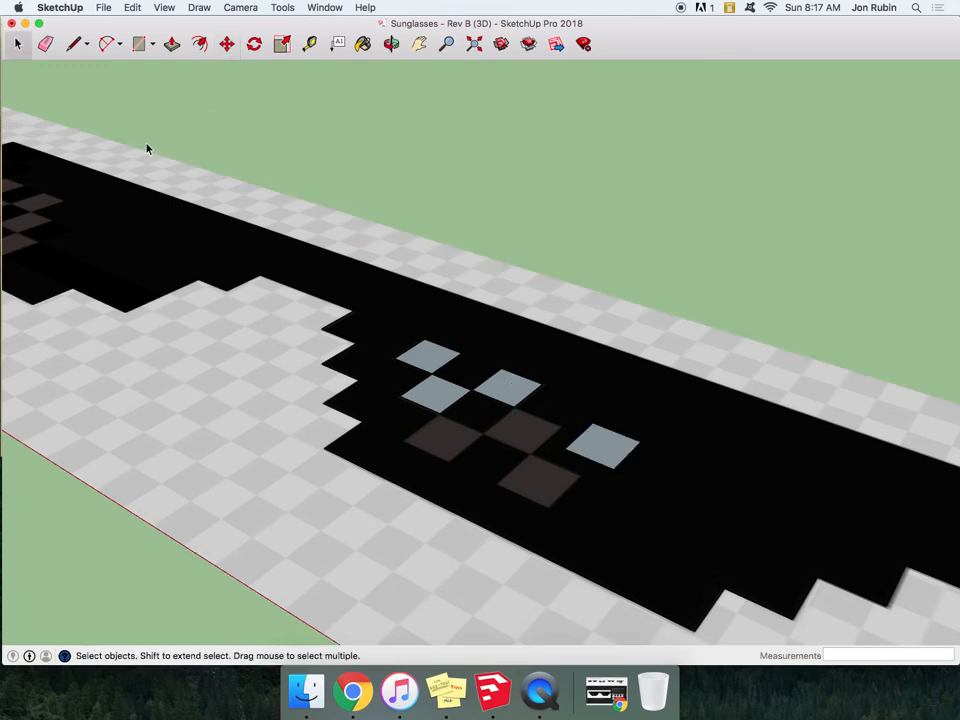
pyautogui.click(615, 458)
pyautogui.press('Delete')
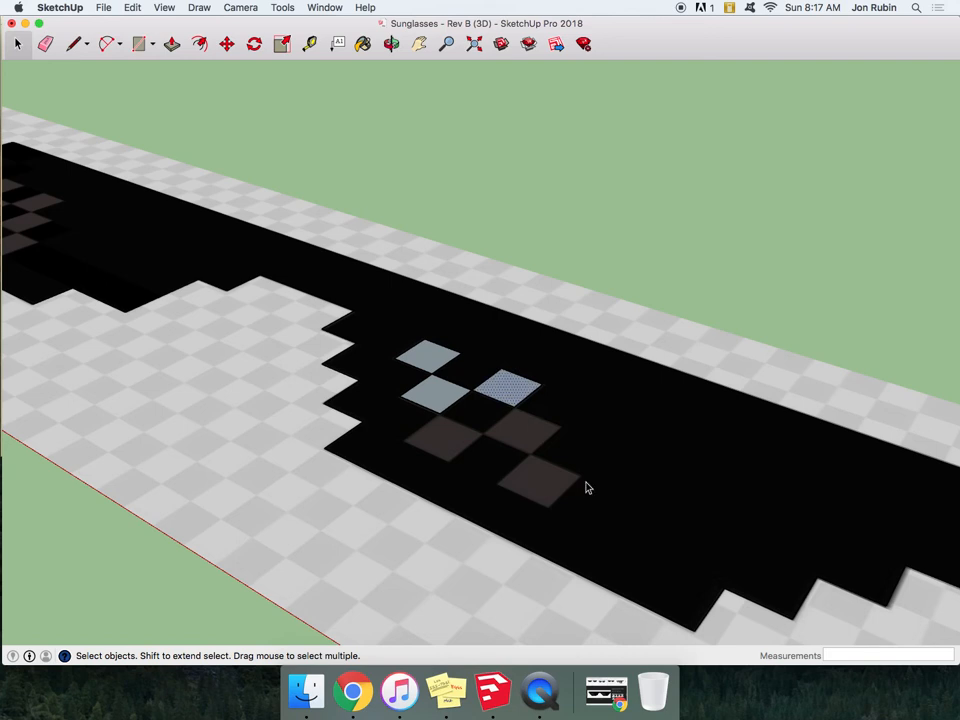
# Paste a square and move it by its corner onto the second middle-row highlight pixel
pyautogui.press('super+v')
pyautogui.click(627, 449)
pyautogui.click(625, 442)
pyautogui.click(510, 401)
# Paste a square and move it onto the first bottom-row highlight pixel, meeting the corner of the second middle-row square
pyautogui.press('super+v')
pyautogui.click(640, 463)
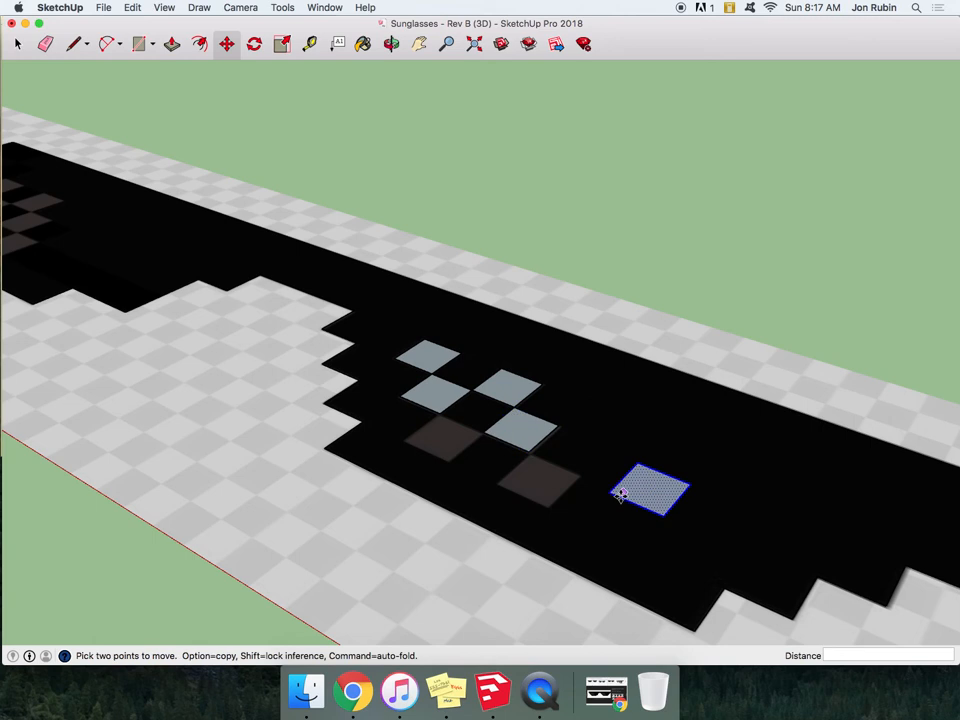
pyautogui.click(611, 492)
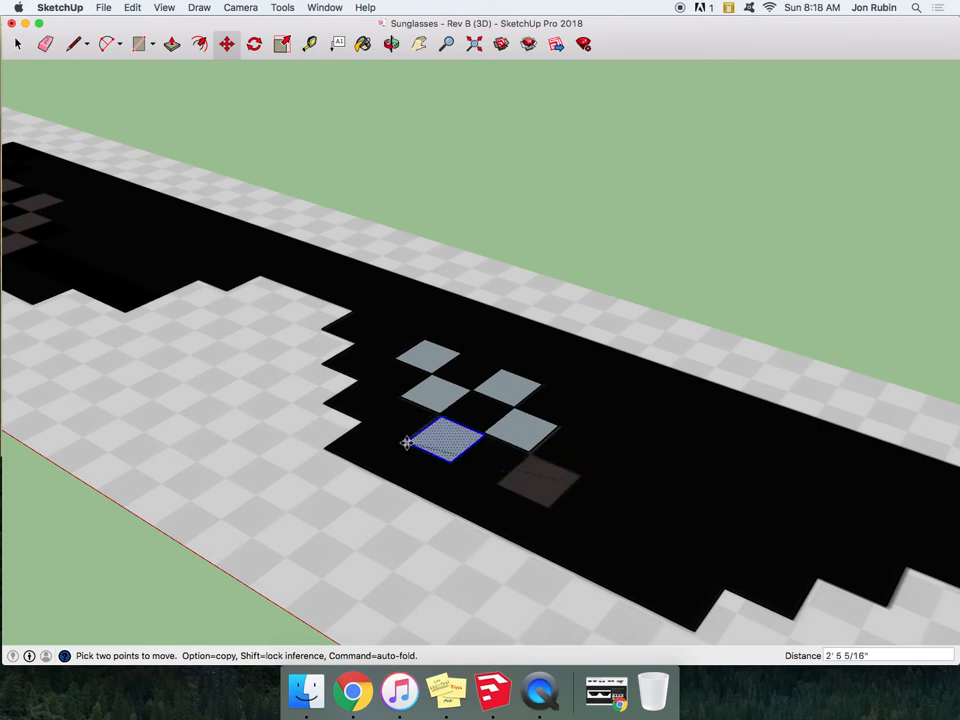
pyautogui.press('Escape')
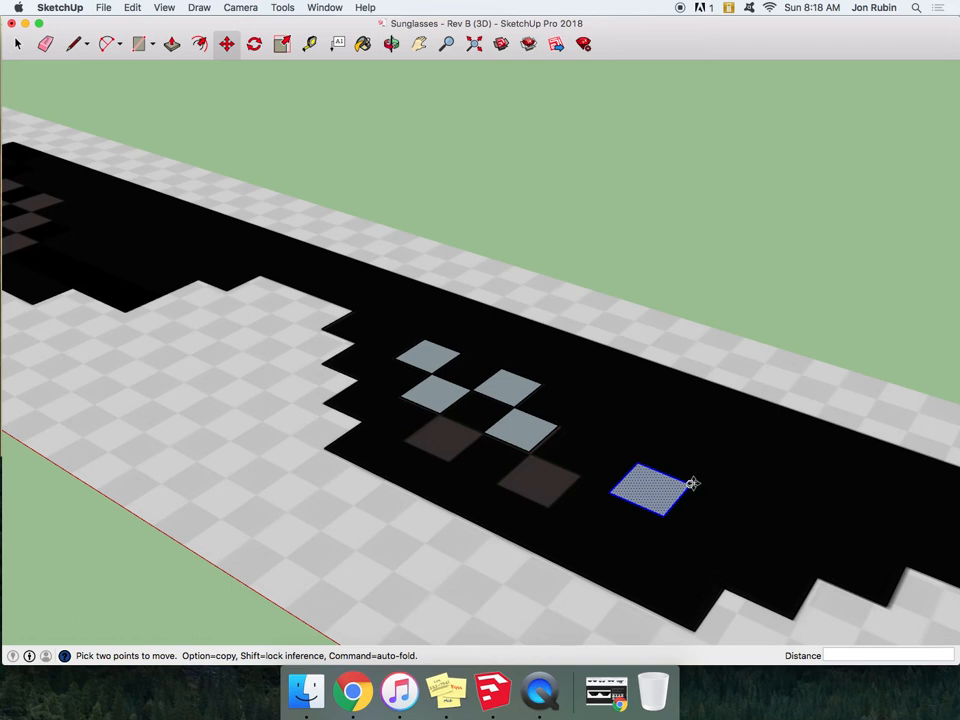
pyautogui.click(688, 487)
pyautogui.click(483, 432)
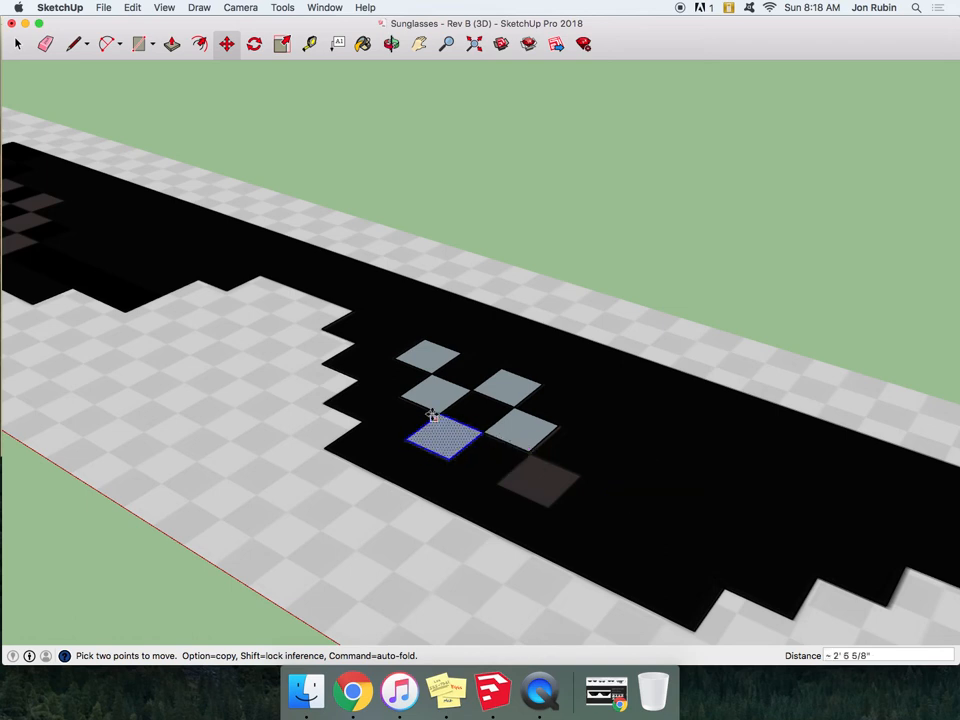
pyautogui.press('super+v')
pyautogui.click(585, 476)
pyautogui.press('super+z')
pyautogui.press('super+v')
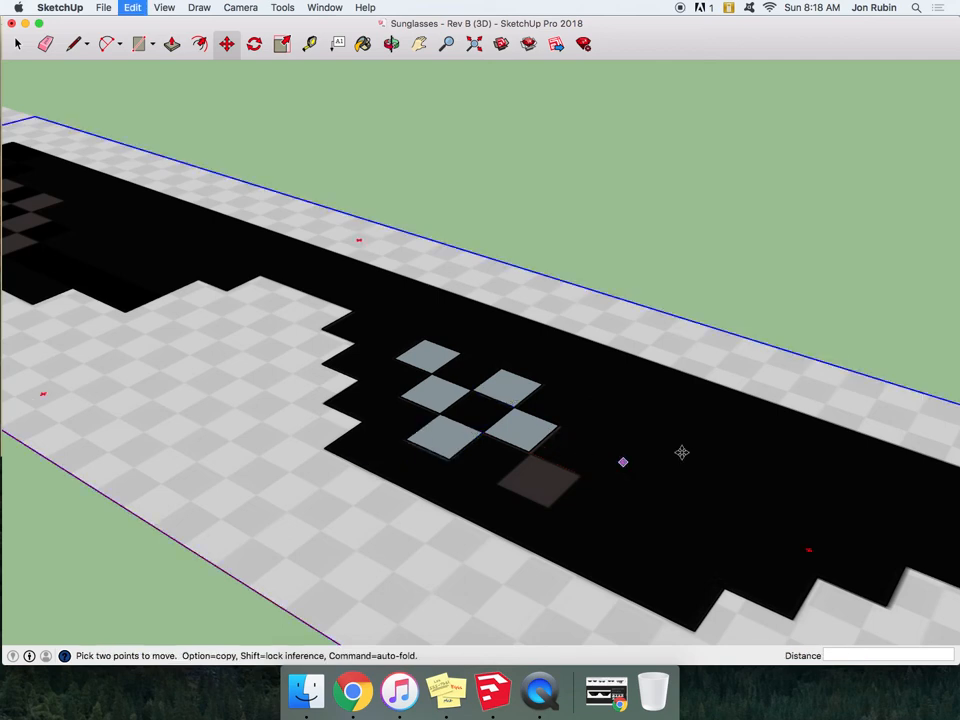
pyautogui.click(601, 455)
pyautogui.click(582, 441)
pyautogui.press('Escape')
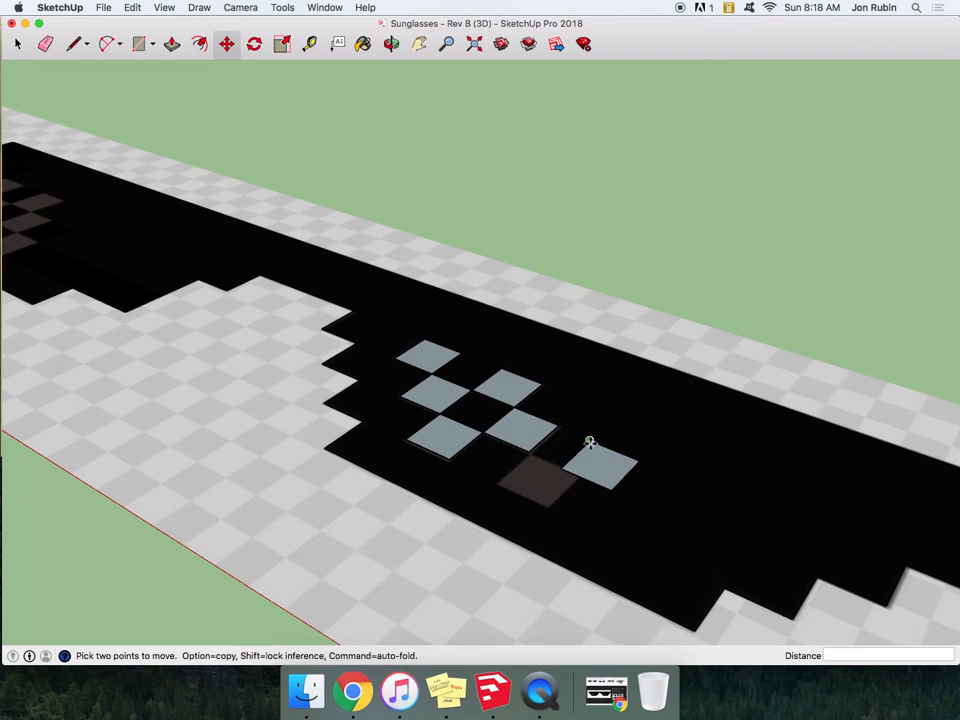
pyautogui.press('super+z')
# Paste another square and move it by its corner onto the second bottom-row highlight pixel of the same lens
pyautogui.press('super+v')
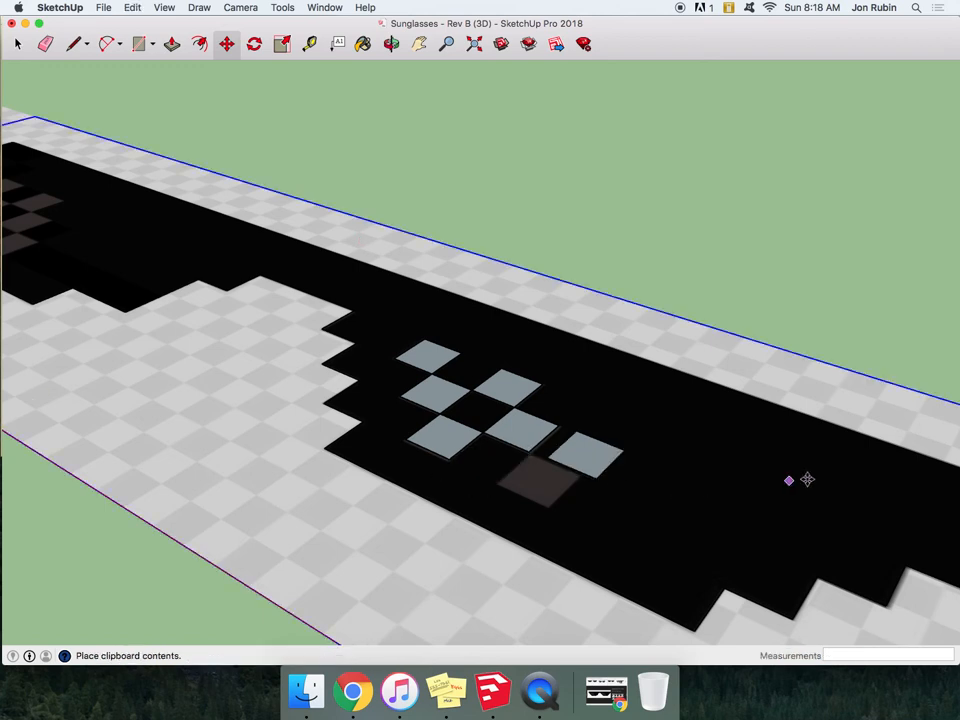
pyautogui.click(853, 495)
pyautogui.click(630, 444)
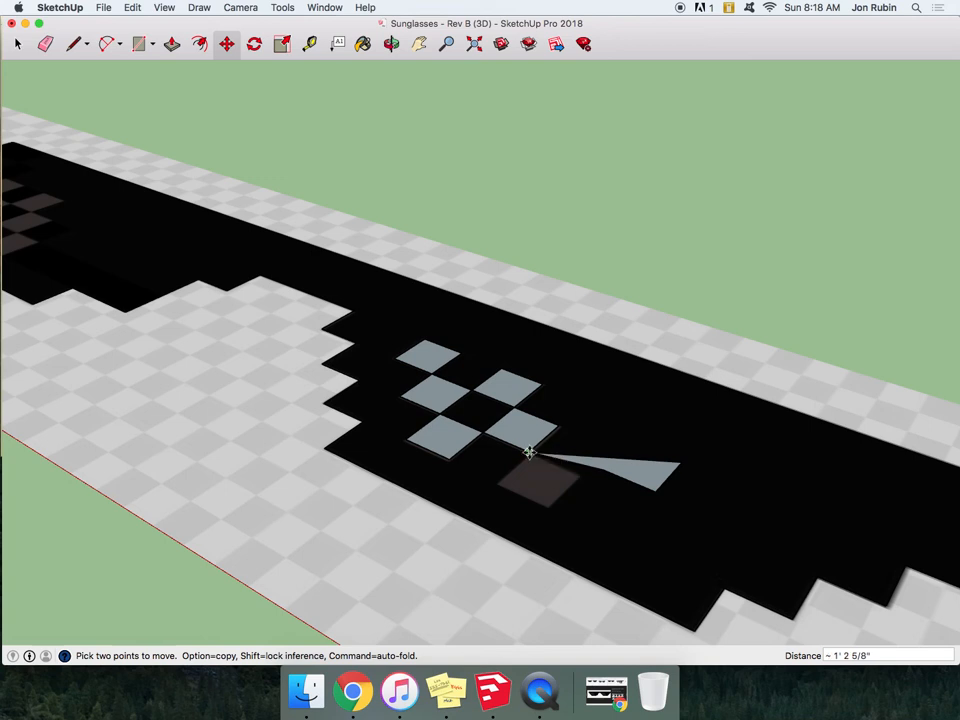
pyautogui.press('Escape')
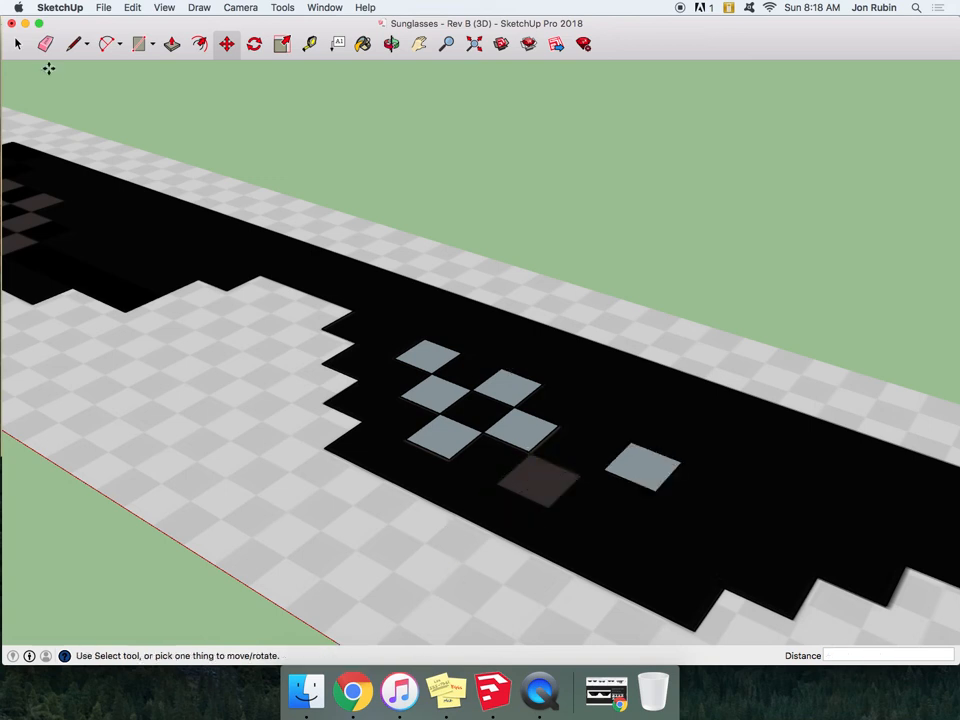
pyautogui.click(17, 44)
pyautogui.click(631, 471)
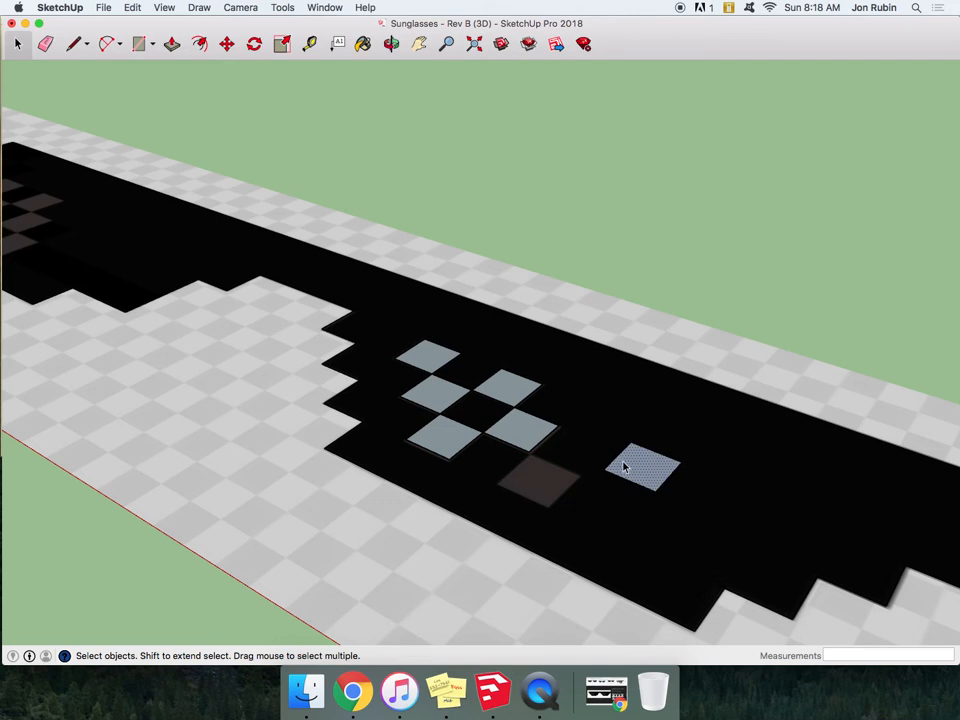
pyautogui.press('m')
pyautogui.moveTo(607, 451); pyautogui.dragTo(529, 452)
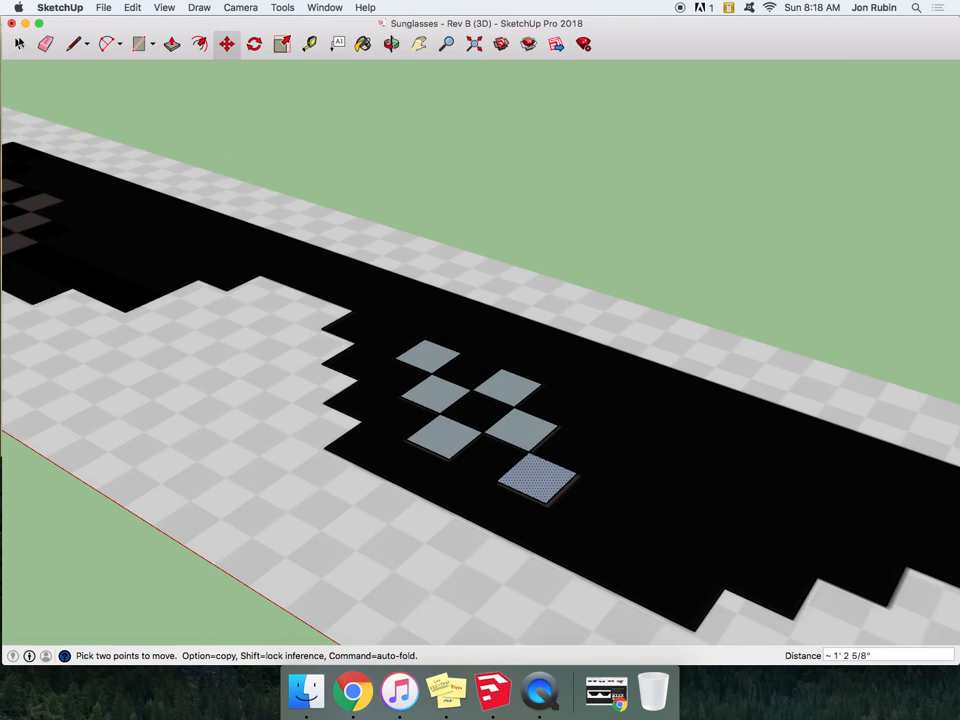
# Select only the six highlight squares, leaving out the image and outline edges, and paste a copy of them beside the image
pyautogui.press('space')
pyautogui.scroll(-5, 583, 379)
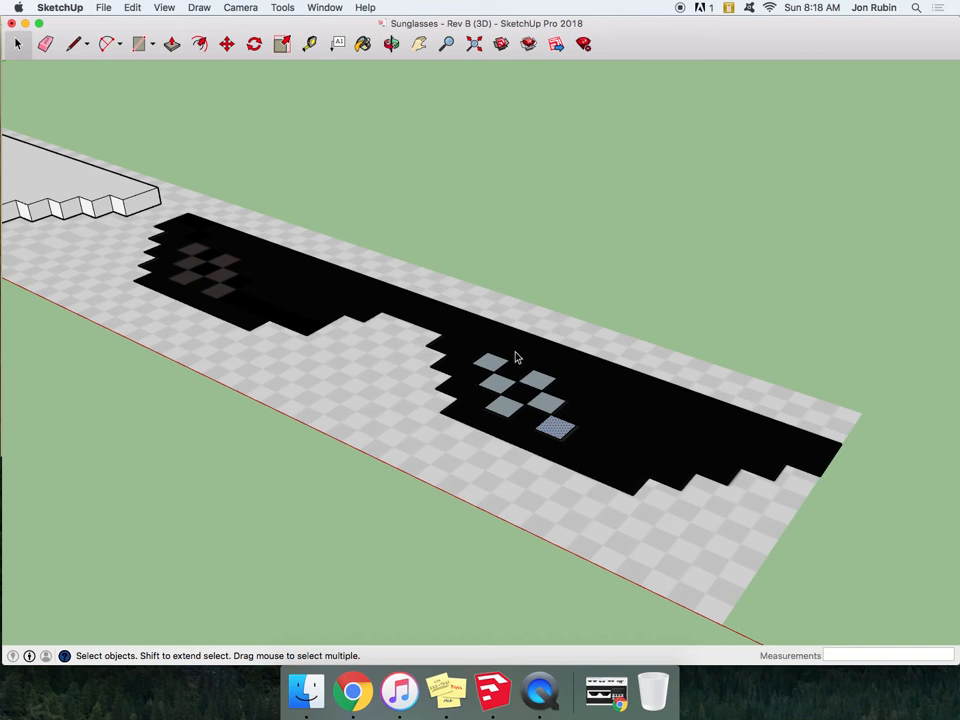
pyautogui.moveTo(464, 343); pyautogui.dragTo(615, 486)
pyautogui.keyDown('shift'); pyautogui.click(450, 467); pyautogui.keyUp('shift')
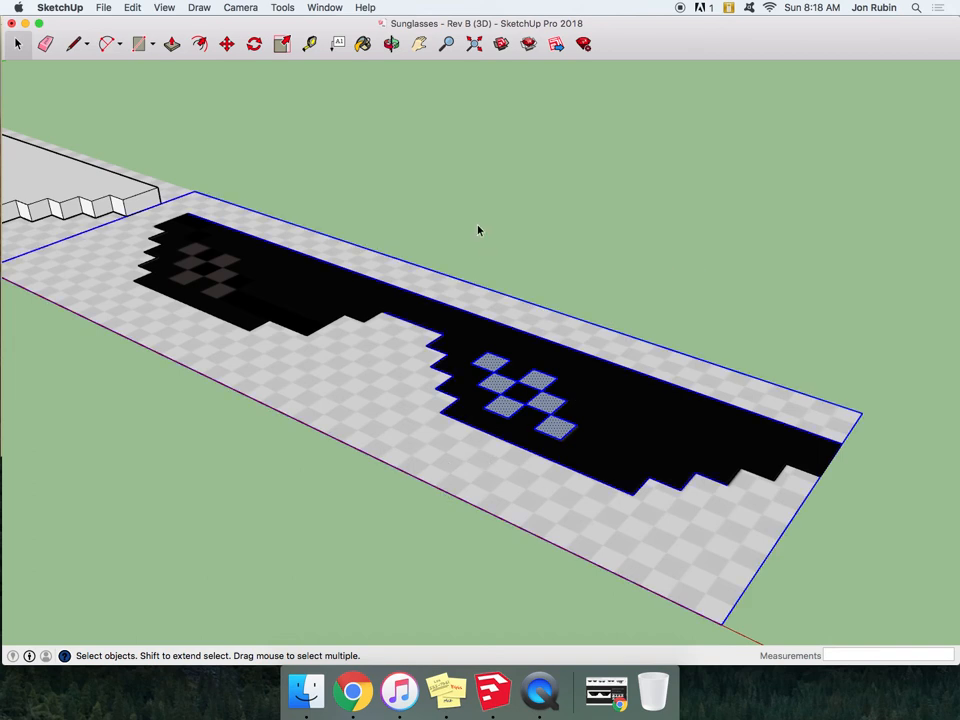
pyautogui.keyDown('shift'); pyautogui.click(605, 416); pyautogui.keyUp('shift')
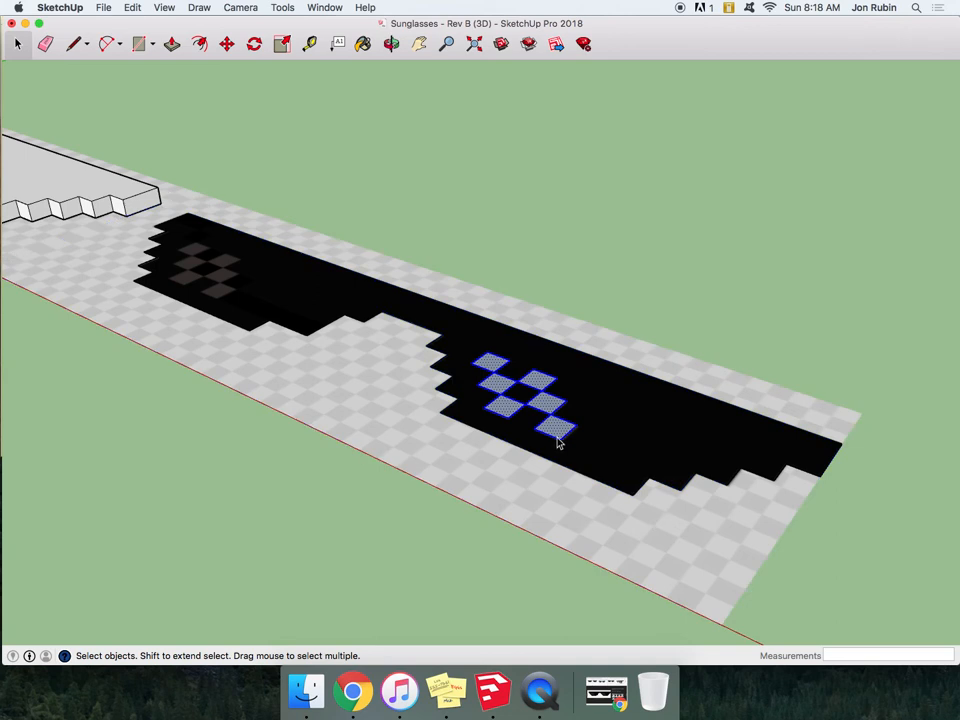
pyautogui.scroll(3, 555, 436)
pyautogui.press('super+c')
pyautogui.press('super+v')
pyautogui.click(545, 190)
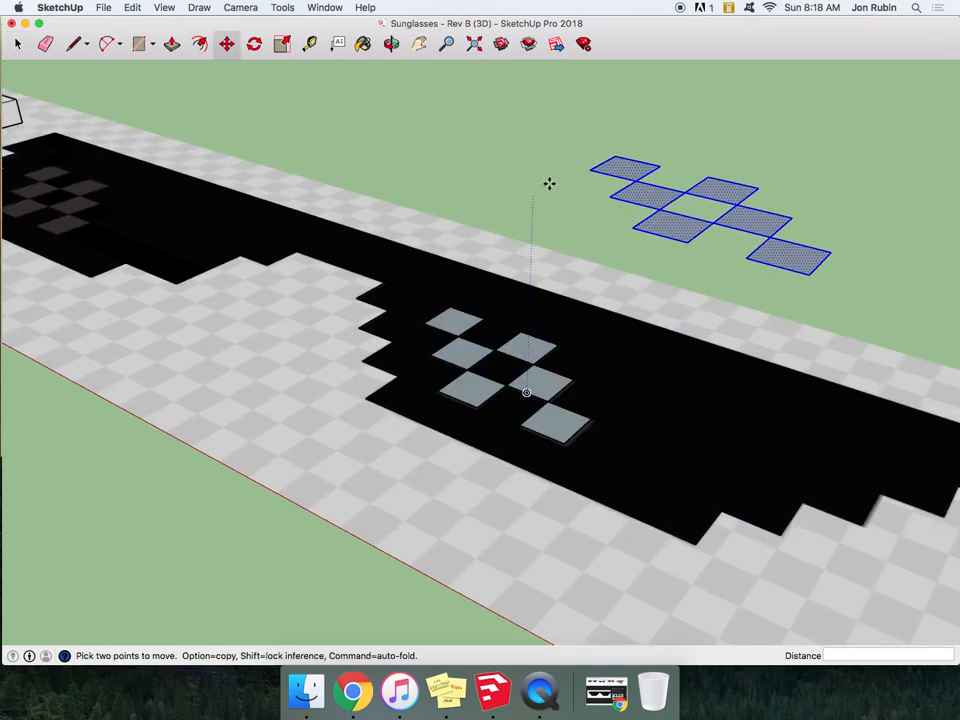
# Move the pasted set of squares by its top corner onto the matching highlight pixels of the other lens
pyautogui.click(616, 156)
pyautogui.scroll(-5, 616, 156)
pyautogui.scroll(3, 325, 160)
pyautogui.scroll(8, 325, 160)
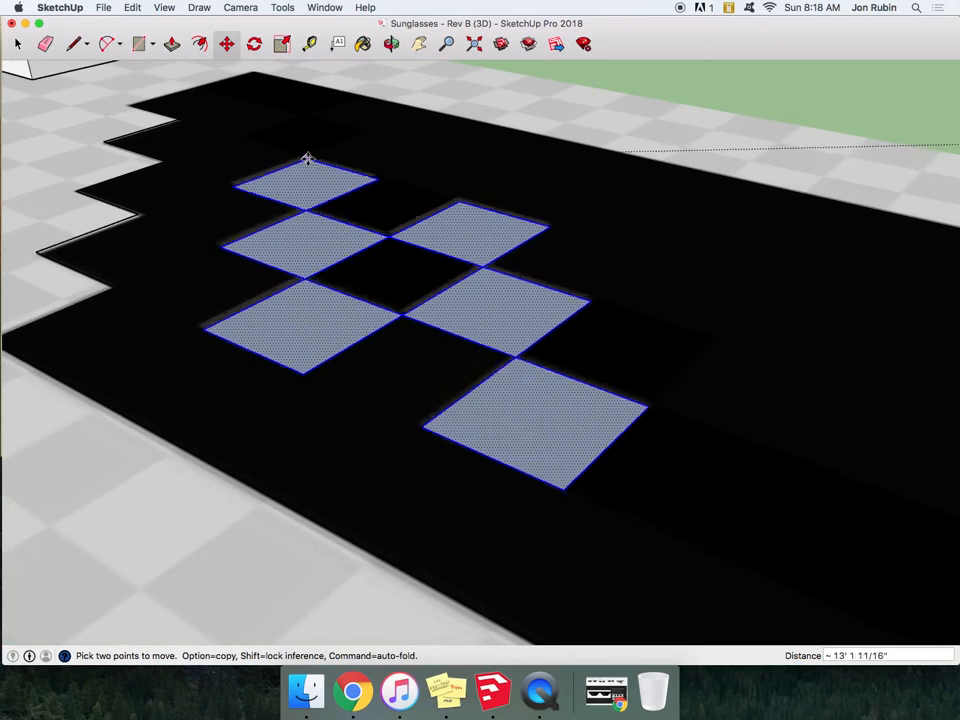
pyautogui.click(307, 155)
pyautogui.scroll(-6, 308, 155)
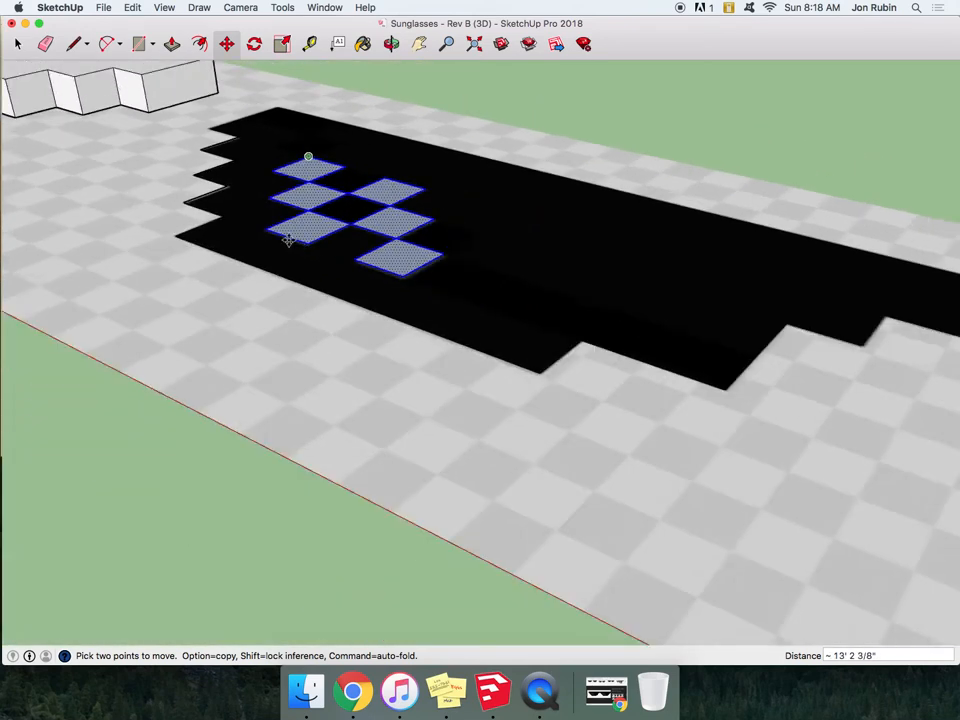
# Delete the copied reference image and erase the traced outline around the highlights, keeping only its long top edge
pyautogui.scroll(-5, 322, 263)
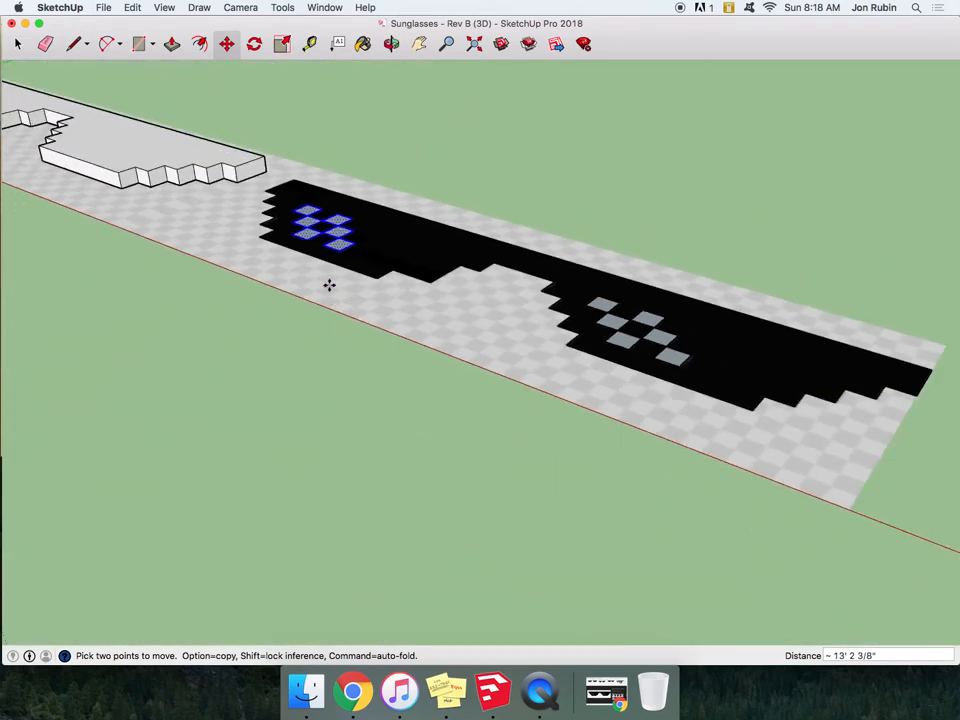
pyautogui.click(391, 44)
pyautogui.moveTo(330, 300); pyautogui.dragTo(513, 340)
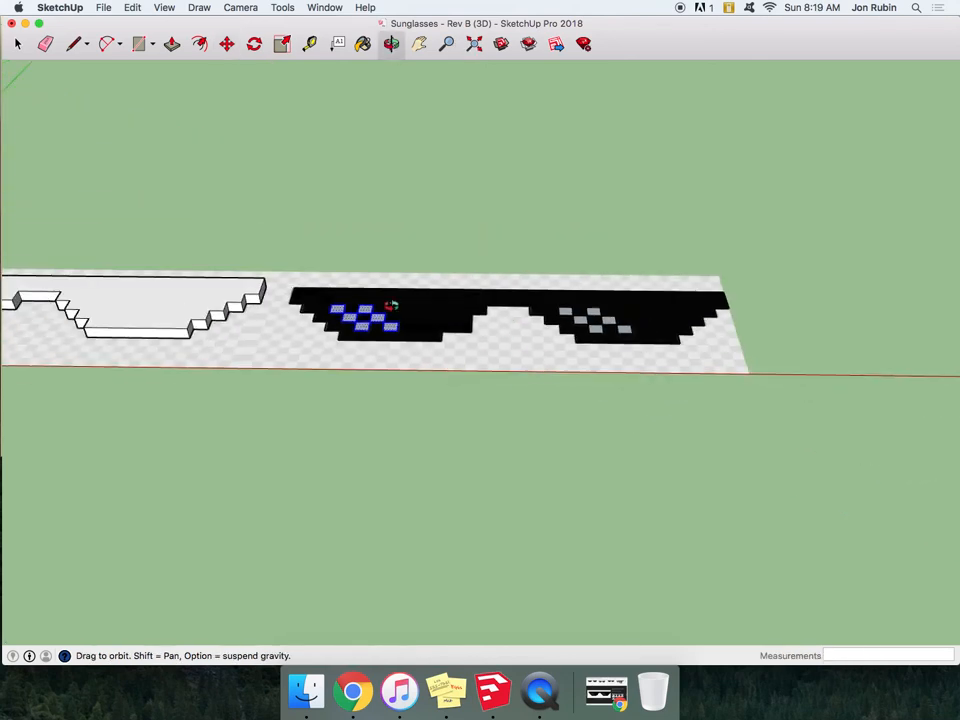
pyautogui.press('space')
pyautogui.click(528, 368)
pyautogui.press('Delete')
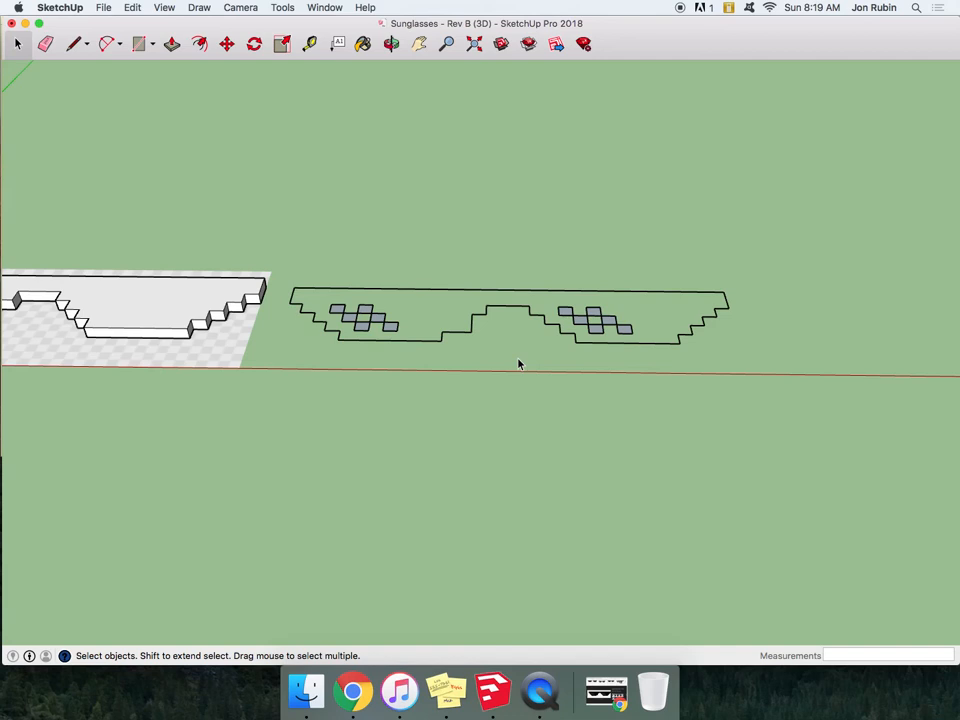
pyautogui.press('e')
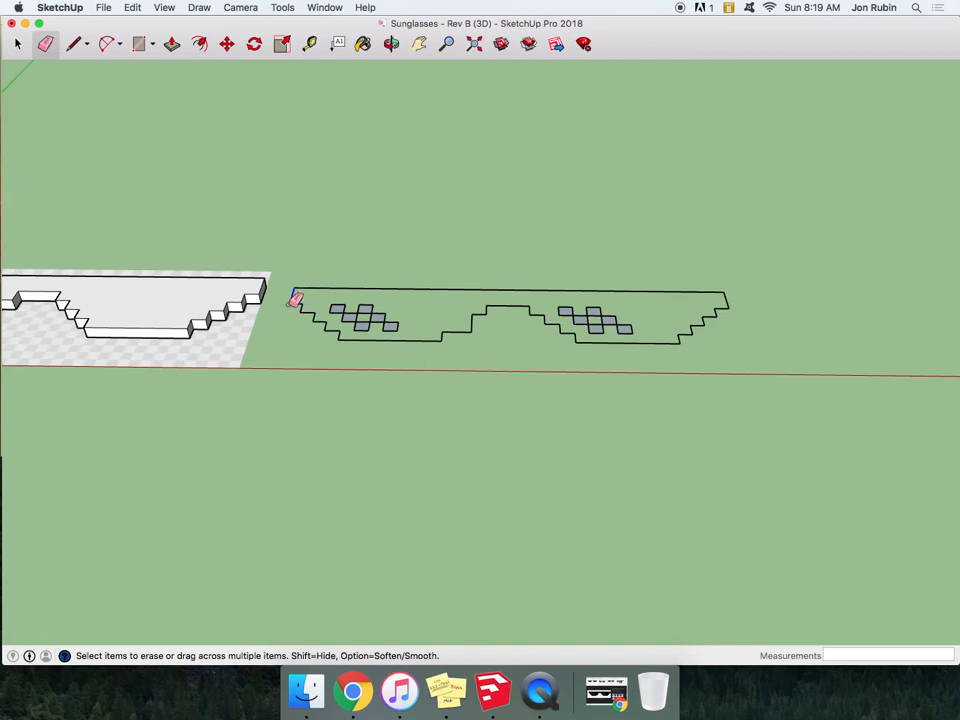
pyautogui.moveTo(298, 300)
pyautogui.mouseDown()
pyautogui.moveTo(339, 330)
pyautogui.moveTo(394, 339)
pyautogui.moveTo(534, 304)
pyautogui.moveTo(602, 347)
pyautogui.moveTo(704, 320)
pyautogui.moveTo(756, 289)
pyautogui.mouseUp()
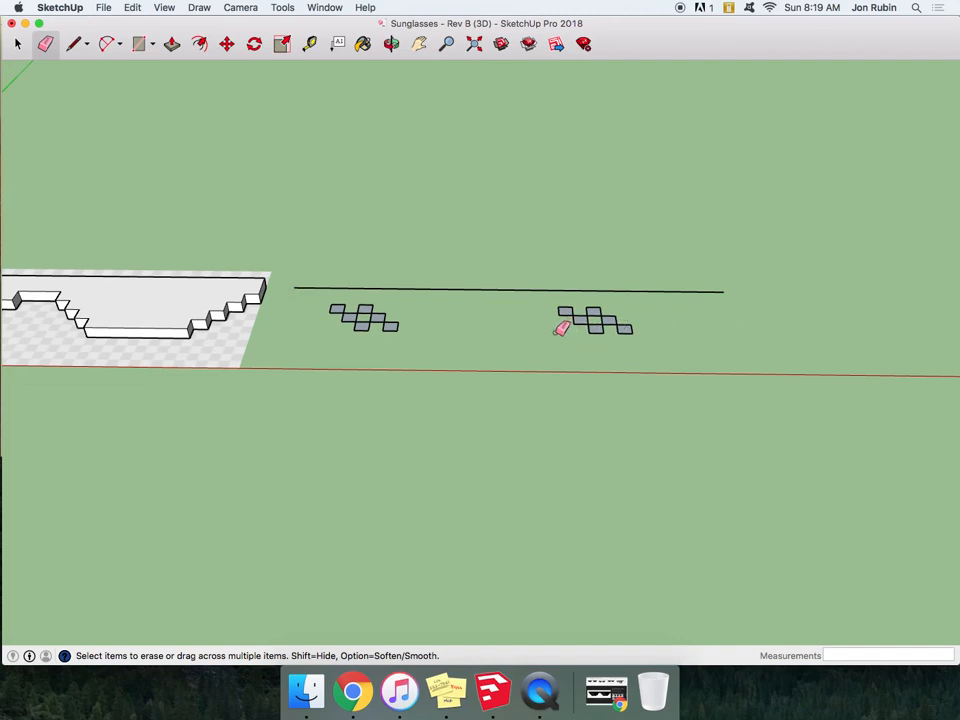
# Select both sets of highlight squares and move them from the kept edge's endpoint to the matching top corner of the extruded sunglasses
pyautogui.click(16, 44)
pyautogui.moveTo(306, 266); pyautogui.dragTo(673, 380)
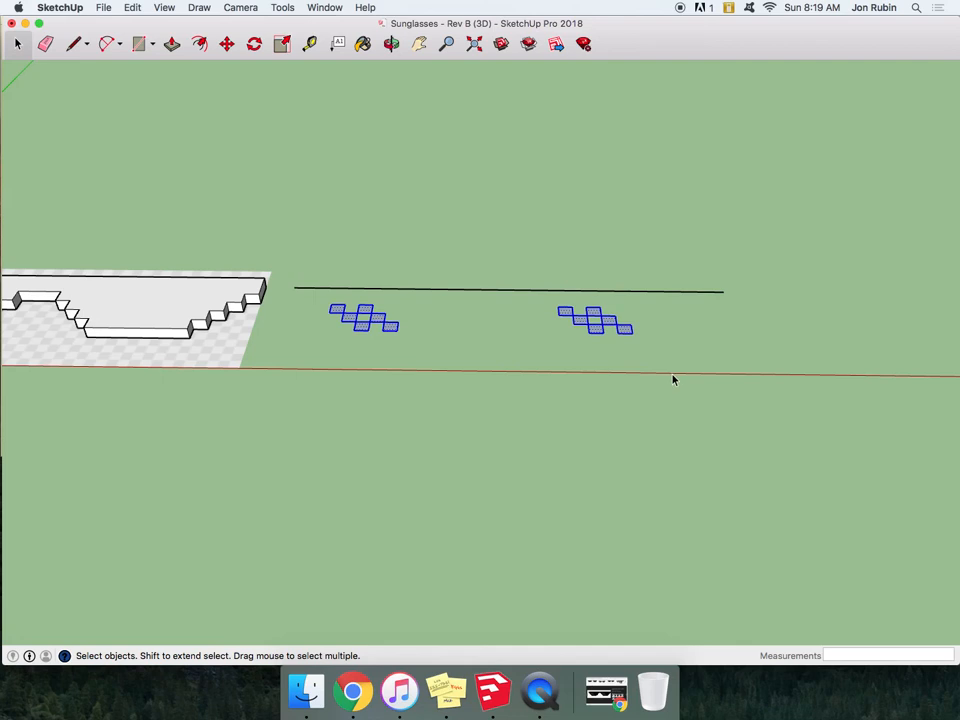
pyautogui.press('m')
pyautogui.click(298, 288)
pyautogui.scroll(-3, 692, 287)
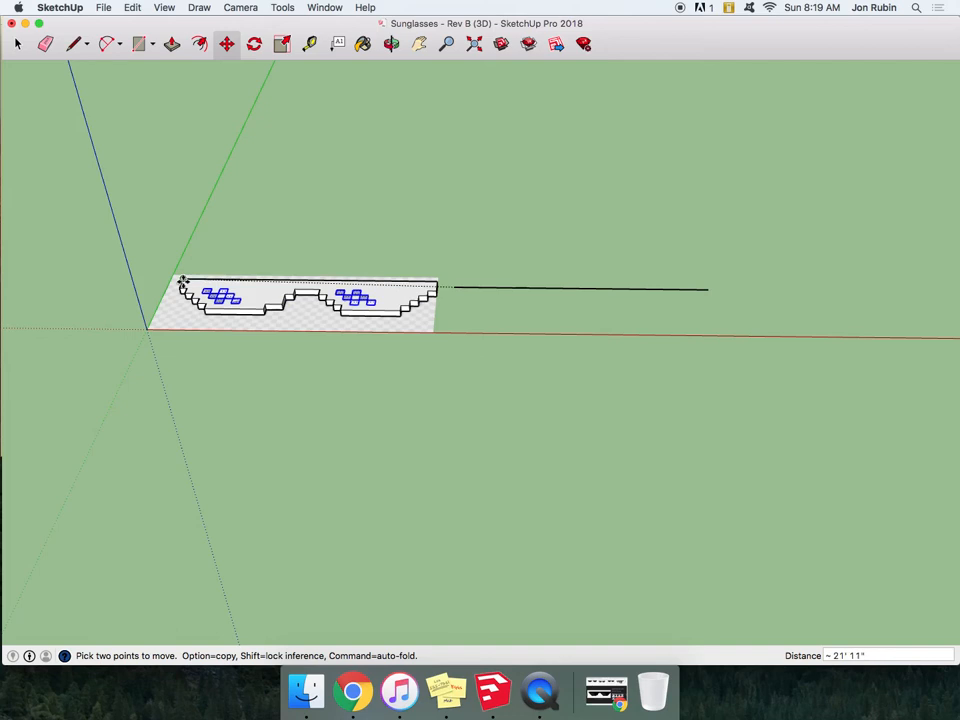
pyautogui.scroll(4, 183, 278)
pyautogui.click(183, 276)
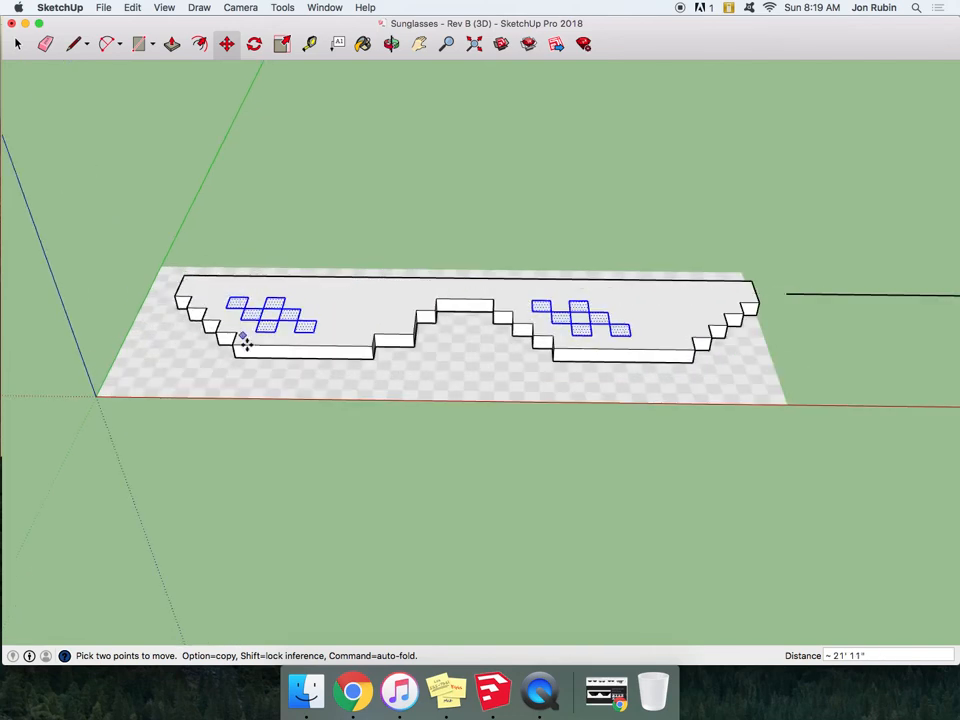
pyautogui.scroll(-2, 240, 351)
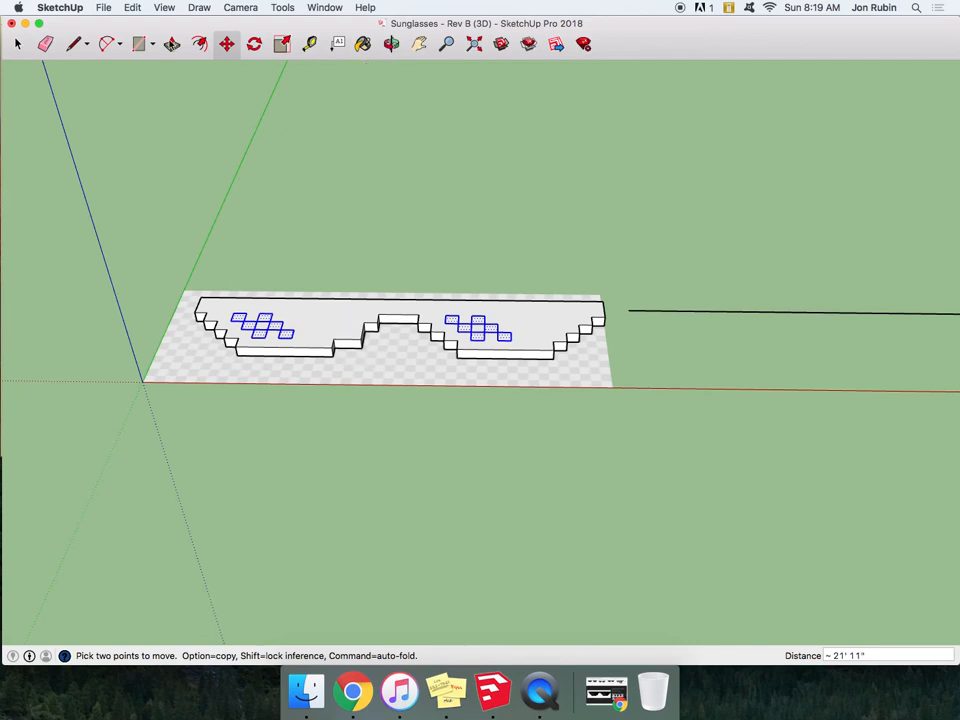
# Raise all six highlight squares on the first lens to the same height above the frame with Push/Pull
pyautogui.press('p')
pyautogui.scroll(3, 169, 330)
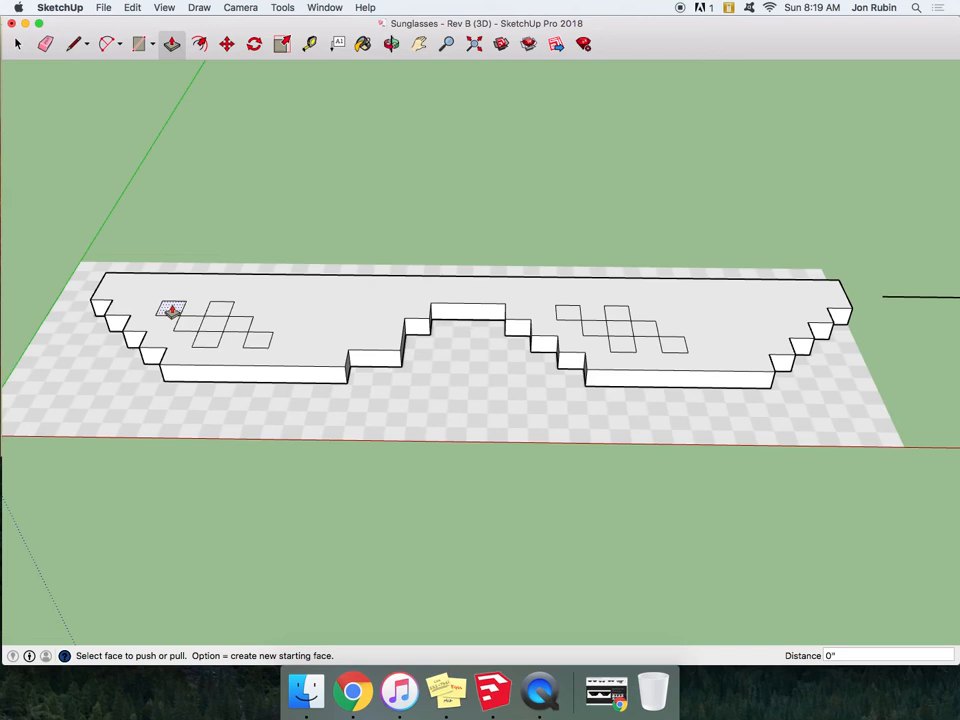
pyautogui.scroll(4, 171, 312)
pyautogui.click(170, 311)
pyautogui.click(169, 302)
pyautogui.click(249, 317)
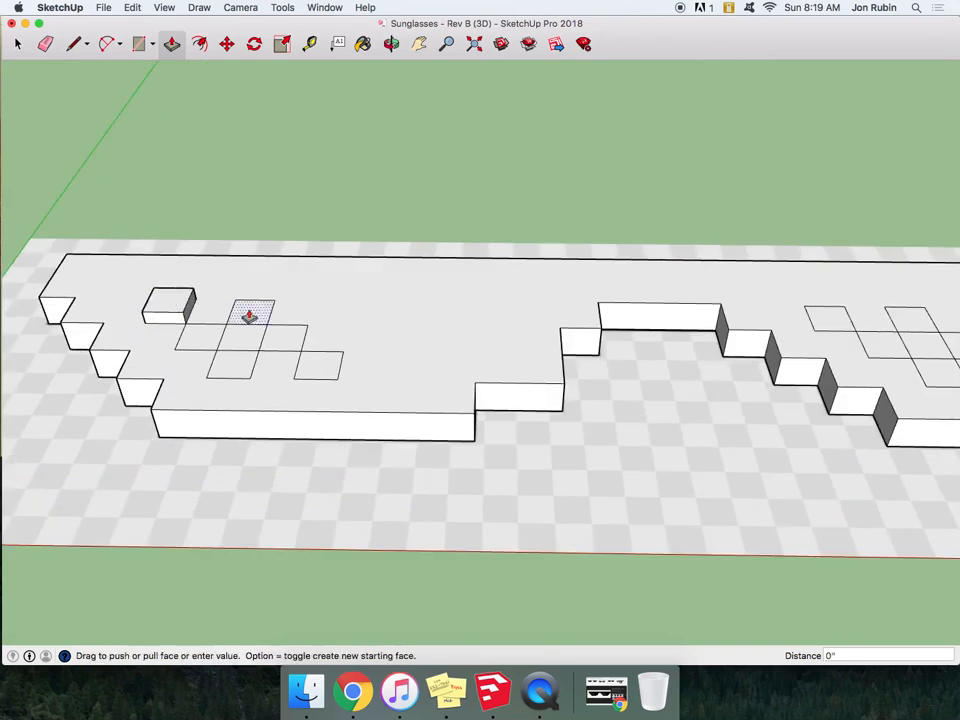
pyautogui.click(184, 311)
pyautogui.click(203, 340)
pyautogui.click(160, 316)
pyautogui.click(224, 362)
pyautogui.click(193, 343)
pyautogui.click(288, 344)
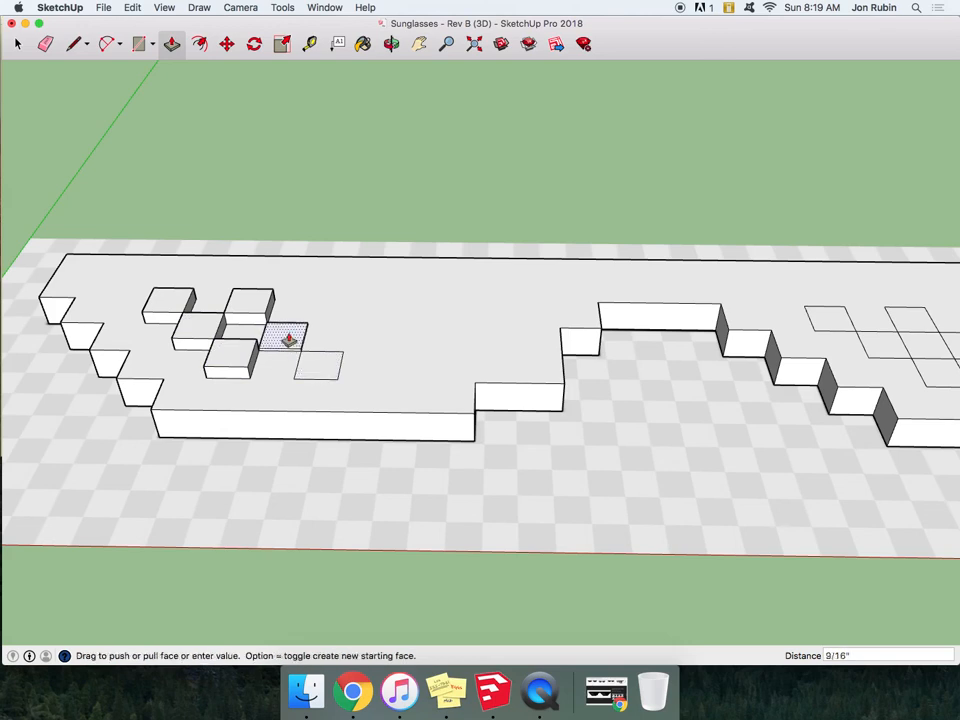
pyautogui.click(240, 316)
pyautogui.click(315, 366)
pyautogui.click(296, 357)
# Push the six highlight squares on the second lens down 6 11/16" through the full thickness of the frame
pyautogui.scroll(-5, 602, 364)
pyautogui.scroll(8, 561, 353)
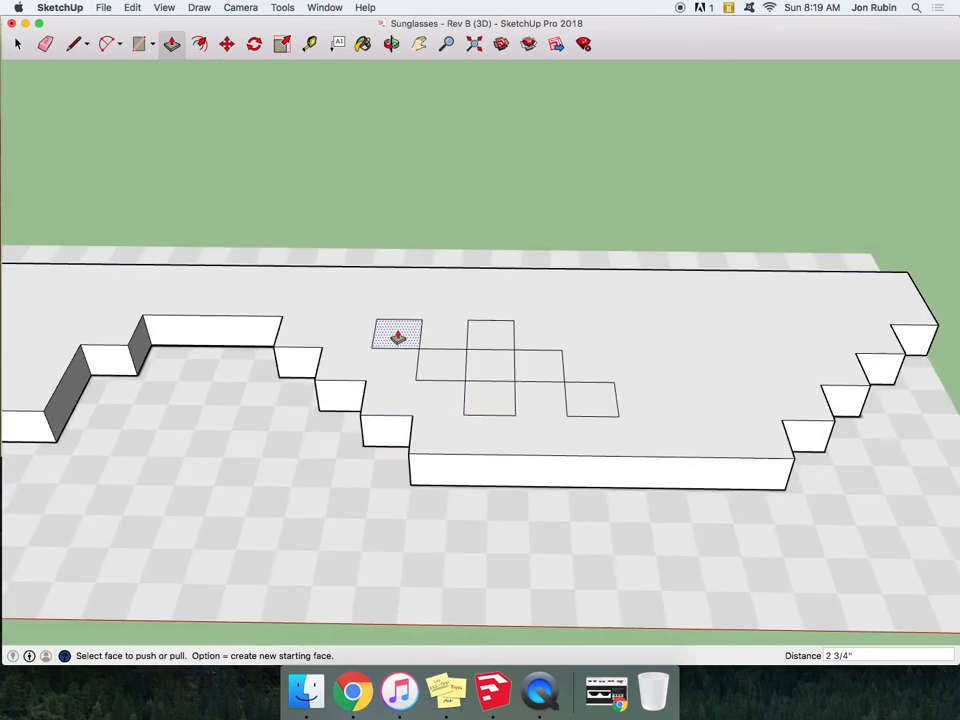
pyautogui.click(398, 337)
pyautogui.click(381, 449)
pyautogui.click(490, 337)
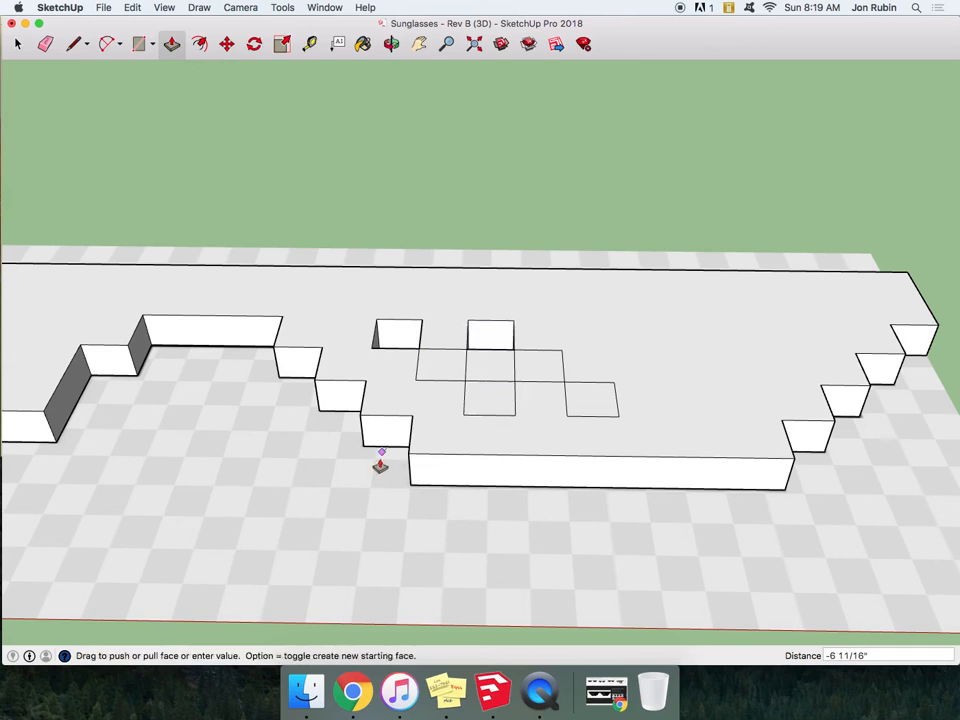
pyautogui.click(379, 452)
pyautogui.click(442, 372)
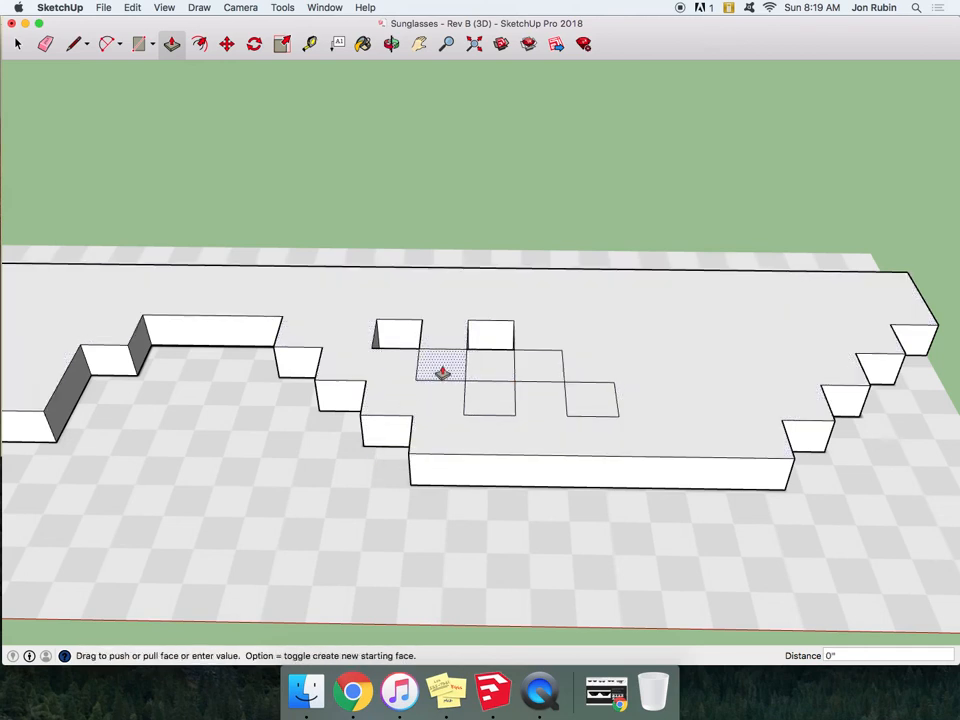
pyautogui.click(391, 448)
pyautogui.click(538, 370)
pyautogui.click(391, 448)
pyautogui.click(487, 405)
pyautogui.click(403, 451)
pyautogui.click(590, 402)
pyautogui.click(431, 489)
# Erase the leftover edge line beside the model and the reference image beneath the sunglasses
pyautogui.scroll(-2, 610, 462)
pyautogui.scroll(-5, 610, 462)
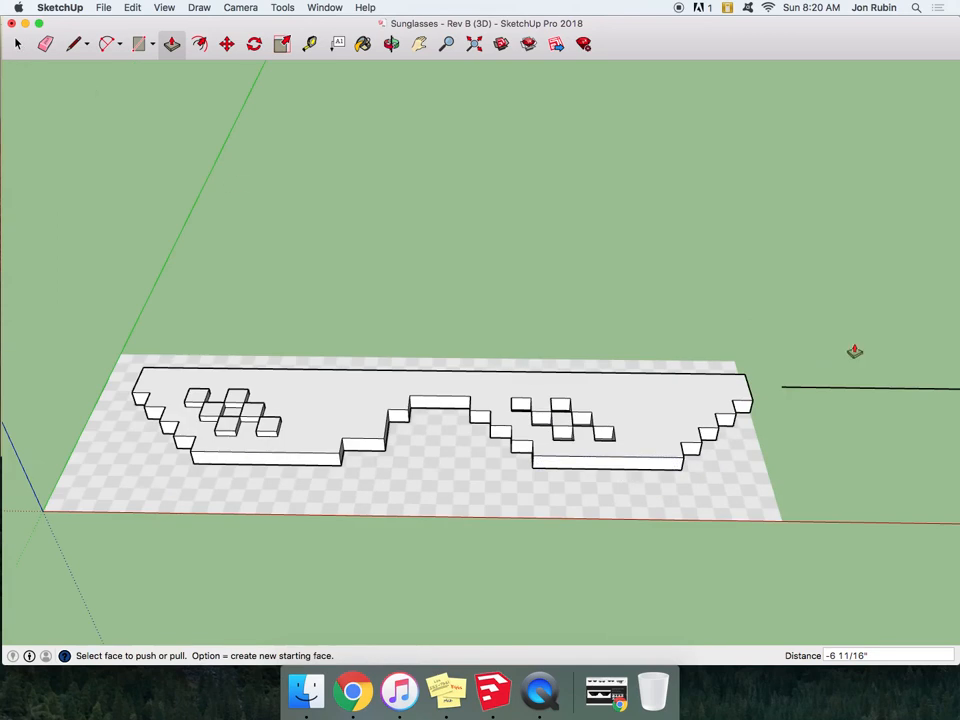
pyautogui.press('e')
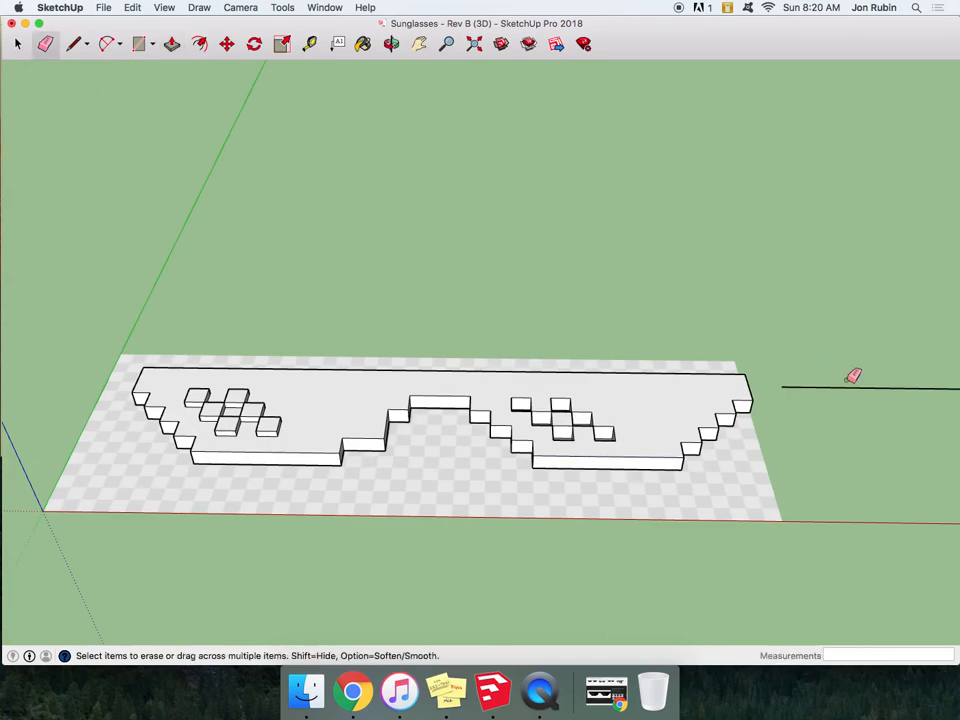
pyautogui.moveTo(765, 468); pyautogui.dragTo(808, 476)
# Delete the four faces still closing the second lens's highlight holes on the underside of the sunglasses
pyautogui.click(391, 44)
pyautogui.scroll(8, 572, 433)
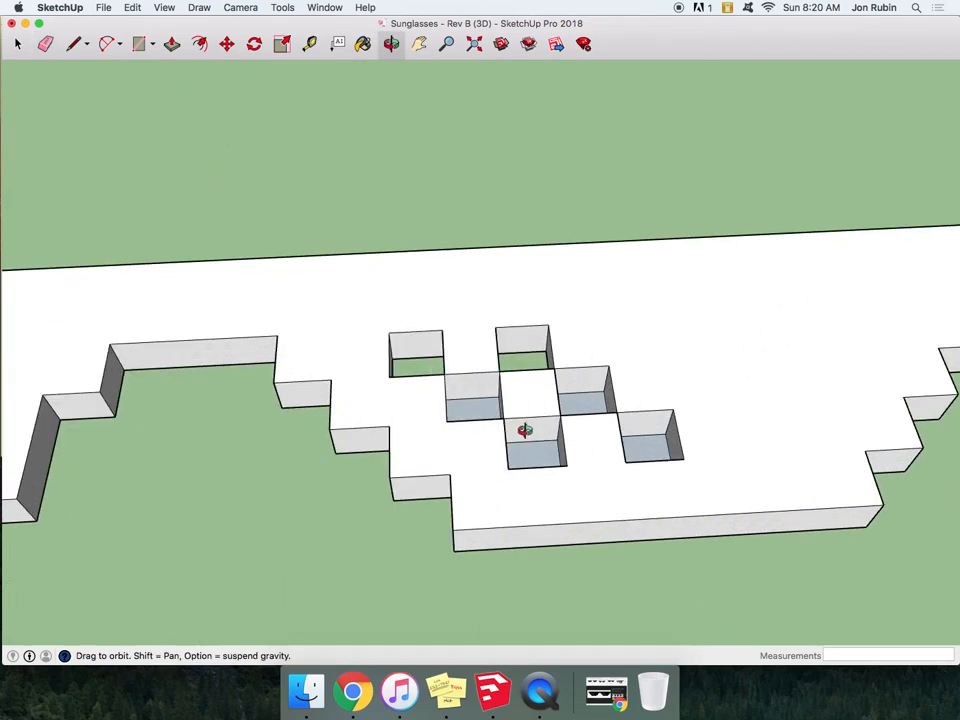
pyautogui.click(18, 44)
pyautogui.click(488, 410)
pyautogui.press('Delete')
pyautogui.click(579, 409)
pyautogui.press('Delete')
pyautogui.click(531, 451)
pyautogui.press('Delete')
pyautogui.click(648, 456)
pyautogui.press('Delete')
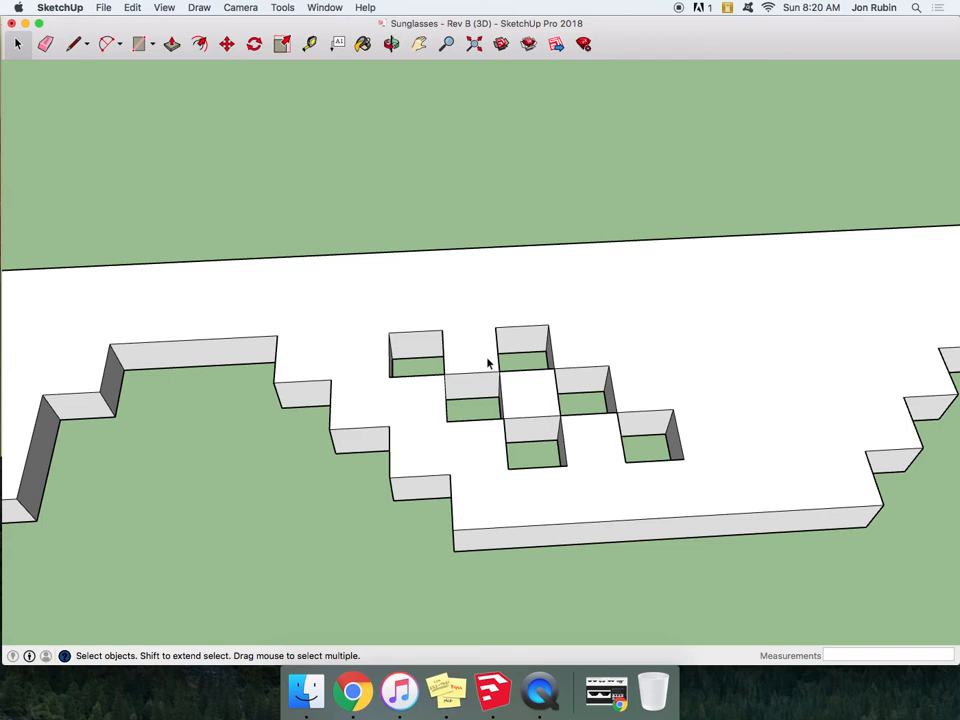
pyautogui.doubleClick(447, 474)
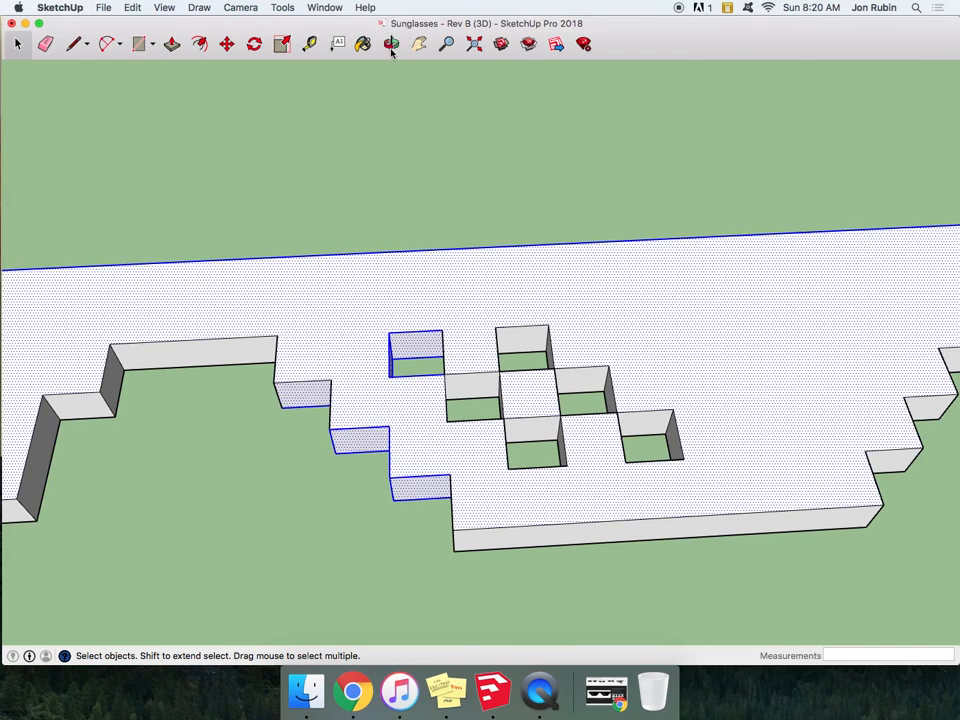
pyautogui.moveTo(590, 530); pyautogui.dragTo(420, 259)
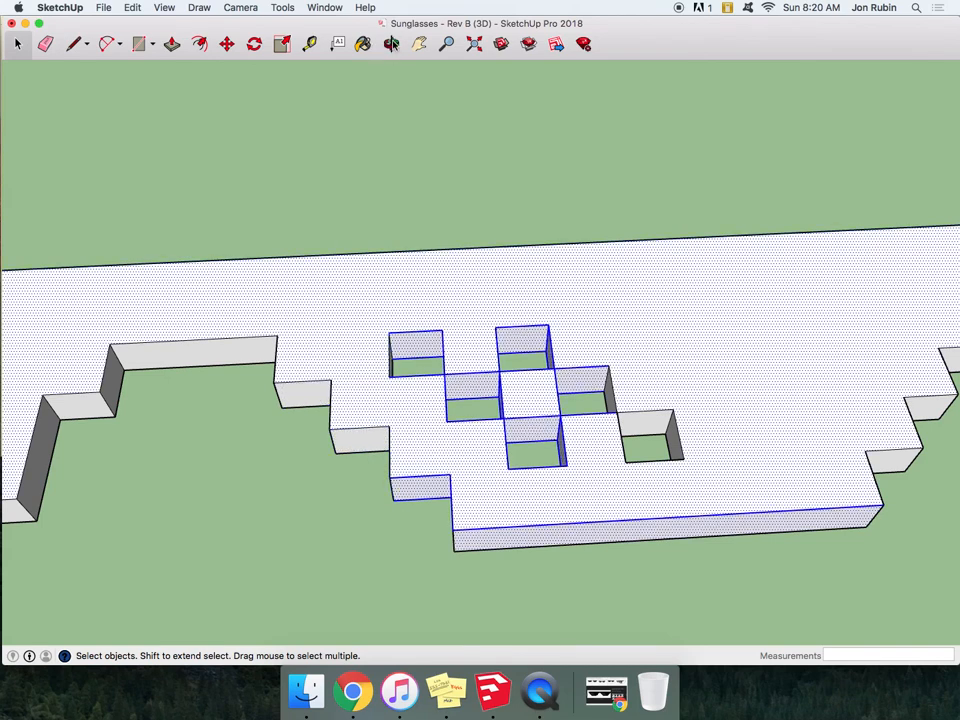
pyautogui.click(392, 44)
pyautogui.moveTo(574, 351); pyautogui.dragTo(740, 356)
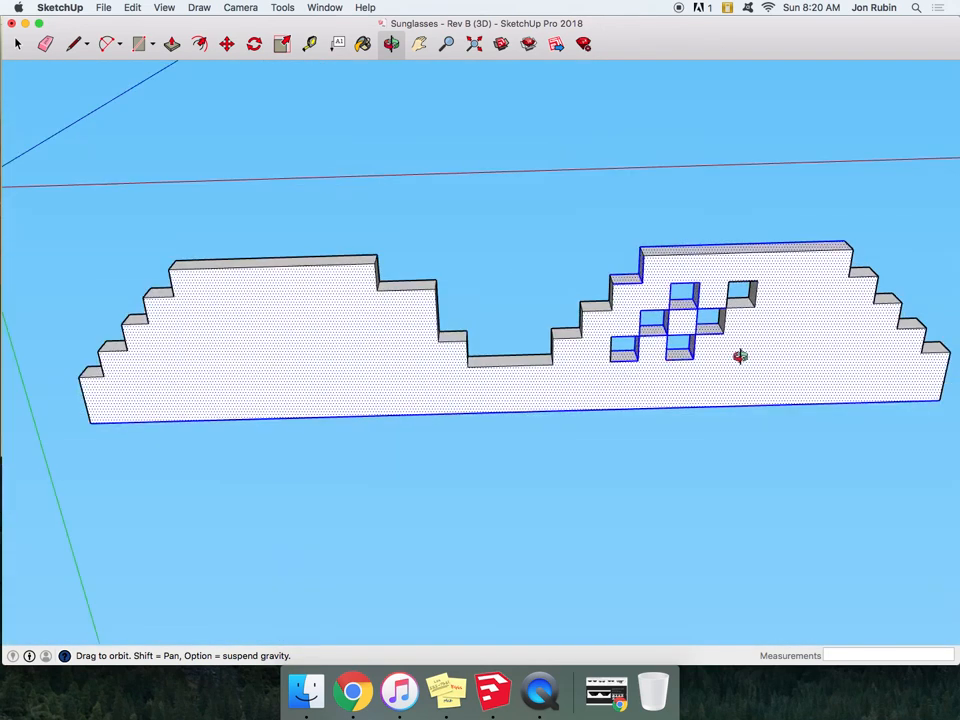
# Save the model as a new file named Sunglasses - Rev C in the Documents folder
pyautogui.moveTo(716, 304); pyautogui.dragTo(325, 486)
pyautogui.moveTo(132, 256); pyautogui.dragTo(438, 451)
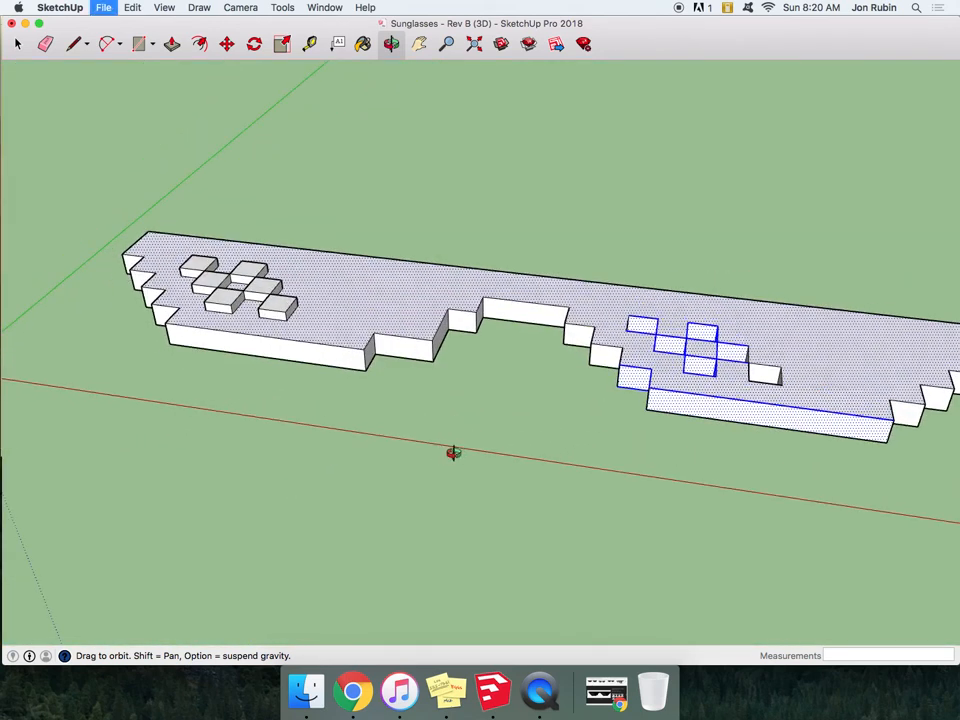
pyautogui.click(102, 7)
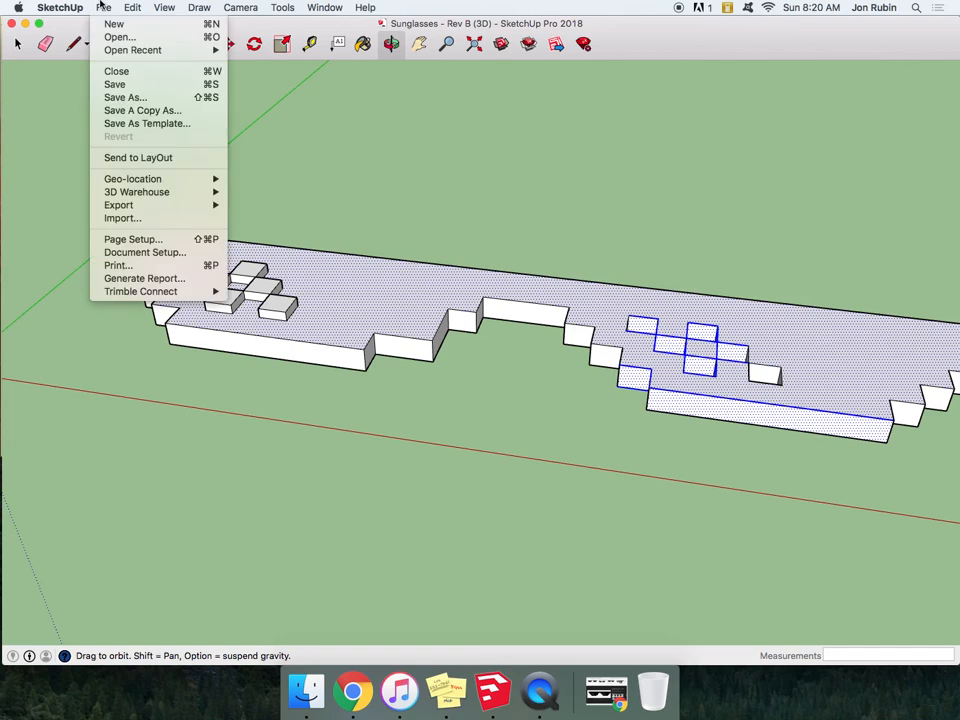
pyautogui.click(115, 98)
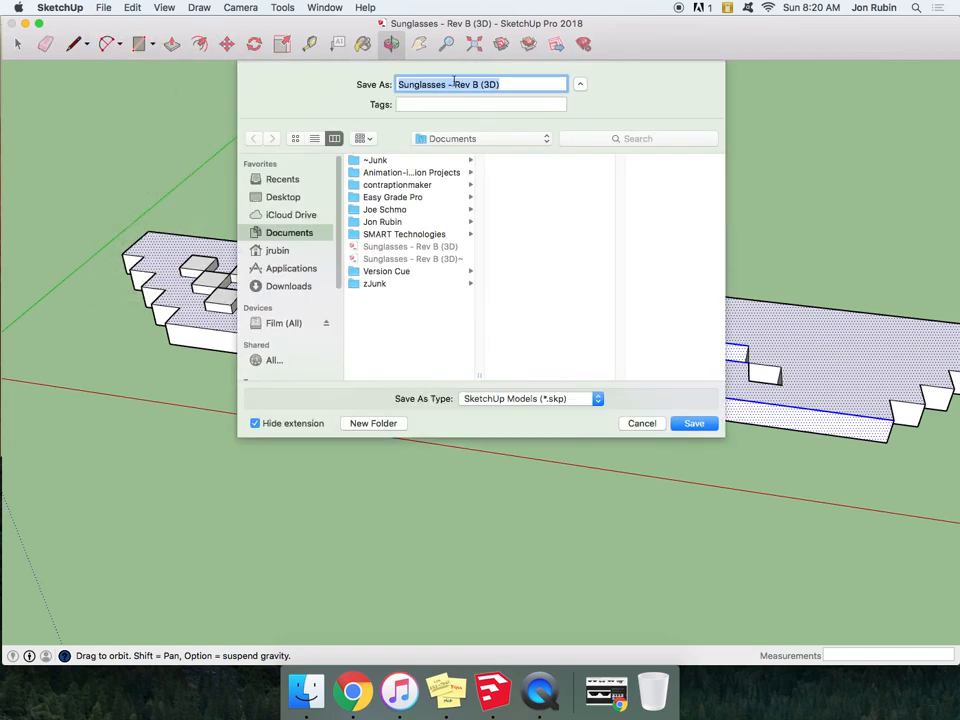
pyautogui.click(455, 84)
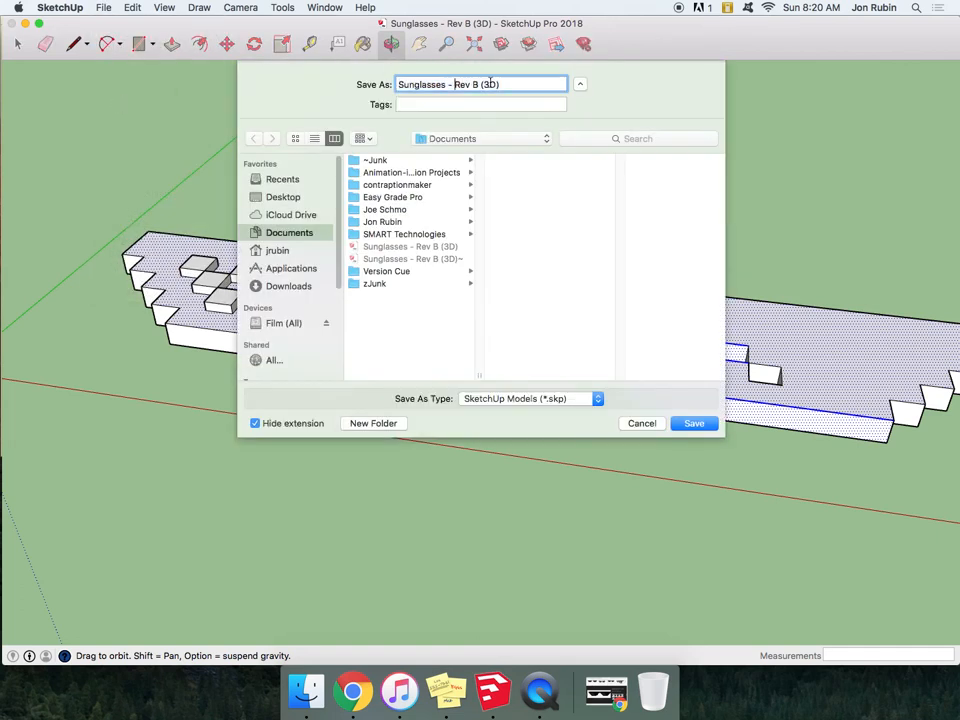
pyautogui.click(692, 423)
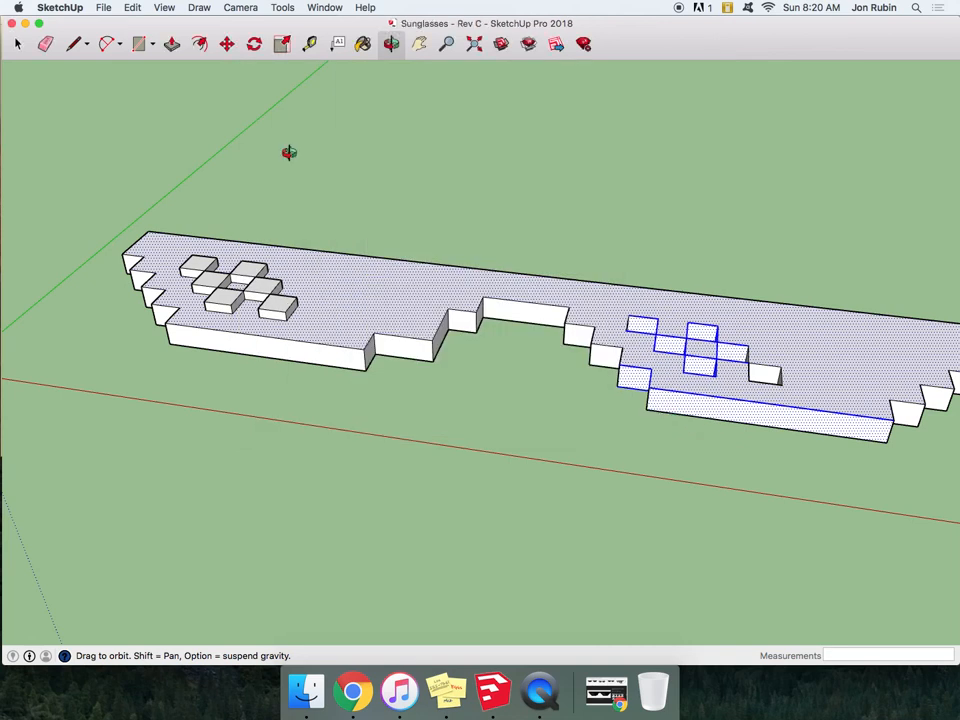
# Switch to Stickies and review the Pixel Sunglasses project checklist
pyautogui.click(446, 690)
pyautogui.click(10, 58)
pyautogui.moveTo(10, 38); pyautogui.dragTo(254, 54)
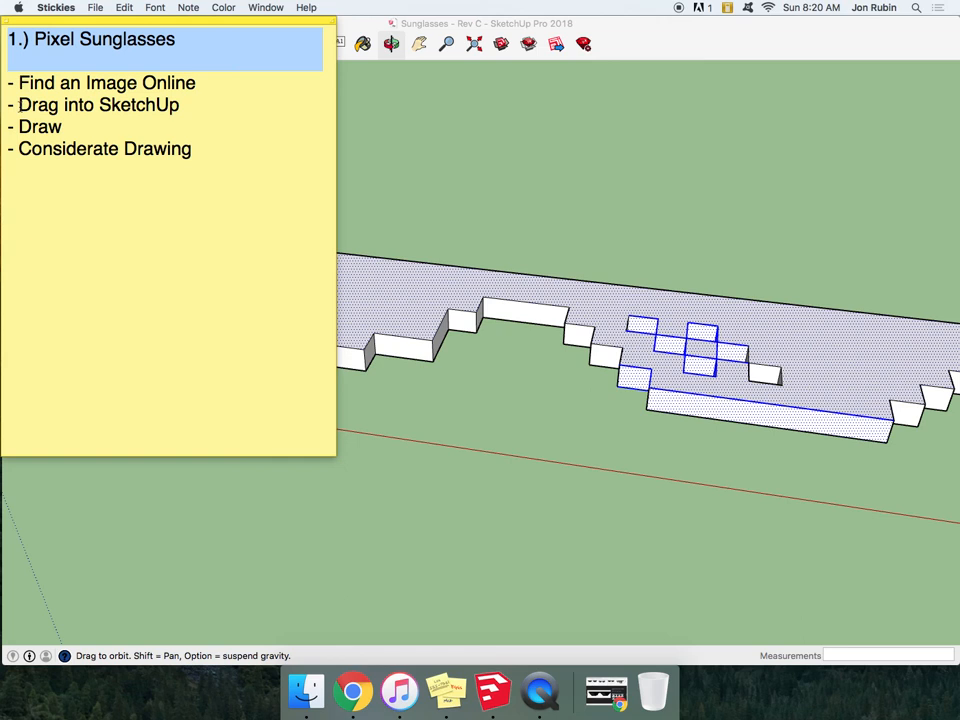
# Switch back to SketchUp and replace the current selection with a single wall face of a highlight hole in the second lens
pyautogui.click(615, 212)
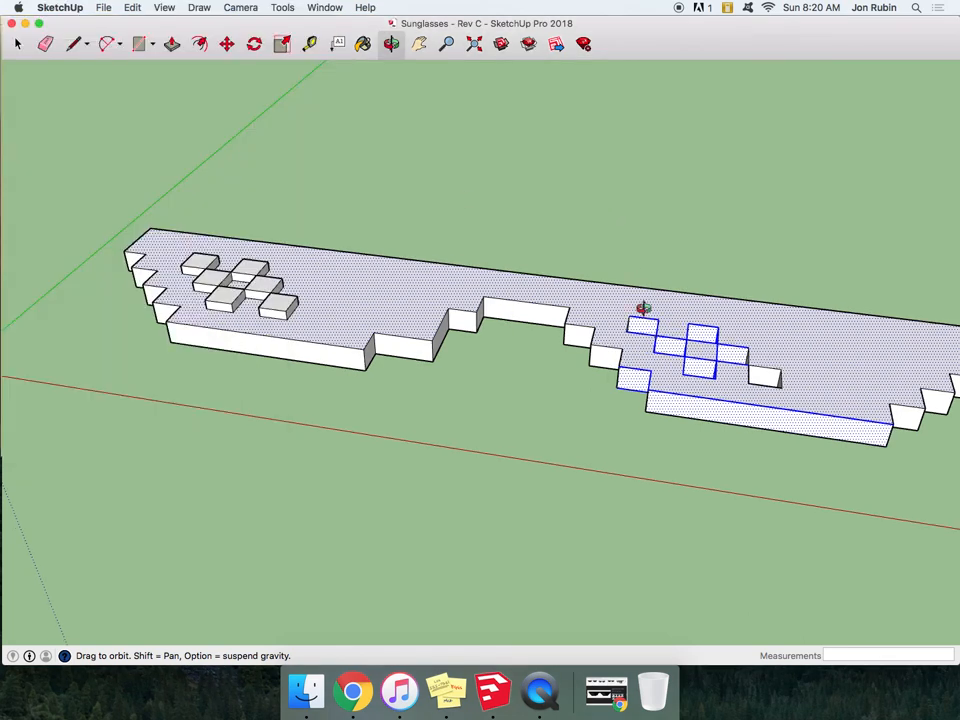
pyautogui.click(20, 47)
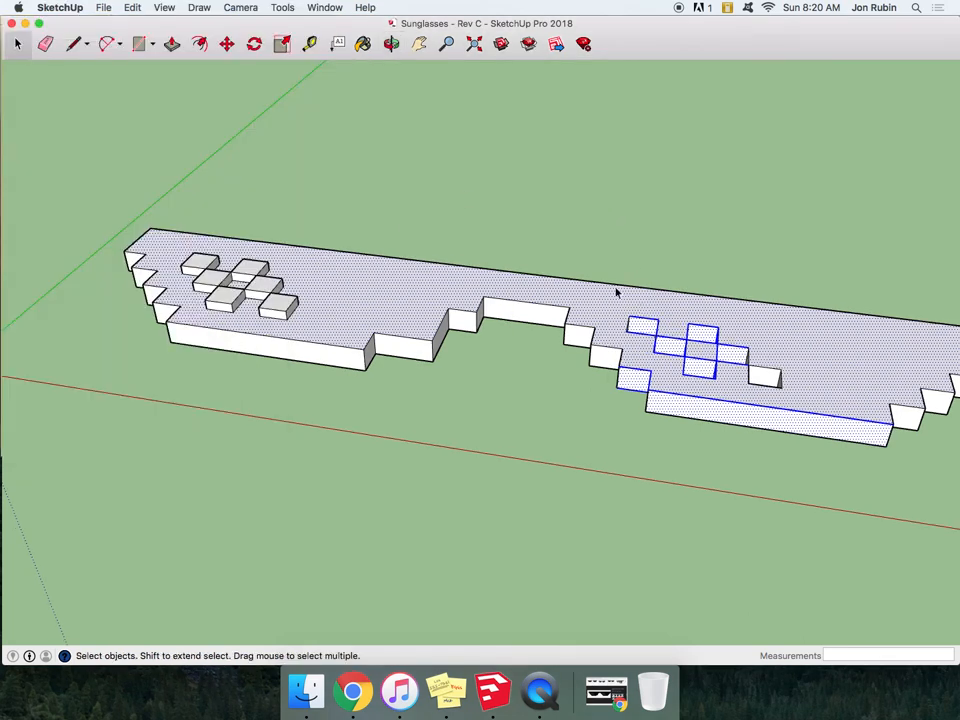
pyautogui.click(618, 297)
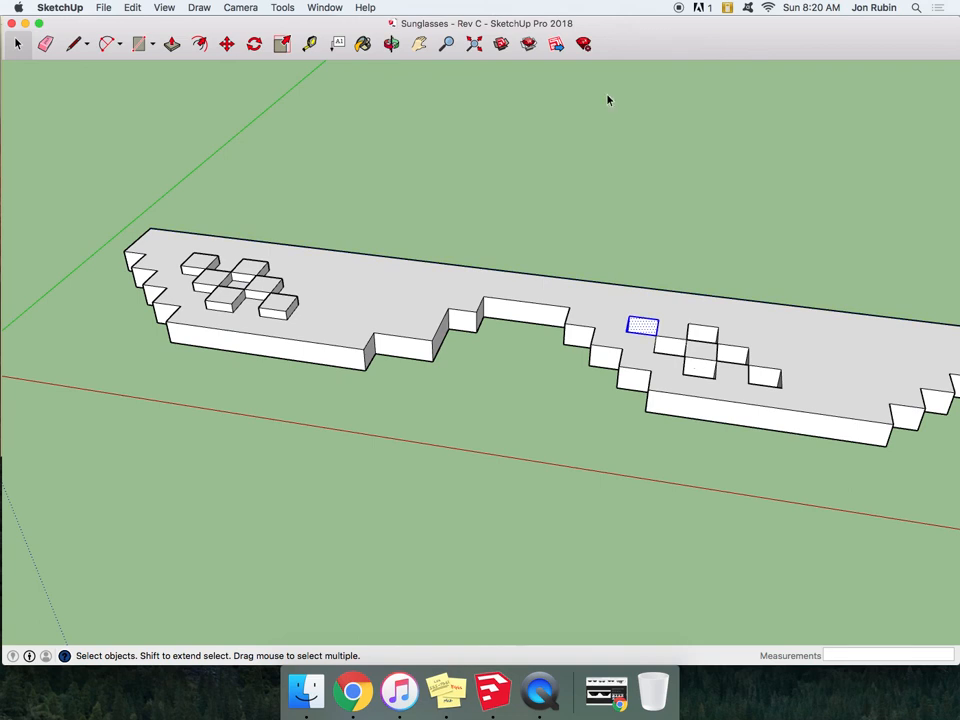